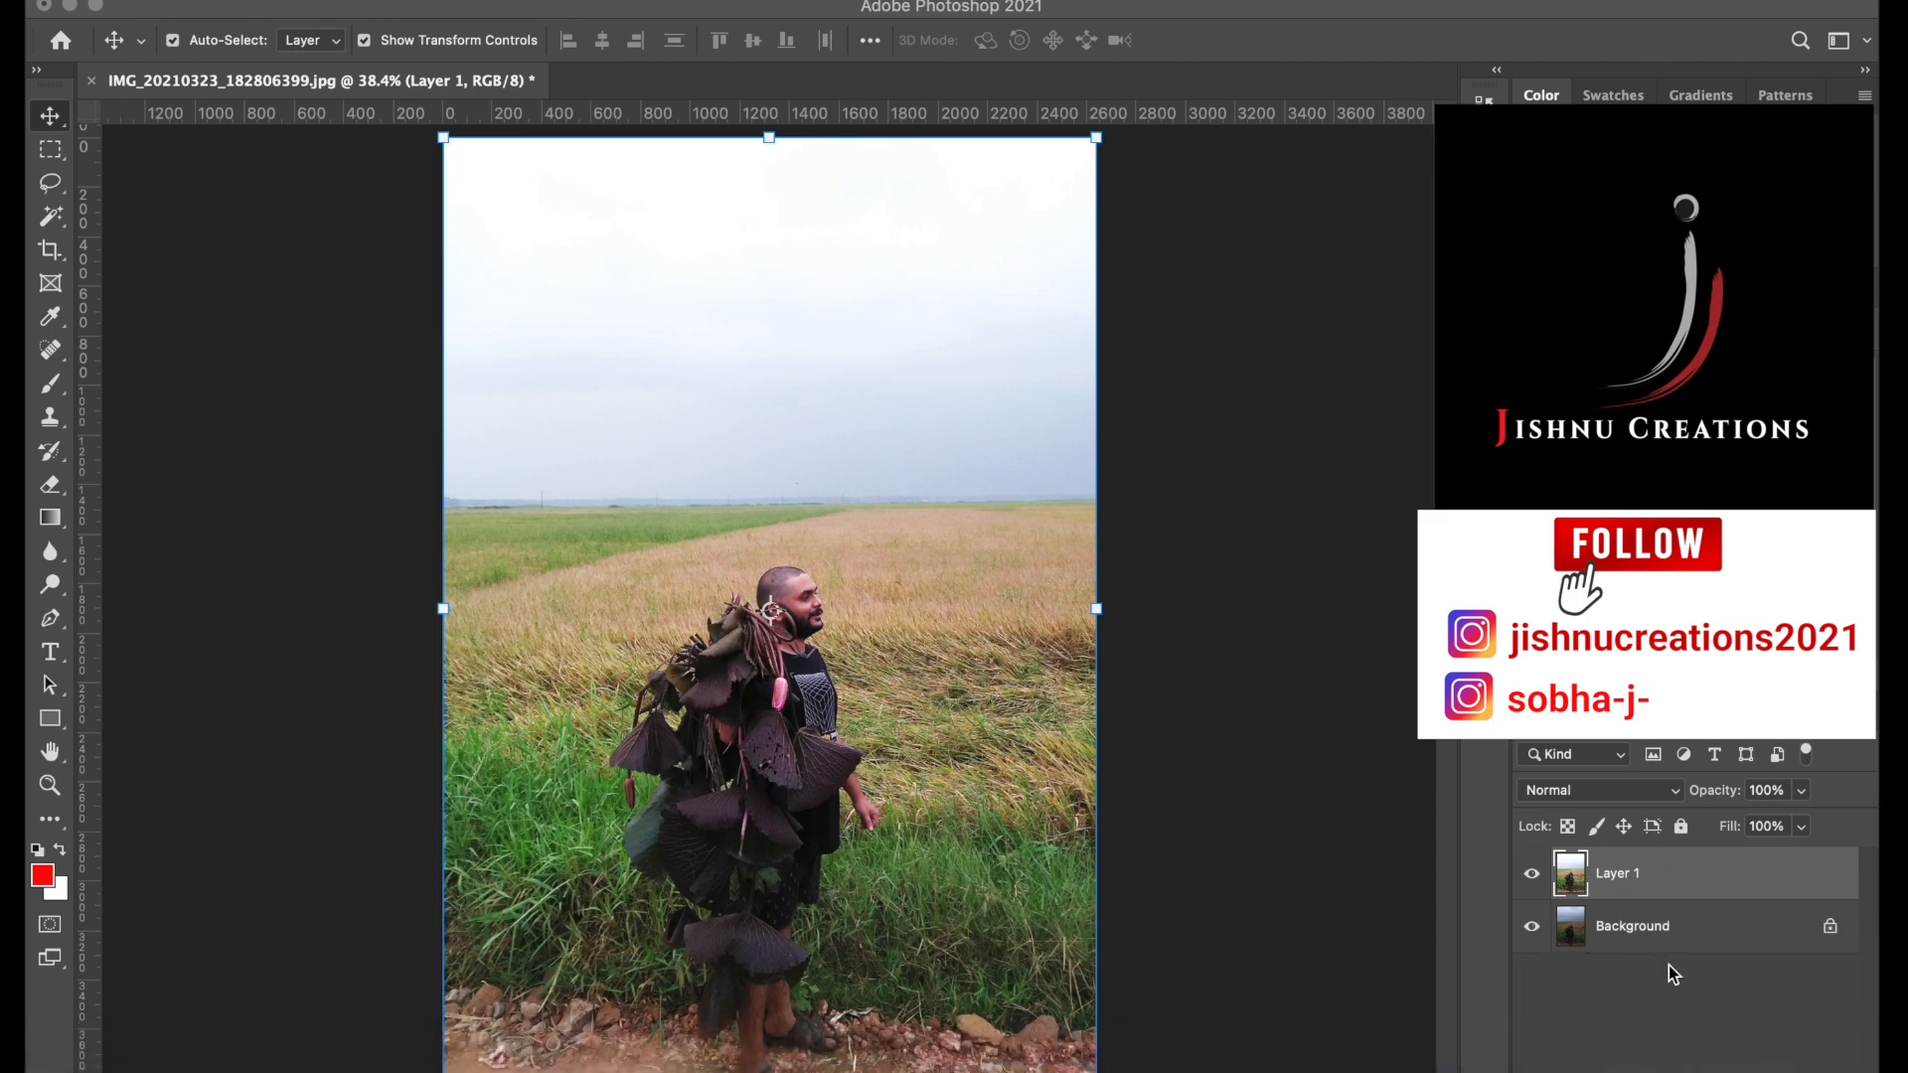
Add a new layer above Layer 1 and draw a freehand lasso selection around the whole sky down to the horizon.
left_click(1727, 1070)
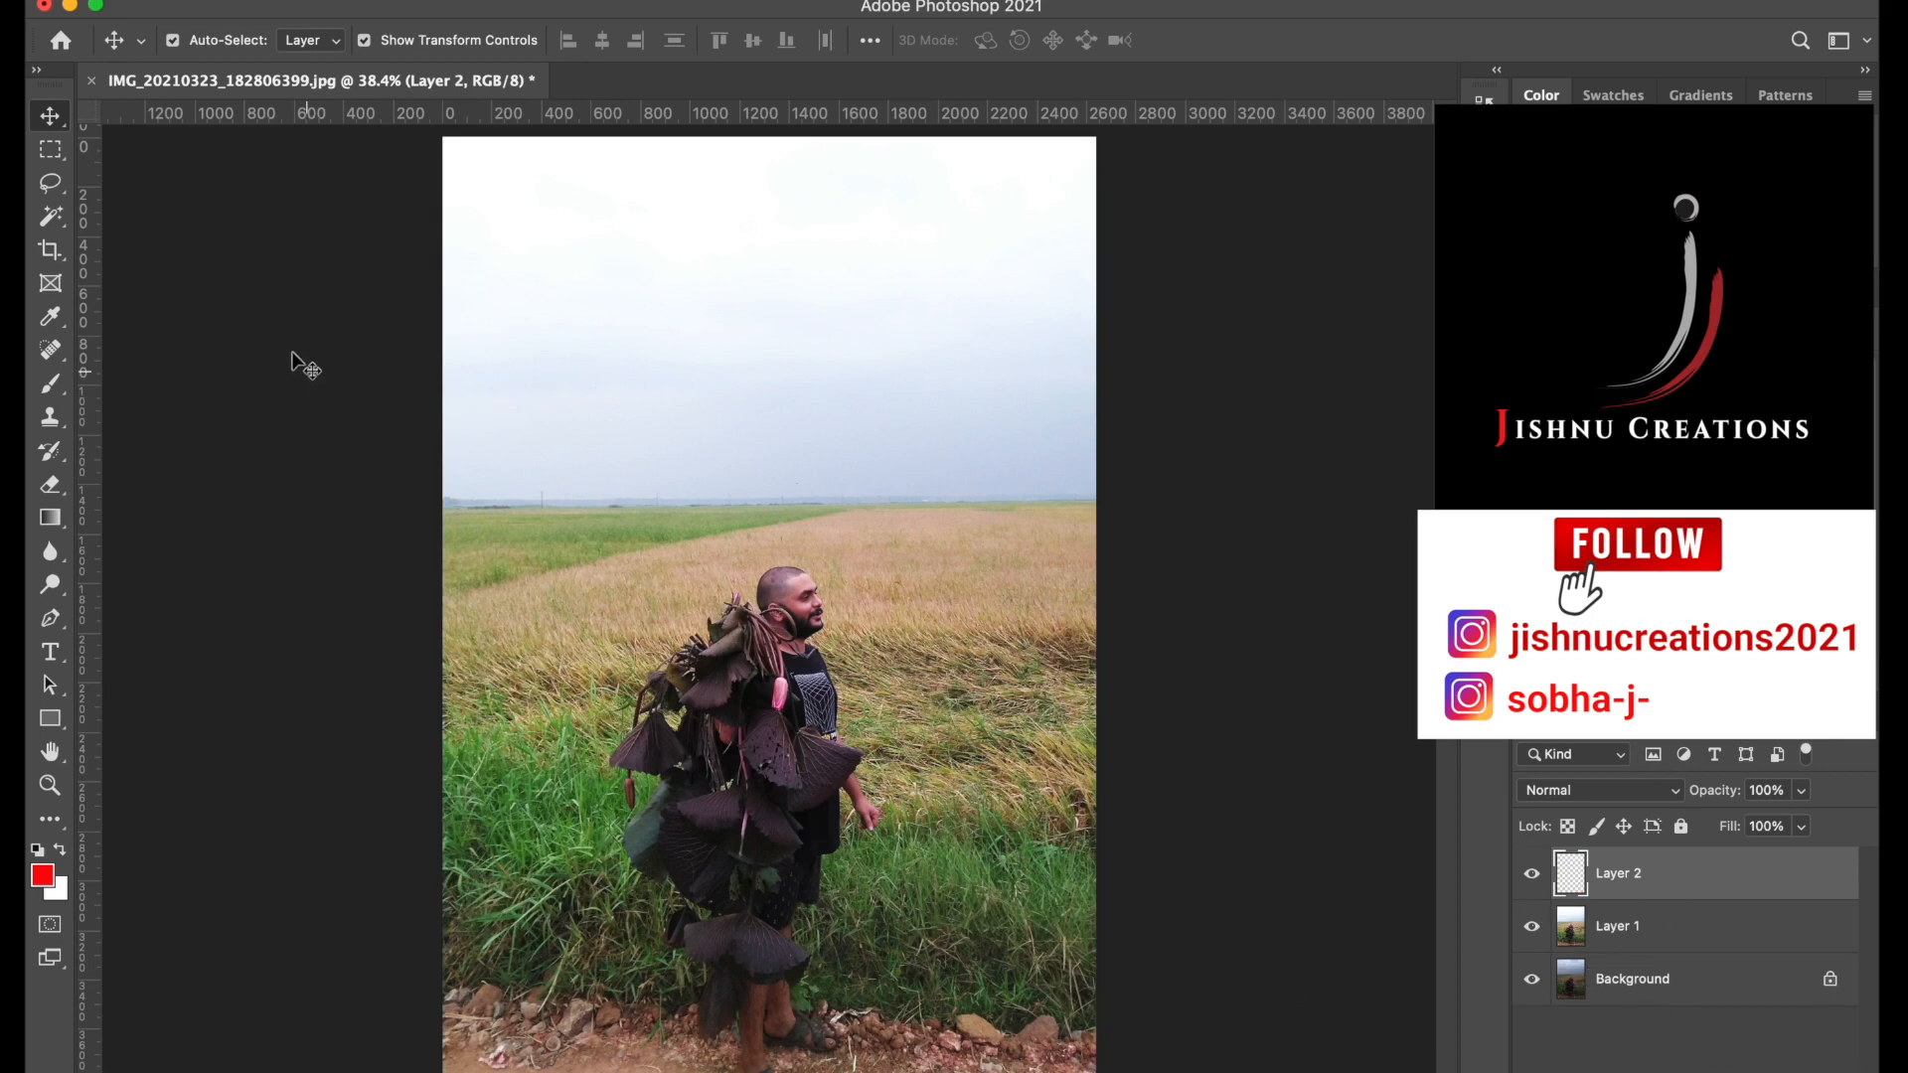
left_click(49, 196)
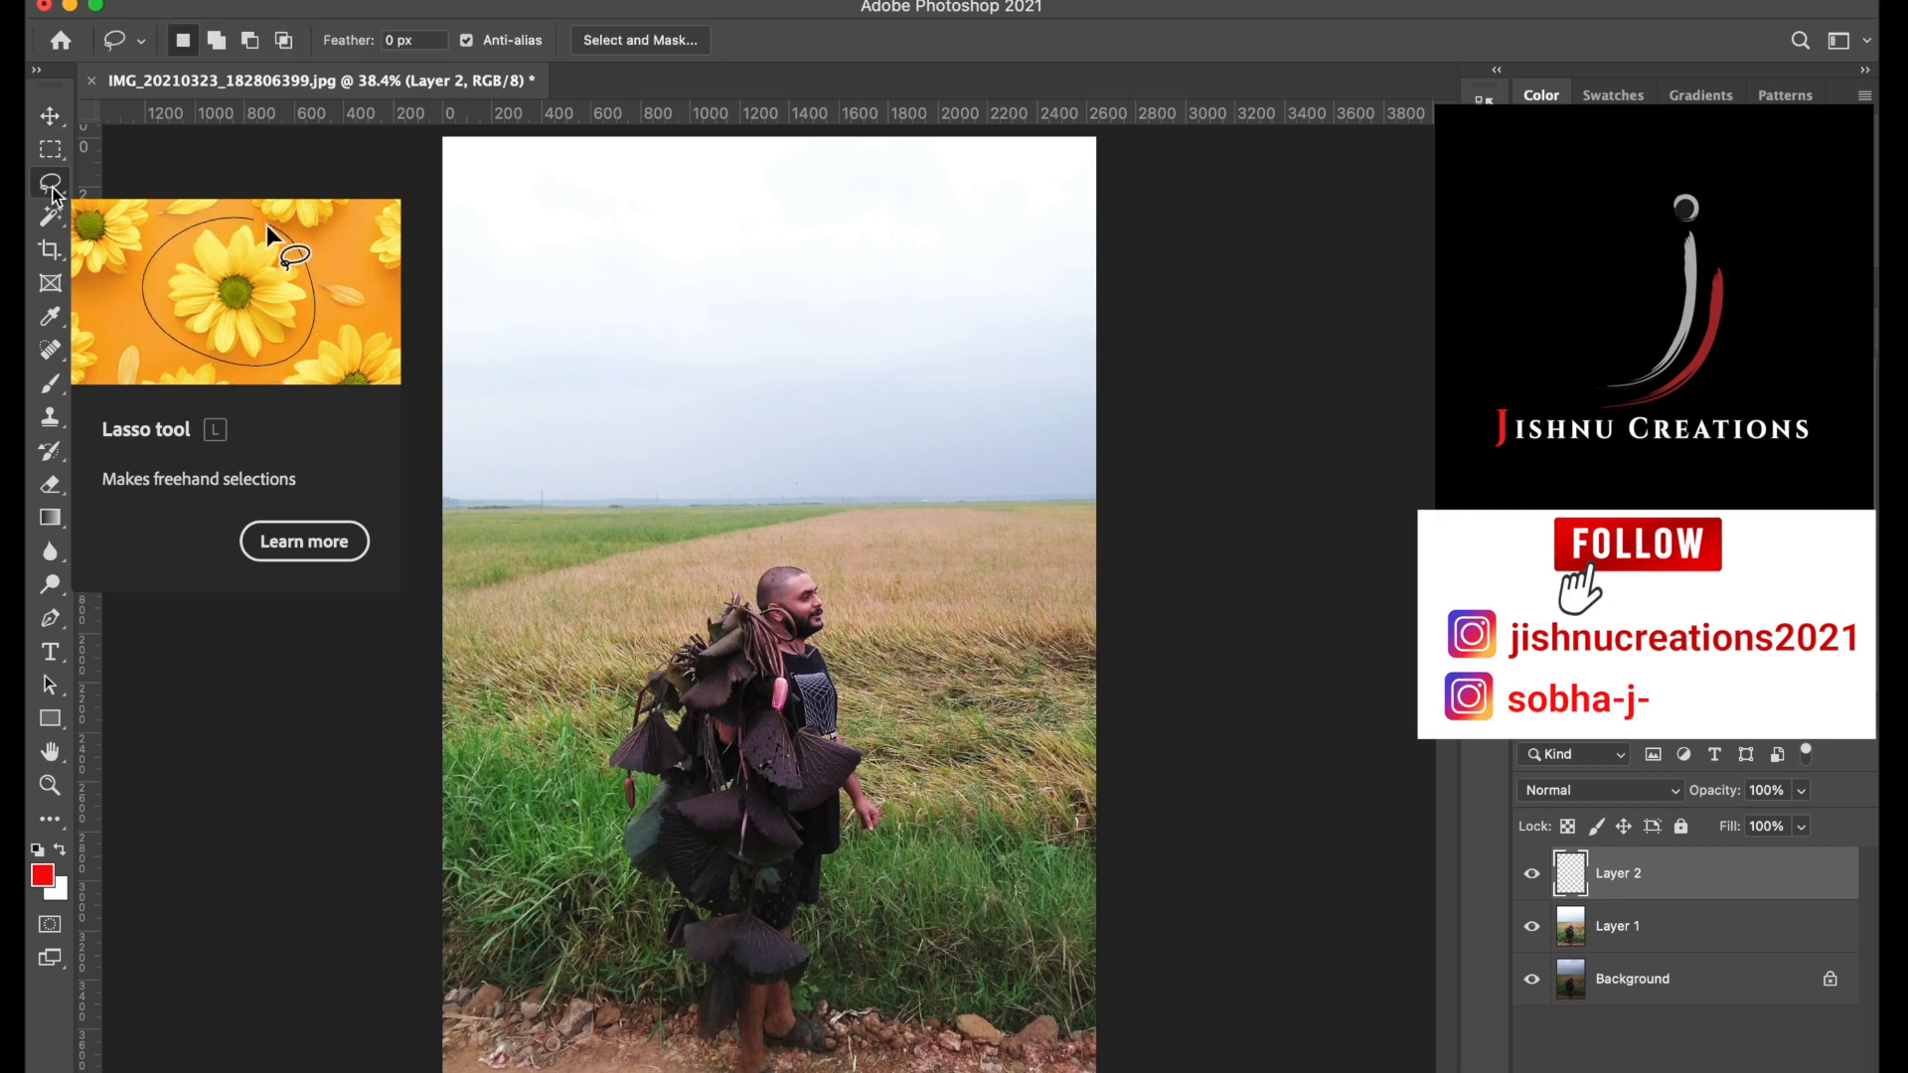
right_click(50, 194)
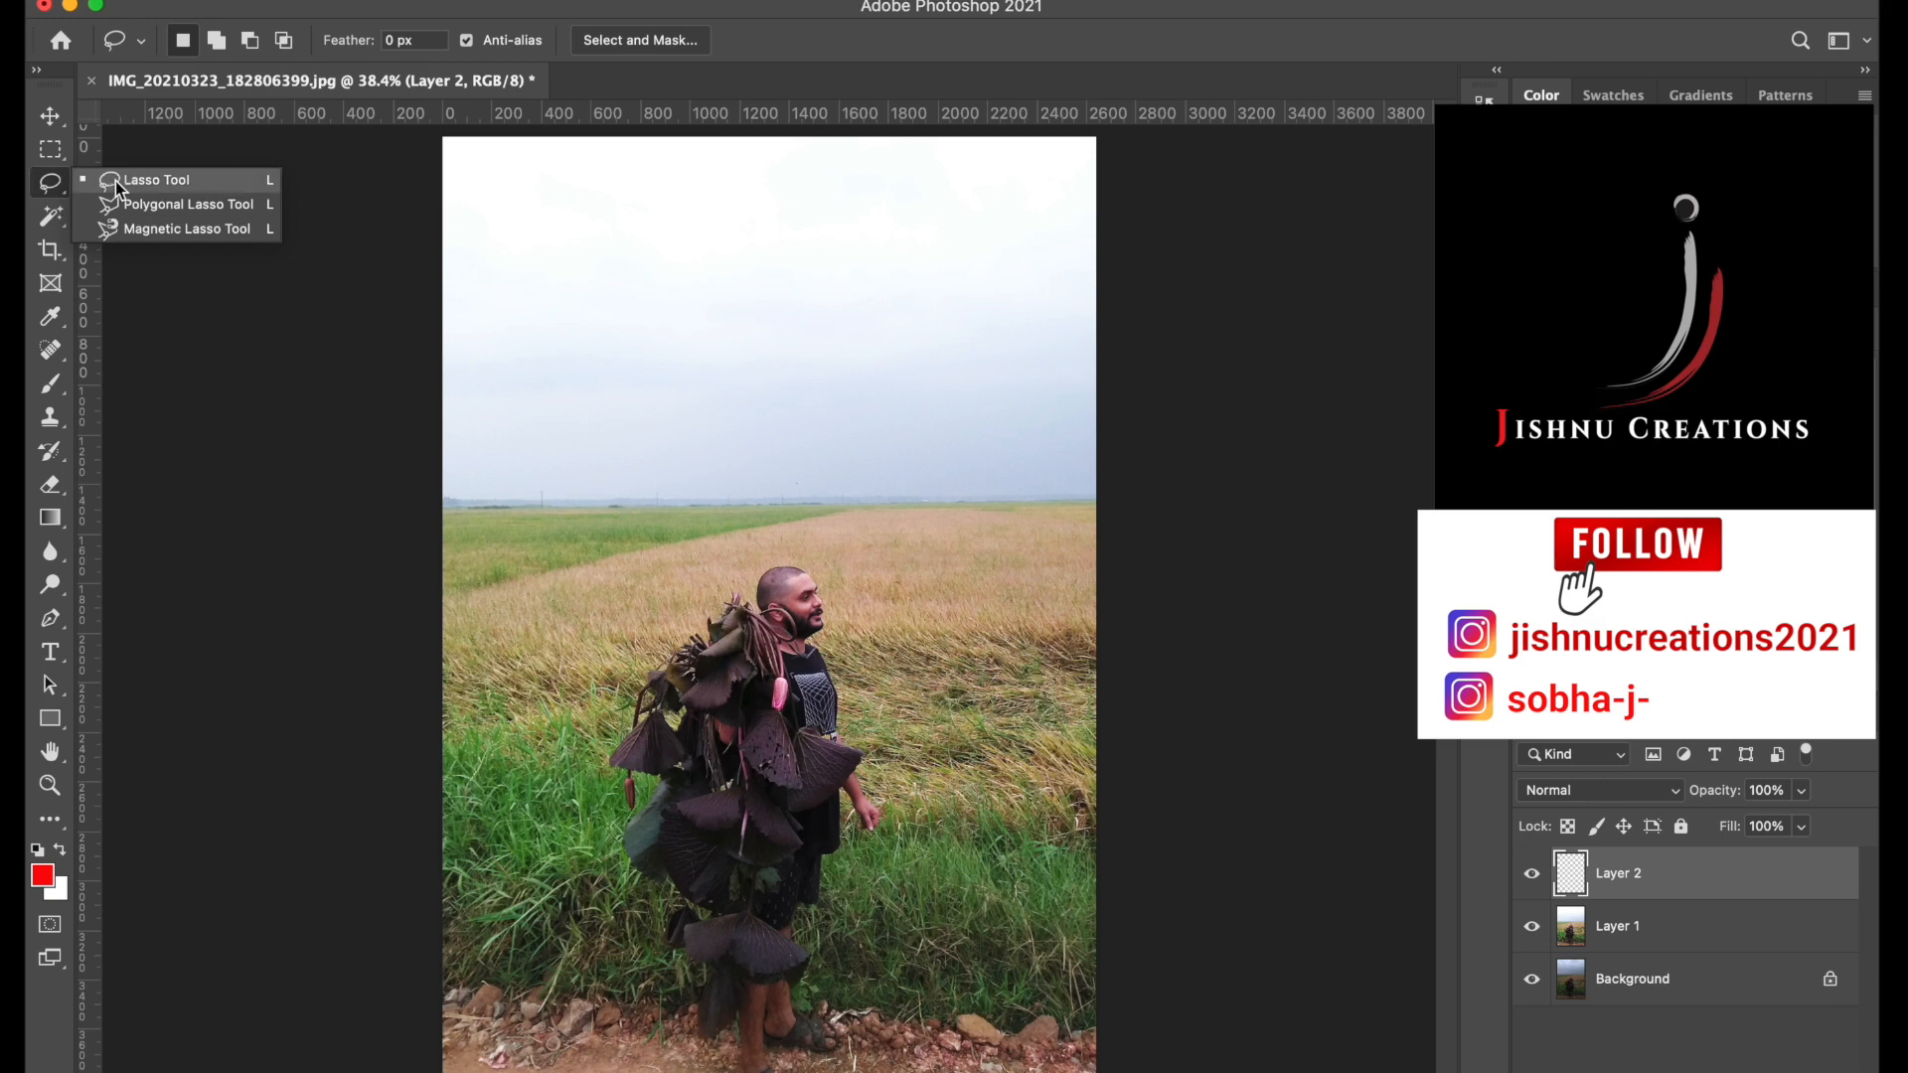
left_click(130, 182)
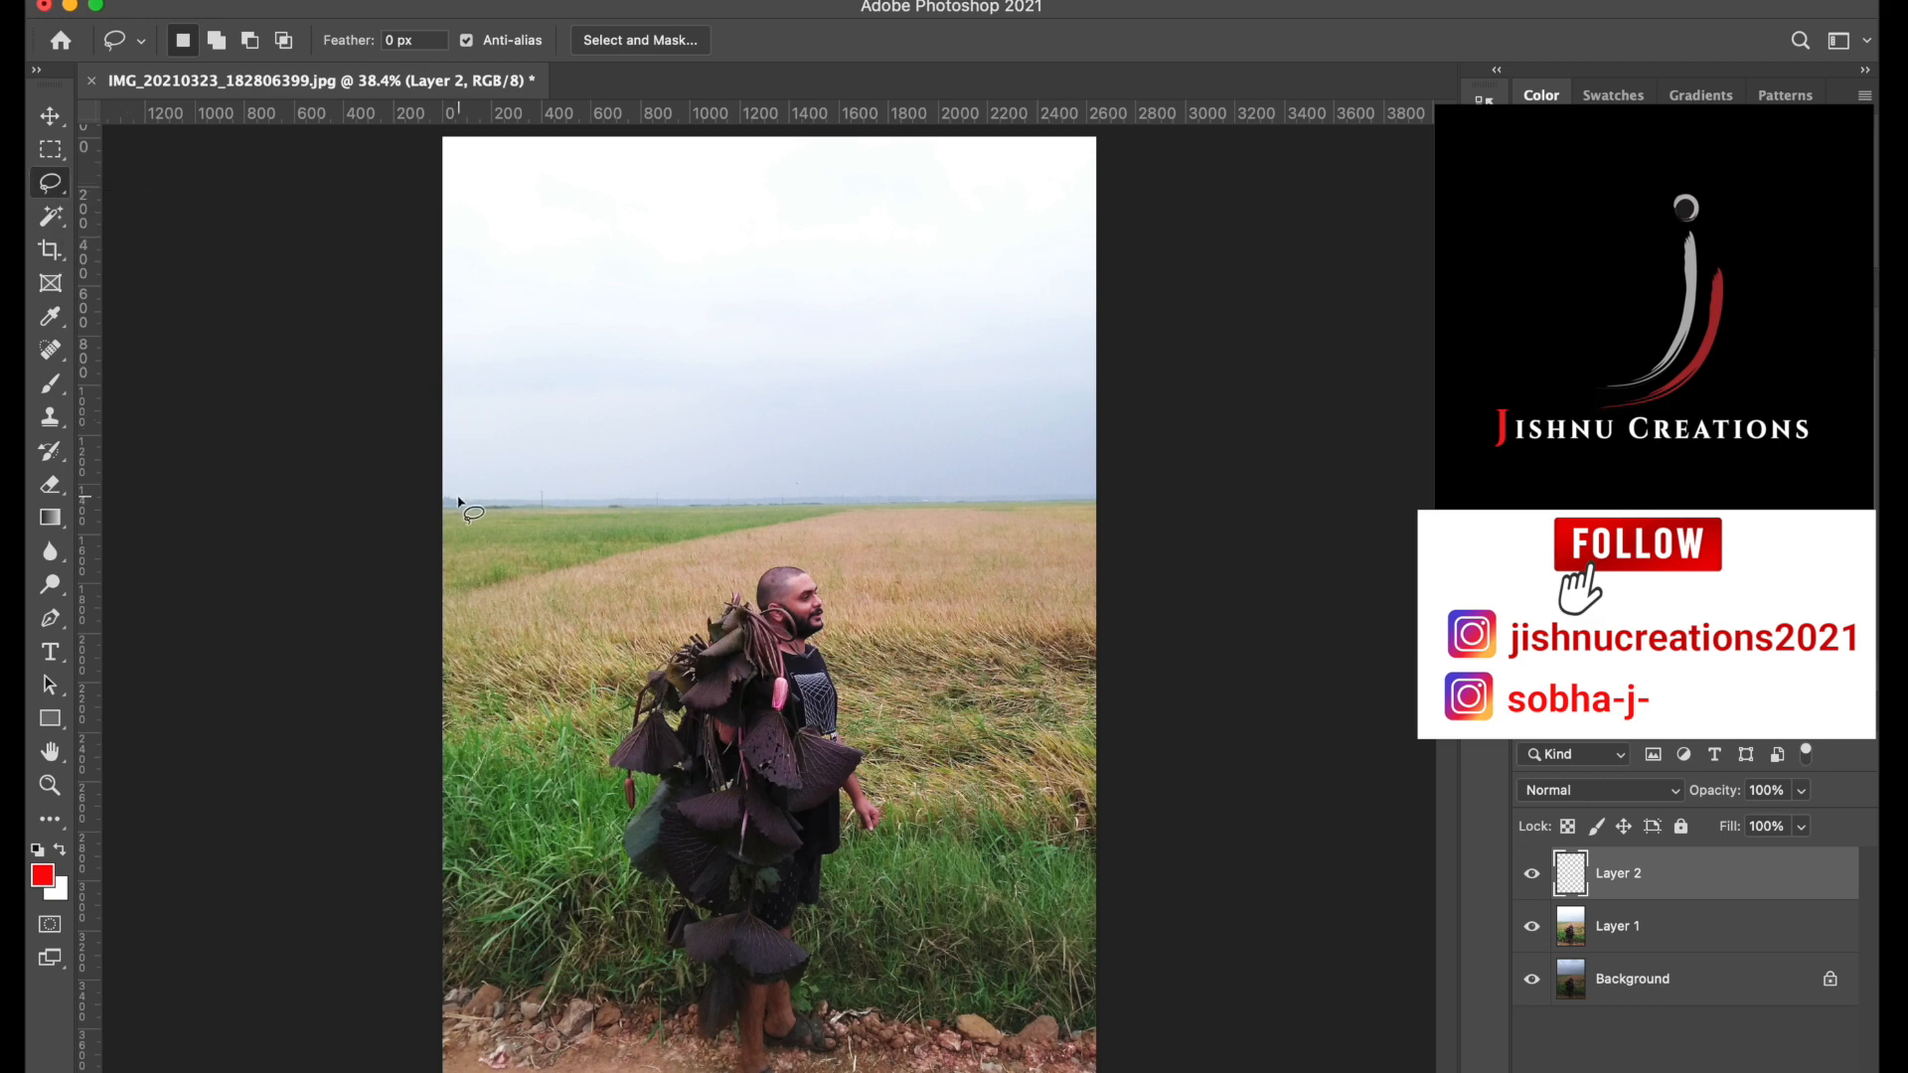
mouse_move(446, 507)
left_mouse_down()
mouse_move(1093, 503)
mouse_move(1165, 437)
mouse_move(1212, 261)
mouse_move(1209, 138)
mouse_move(1187, 104)
mouse_move(1079, 76)
mouse_move(556, 126)
mouse_move(427, 118)
mouse_move(389, 162)
mouse_move(348, 401)
mouse_move(377, 505)
mouse_move(452, 513)
left_mouse_up()
Fill the sky selection on Layer 2 with the red foreground color.
left_click(282, 1)
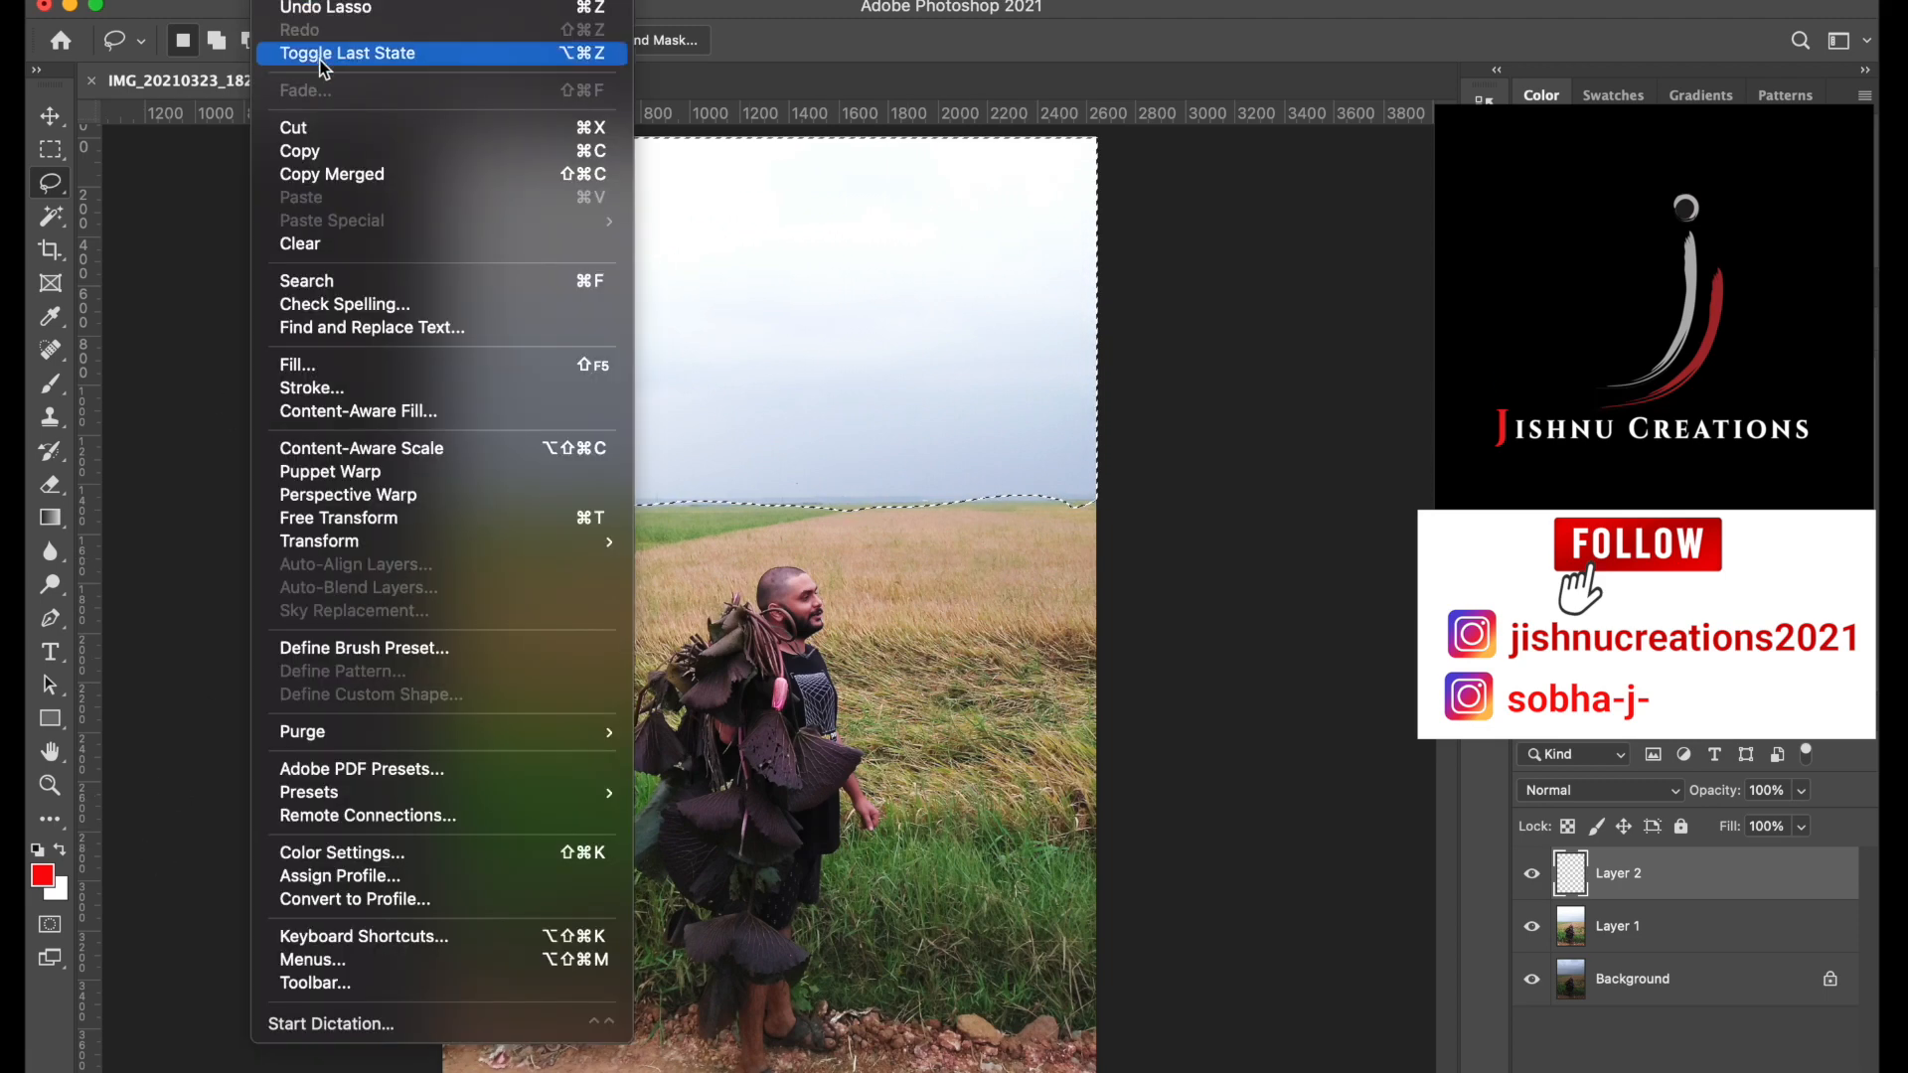
left_click(378, 354)
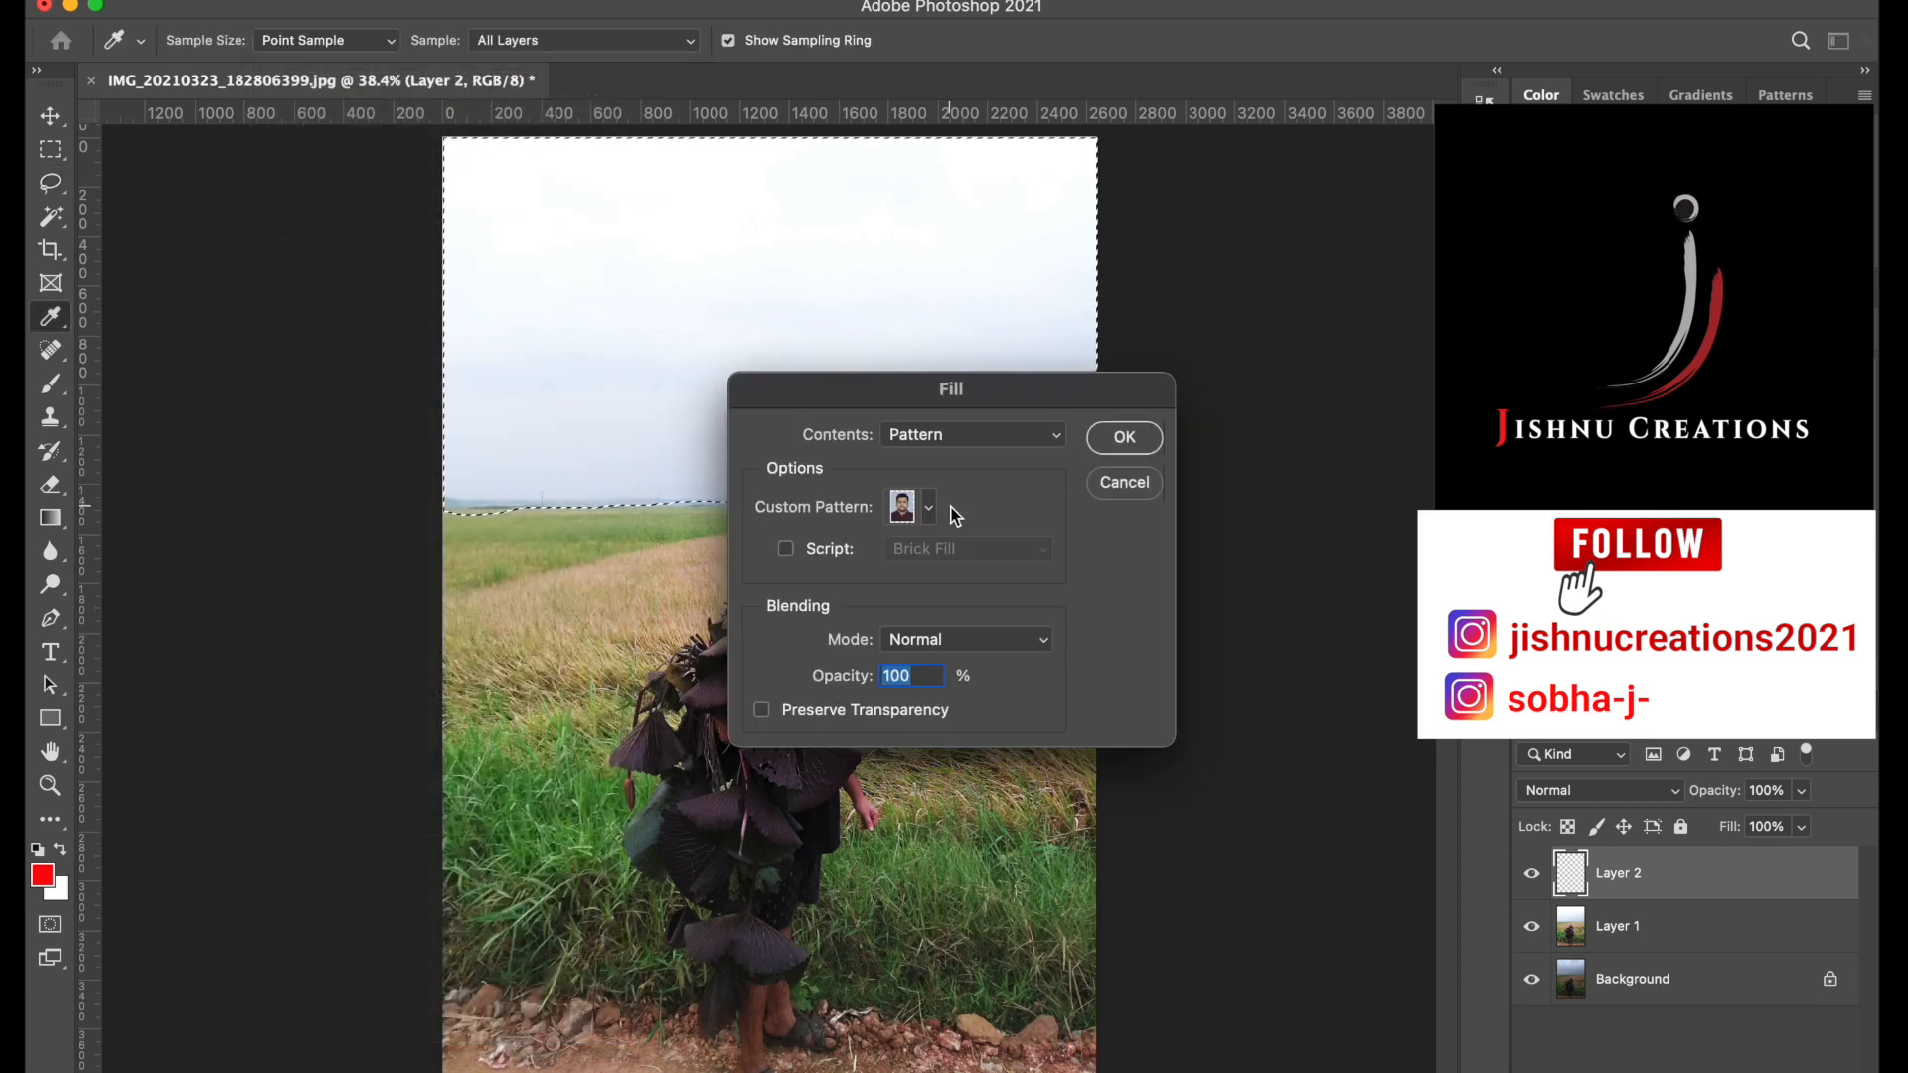
left_click(994, 435)
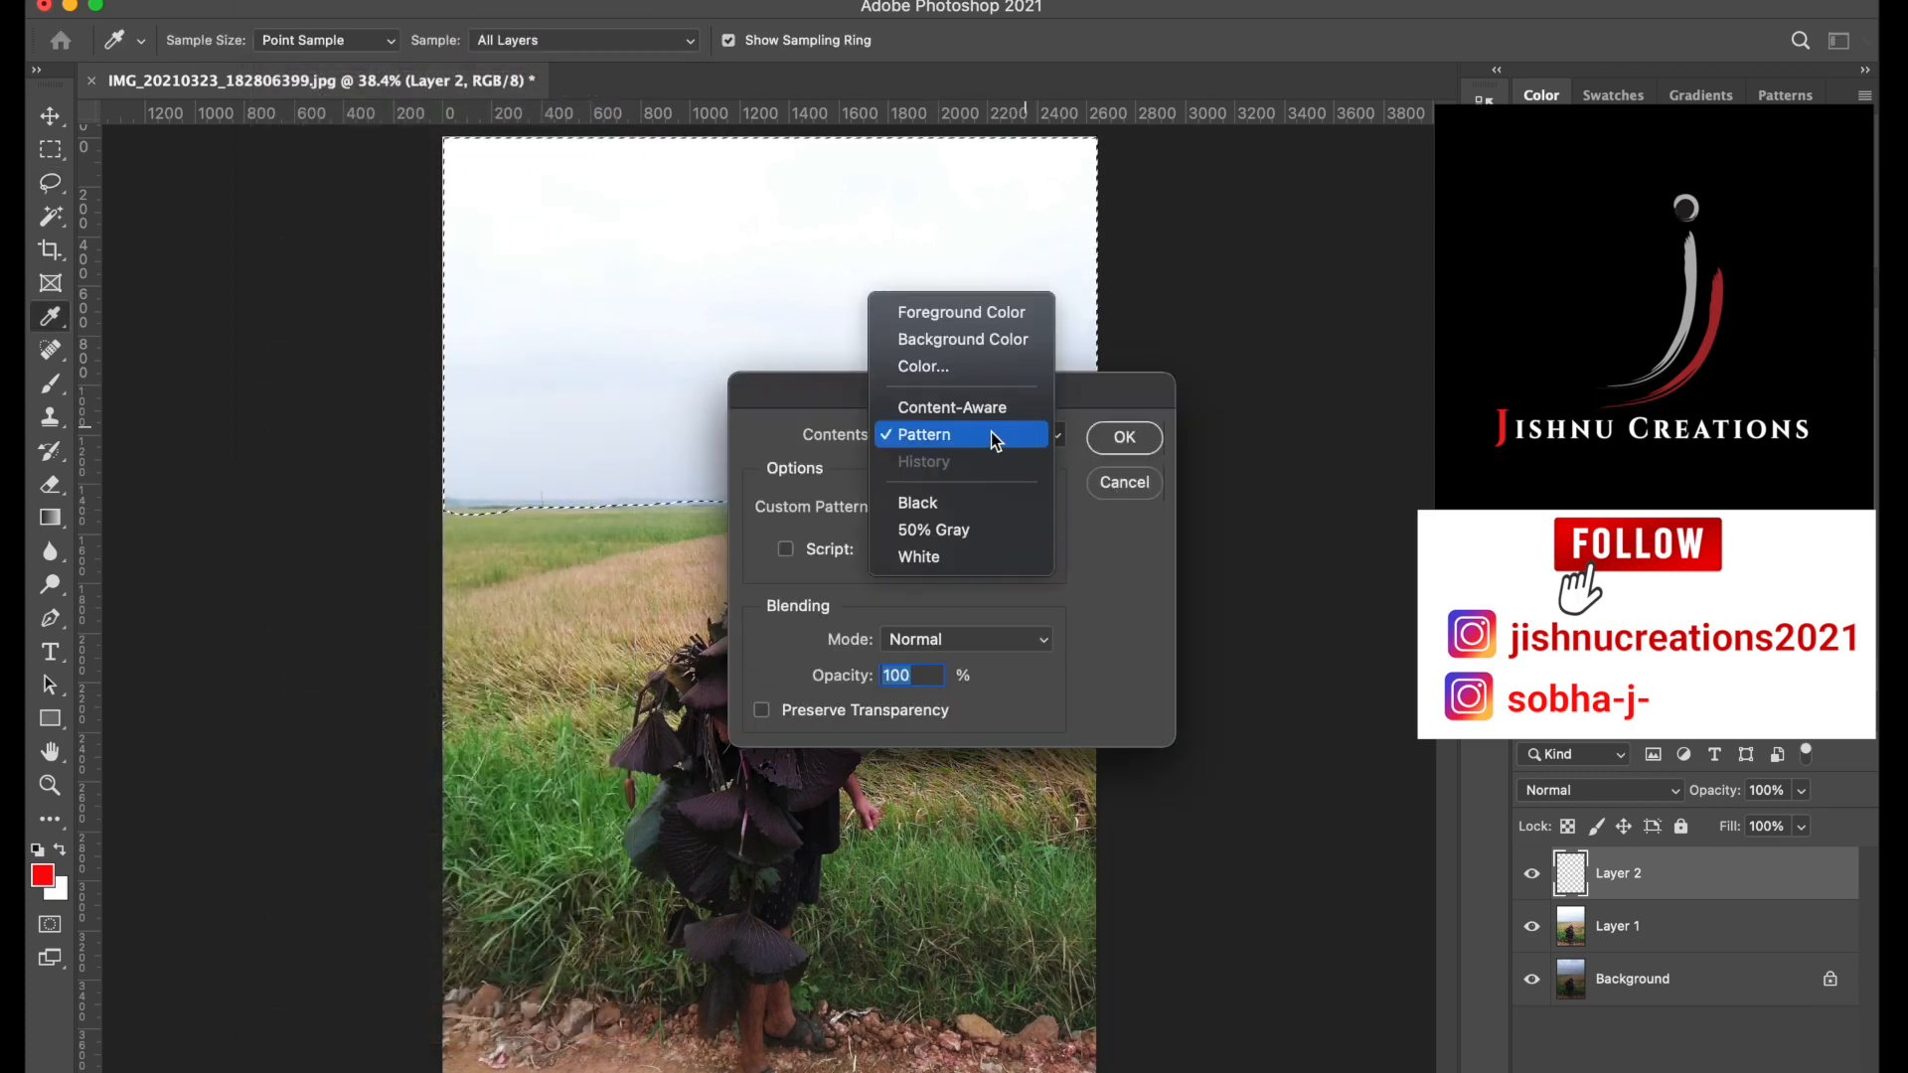
left_click(946, 322)
left_click(1123, 442)
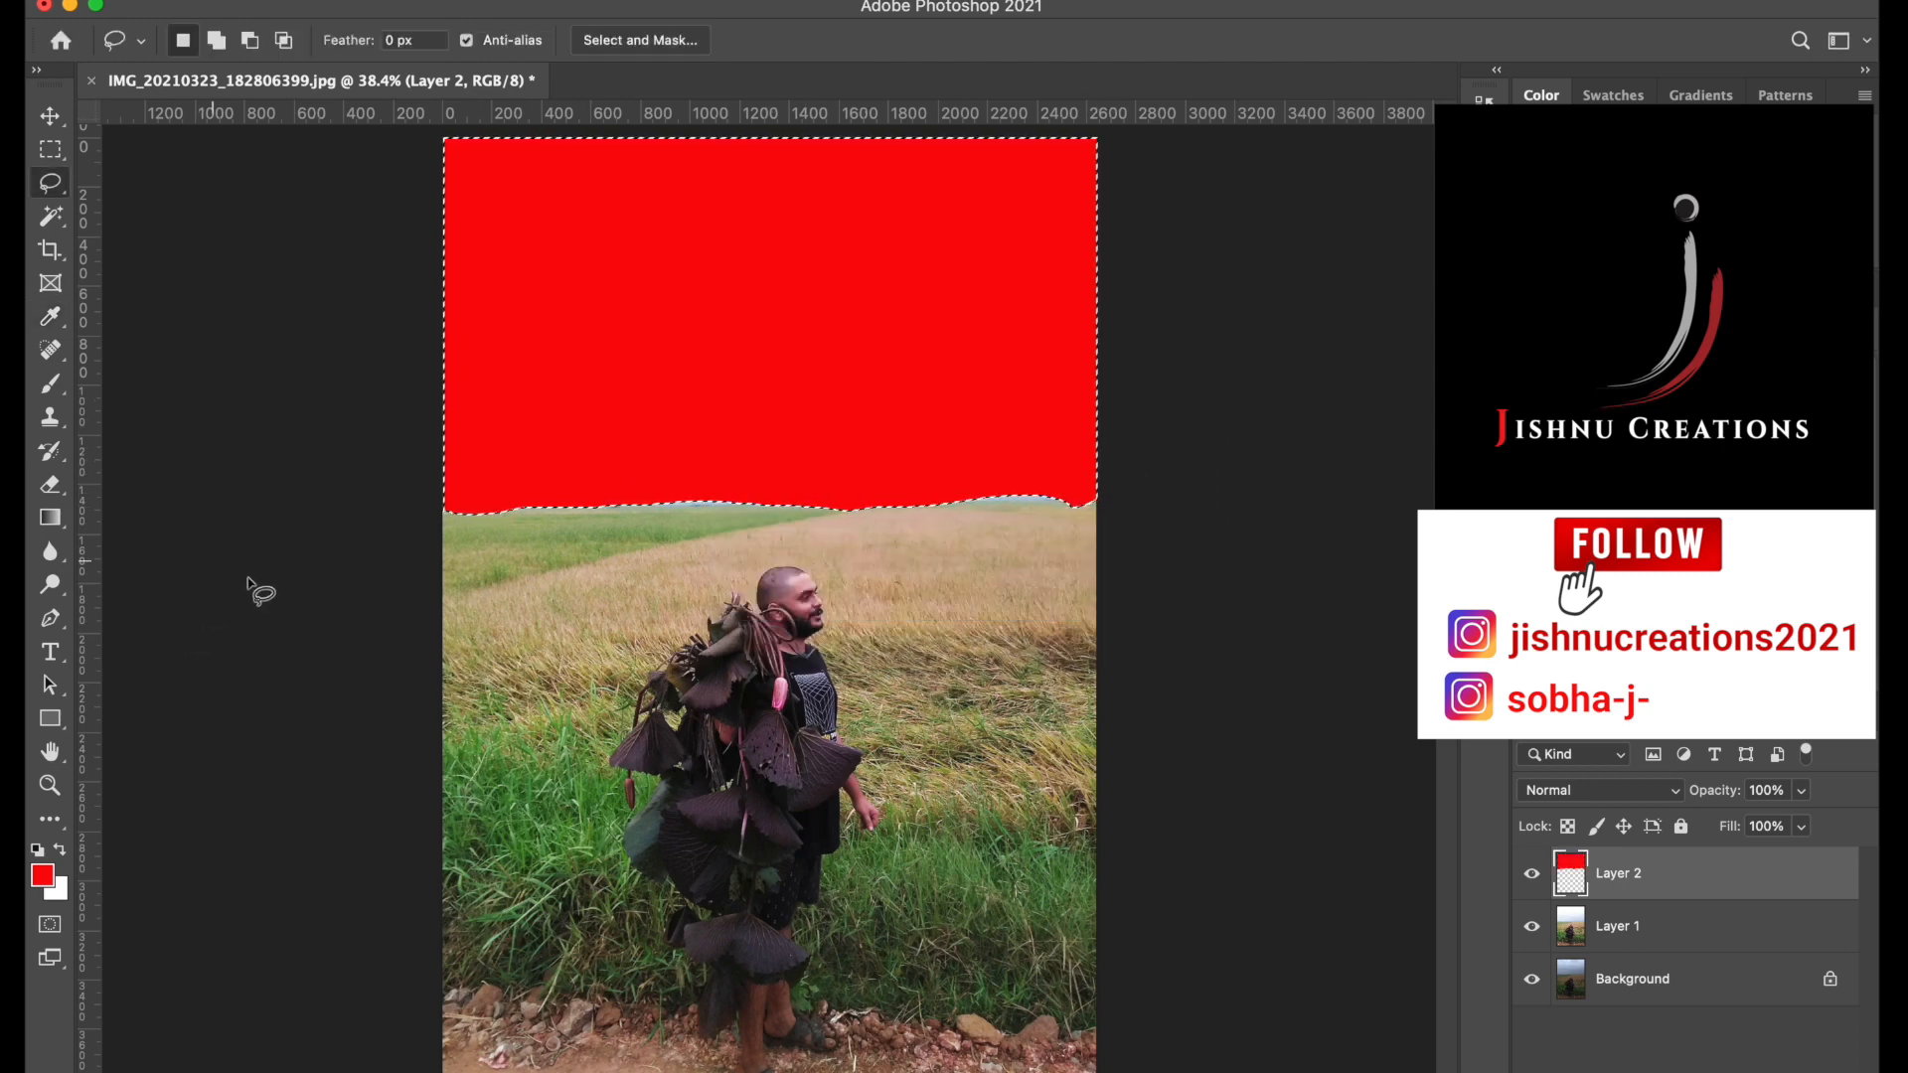
Lower Layer 2's opacity to about 35% and set the Lasso tool's feather to 10 px.
left_click(1802, 790)
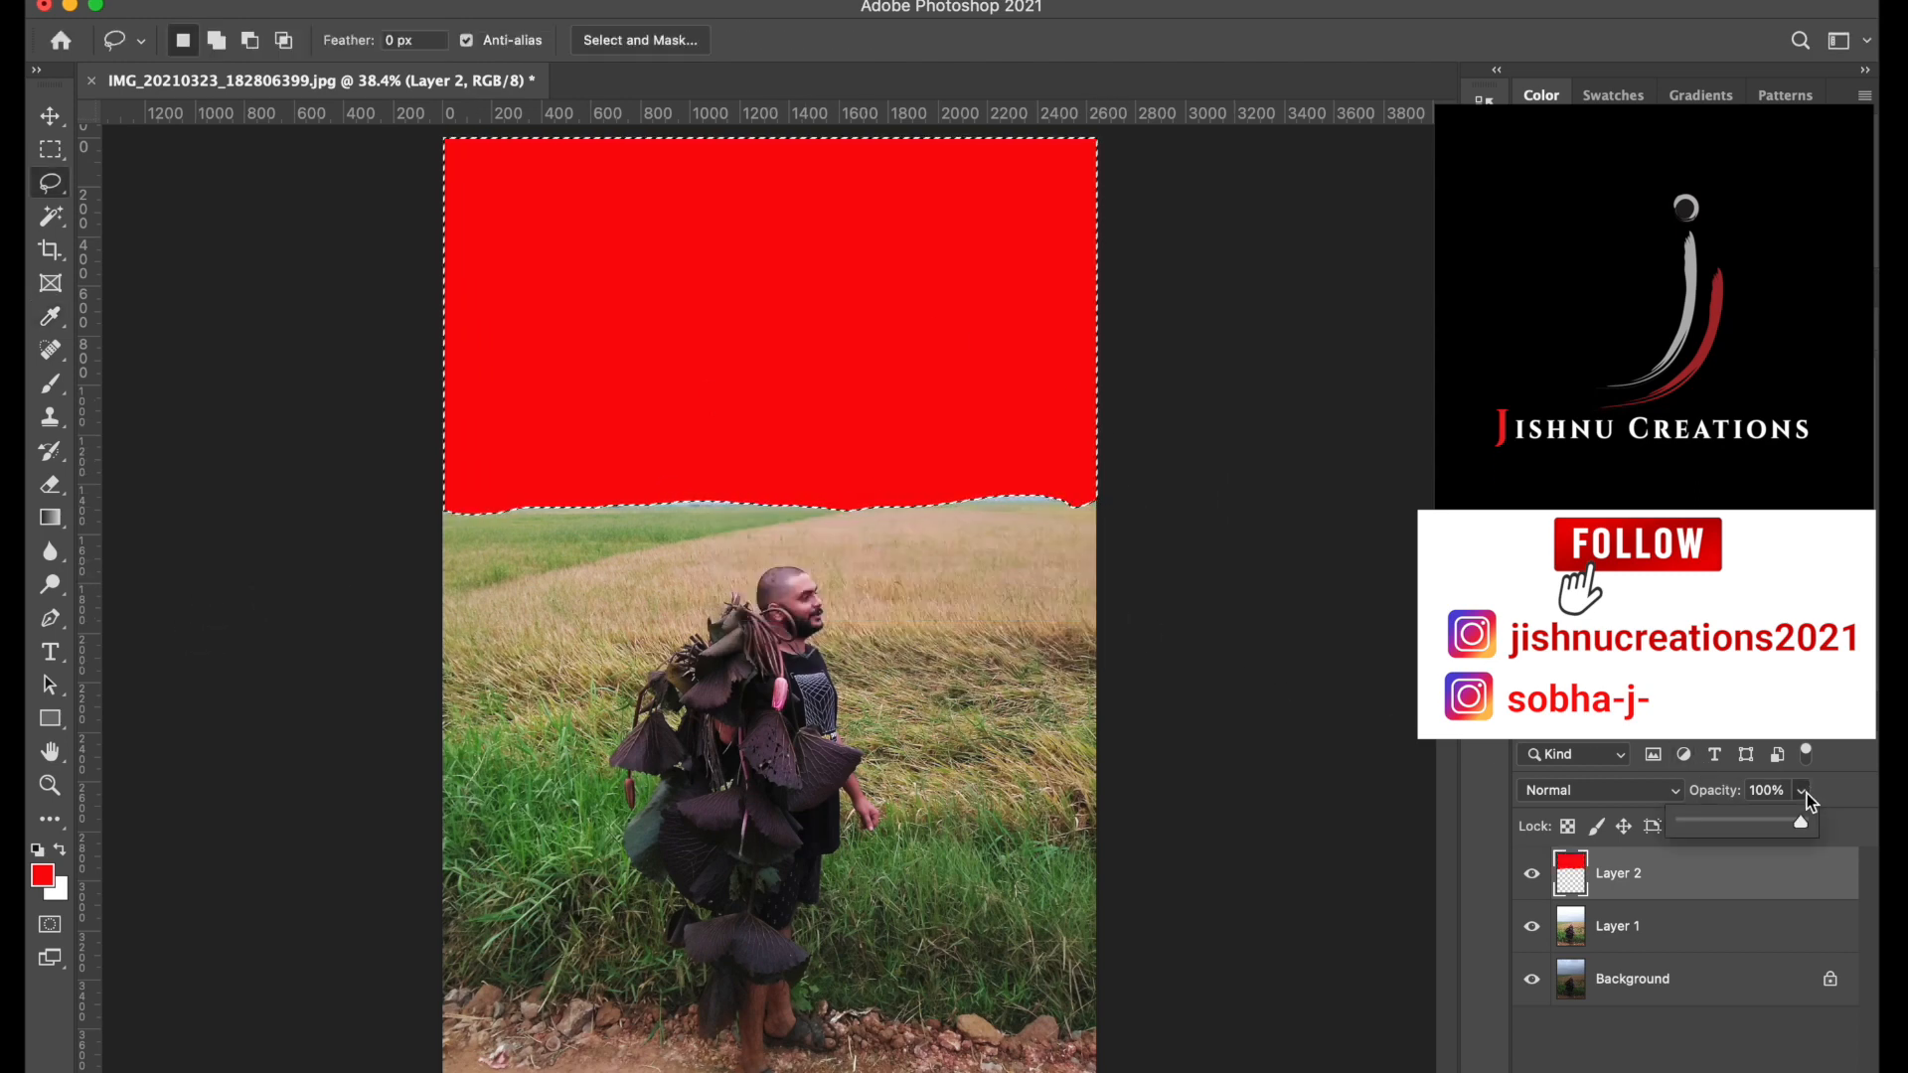
left_click_drag(1782, 820, 1725, 827)
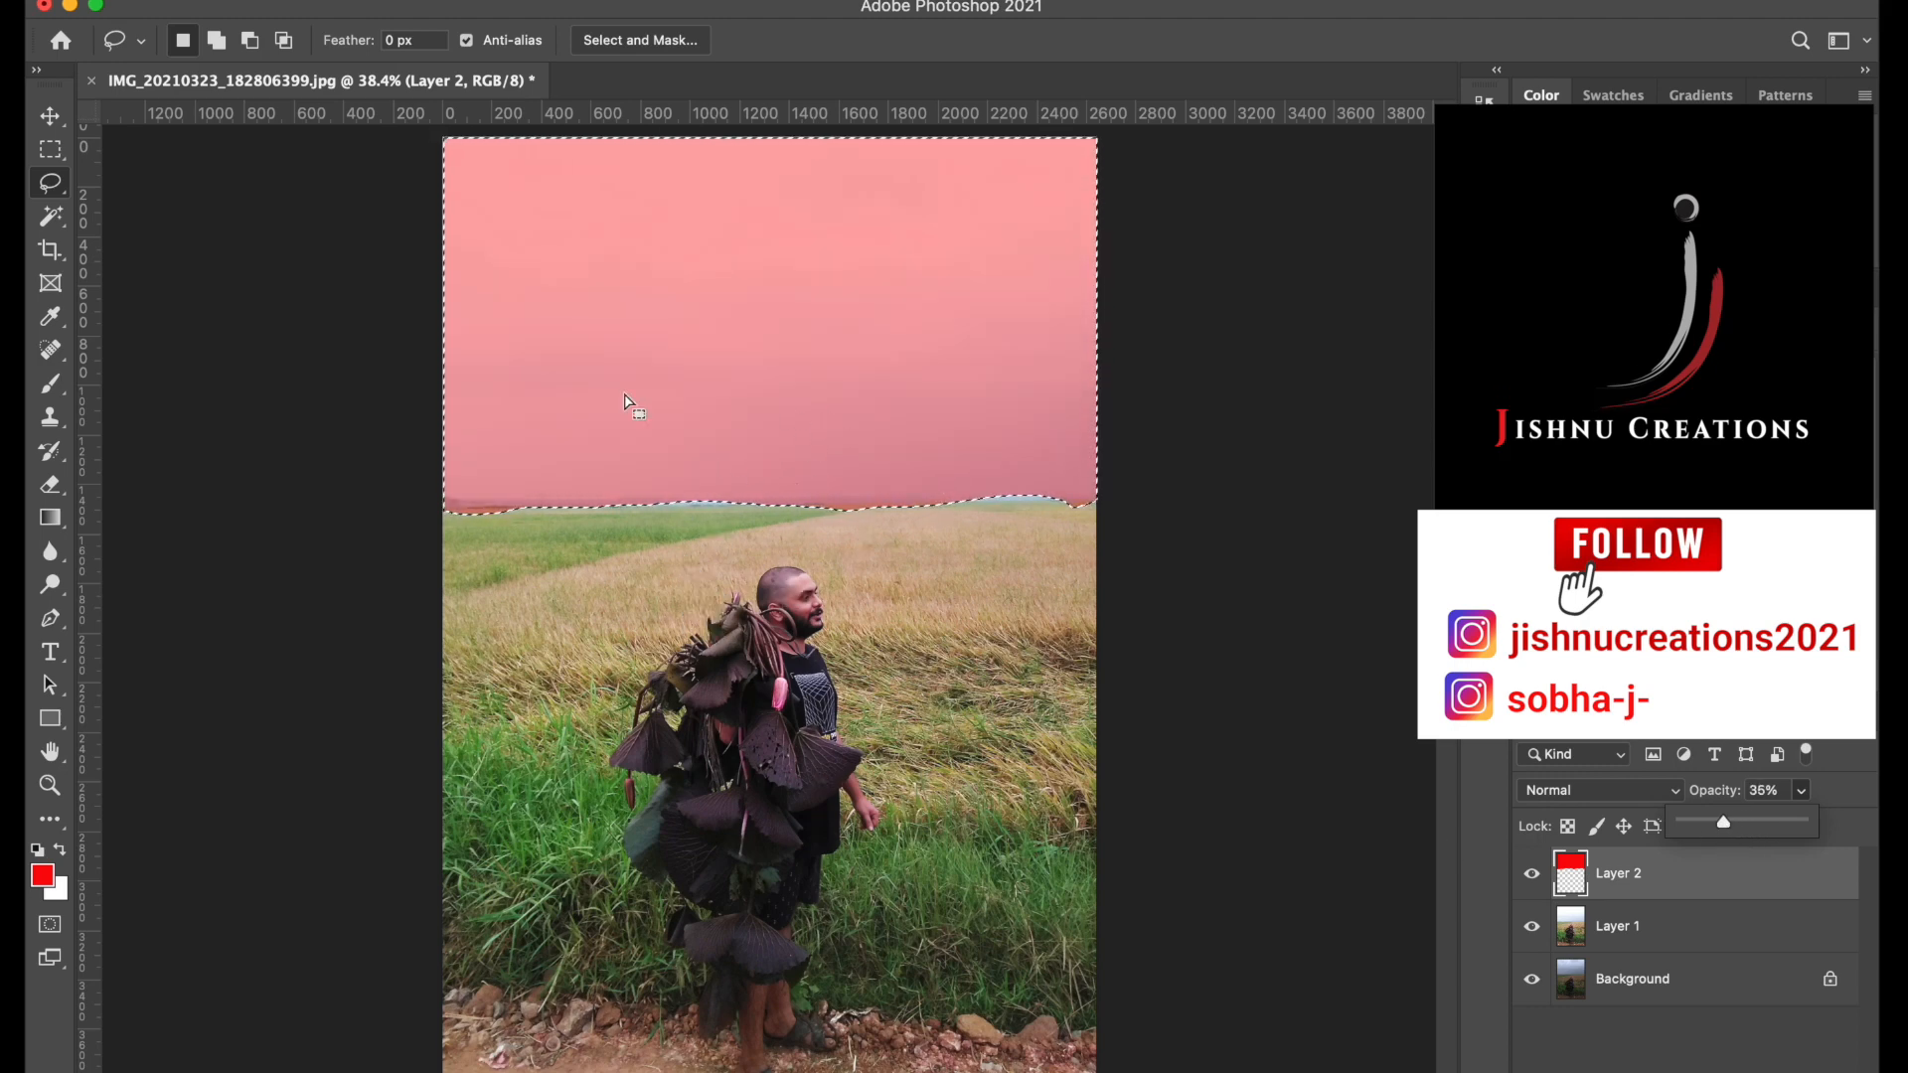
left_click(379, 39)
type("10")
key("Return")
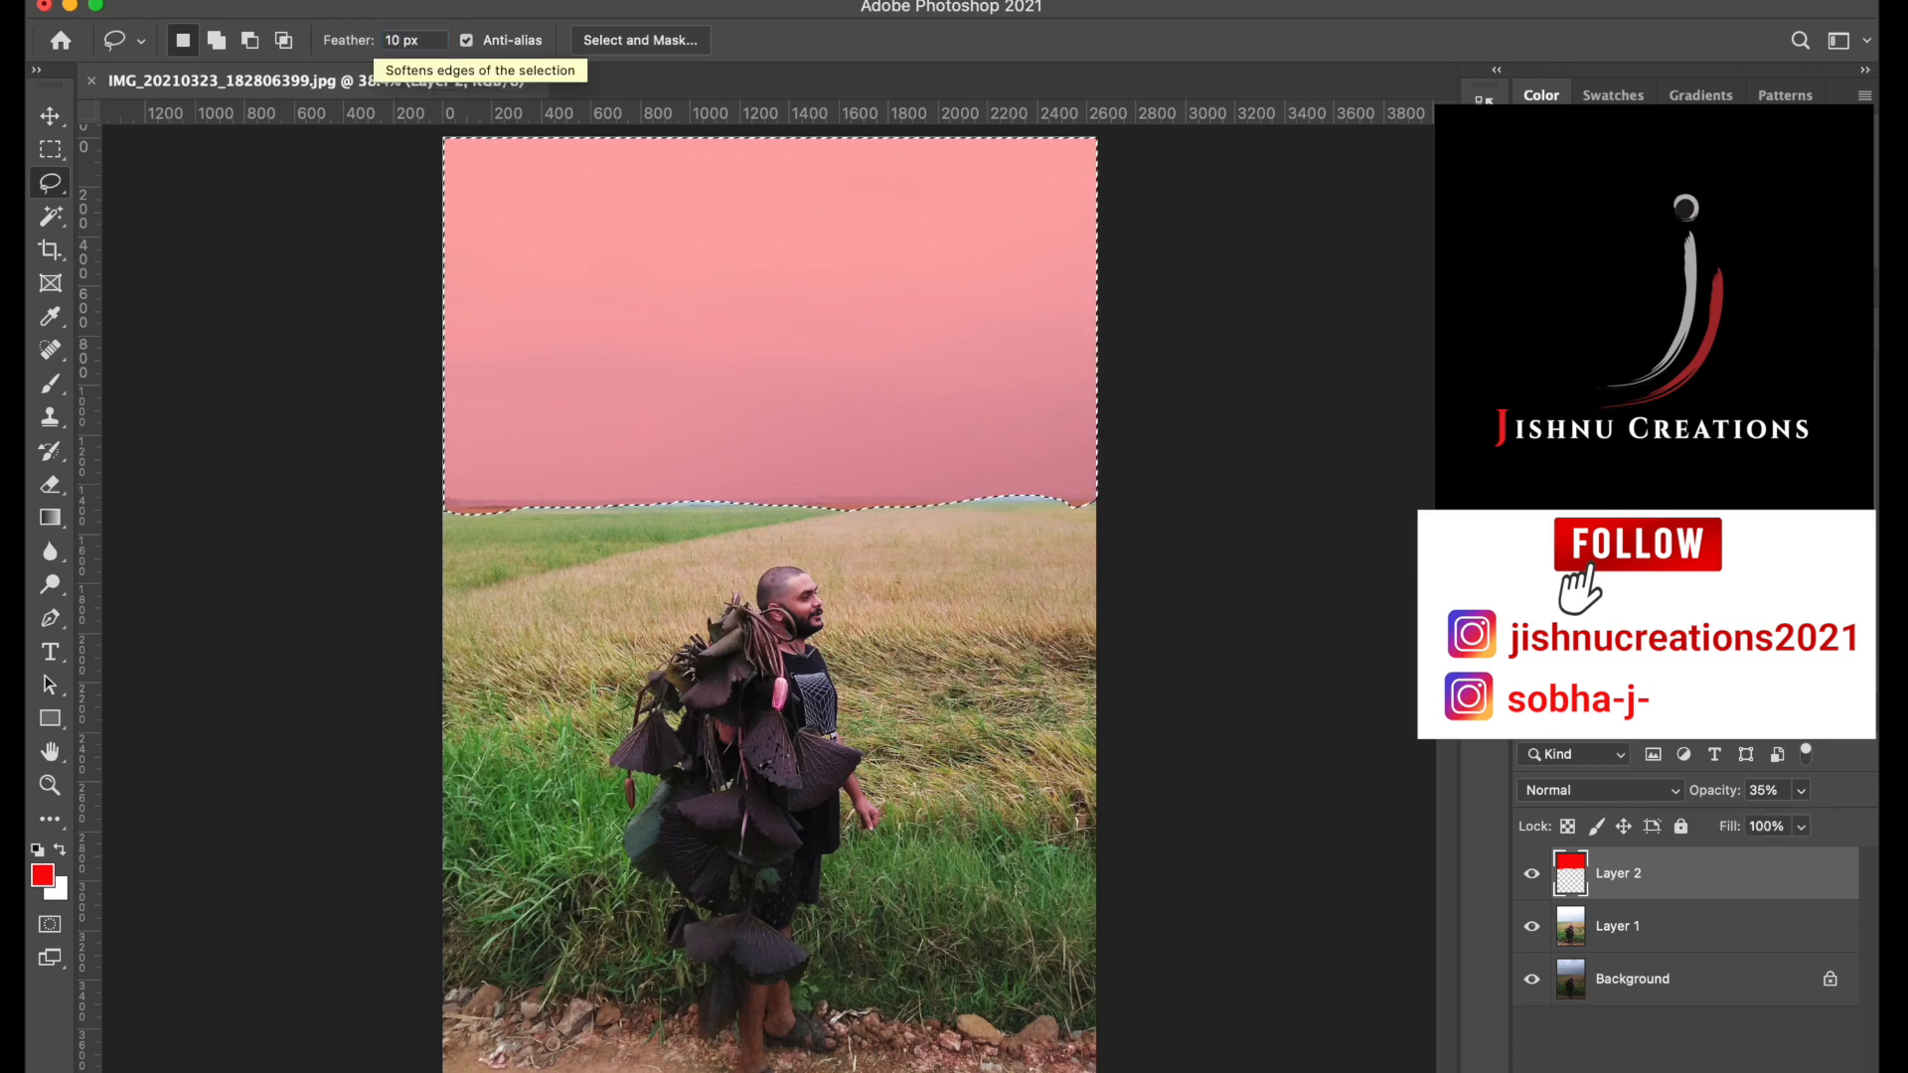
Remove the red sky fill along with its selection, and delete Layer 2.
left_click(52, 117)
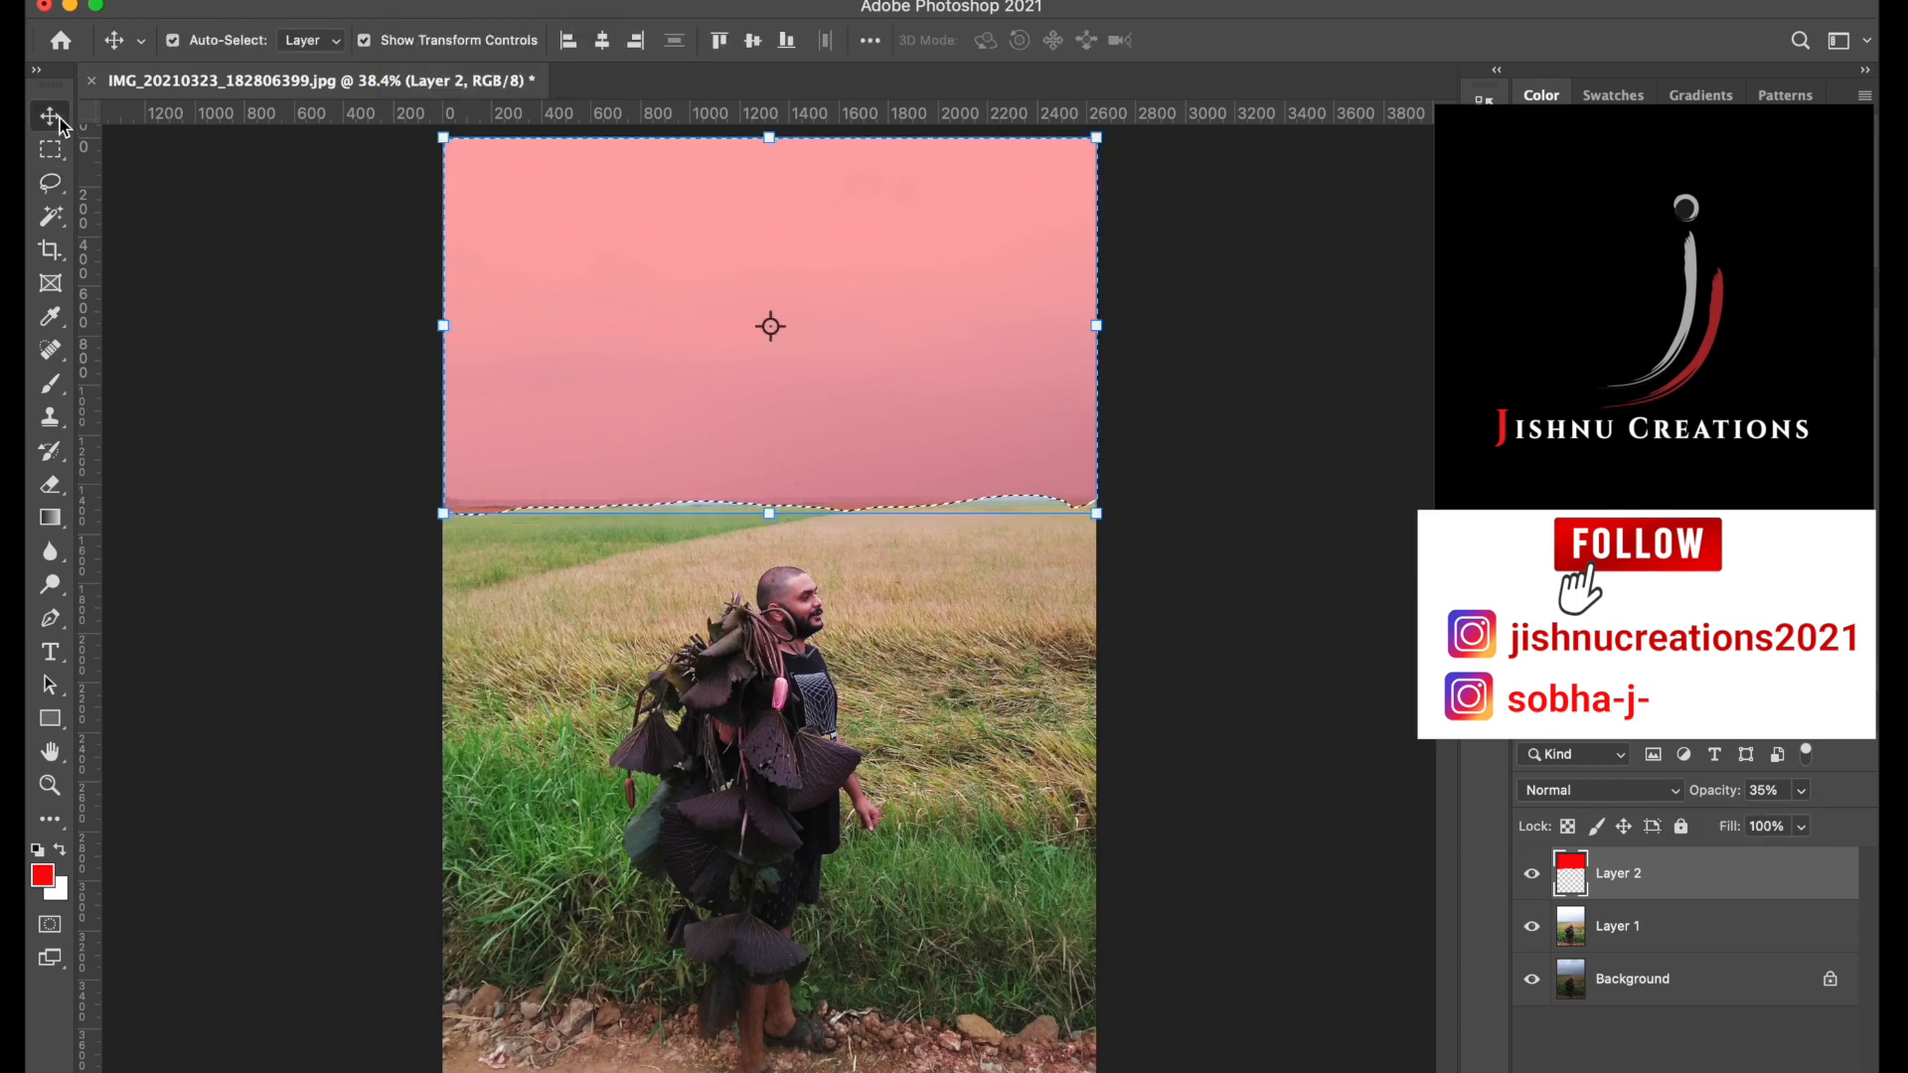
left_click(239, 433)
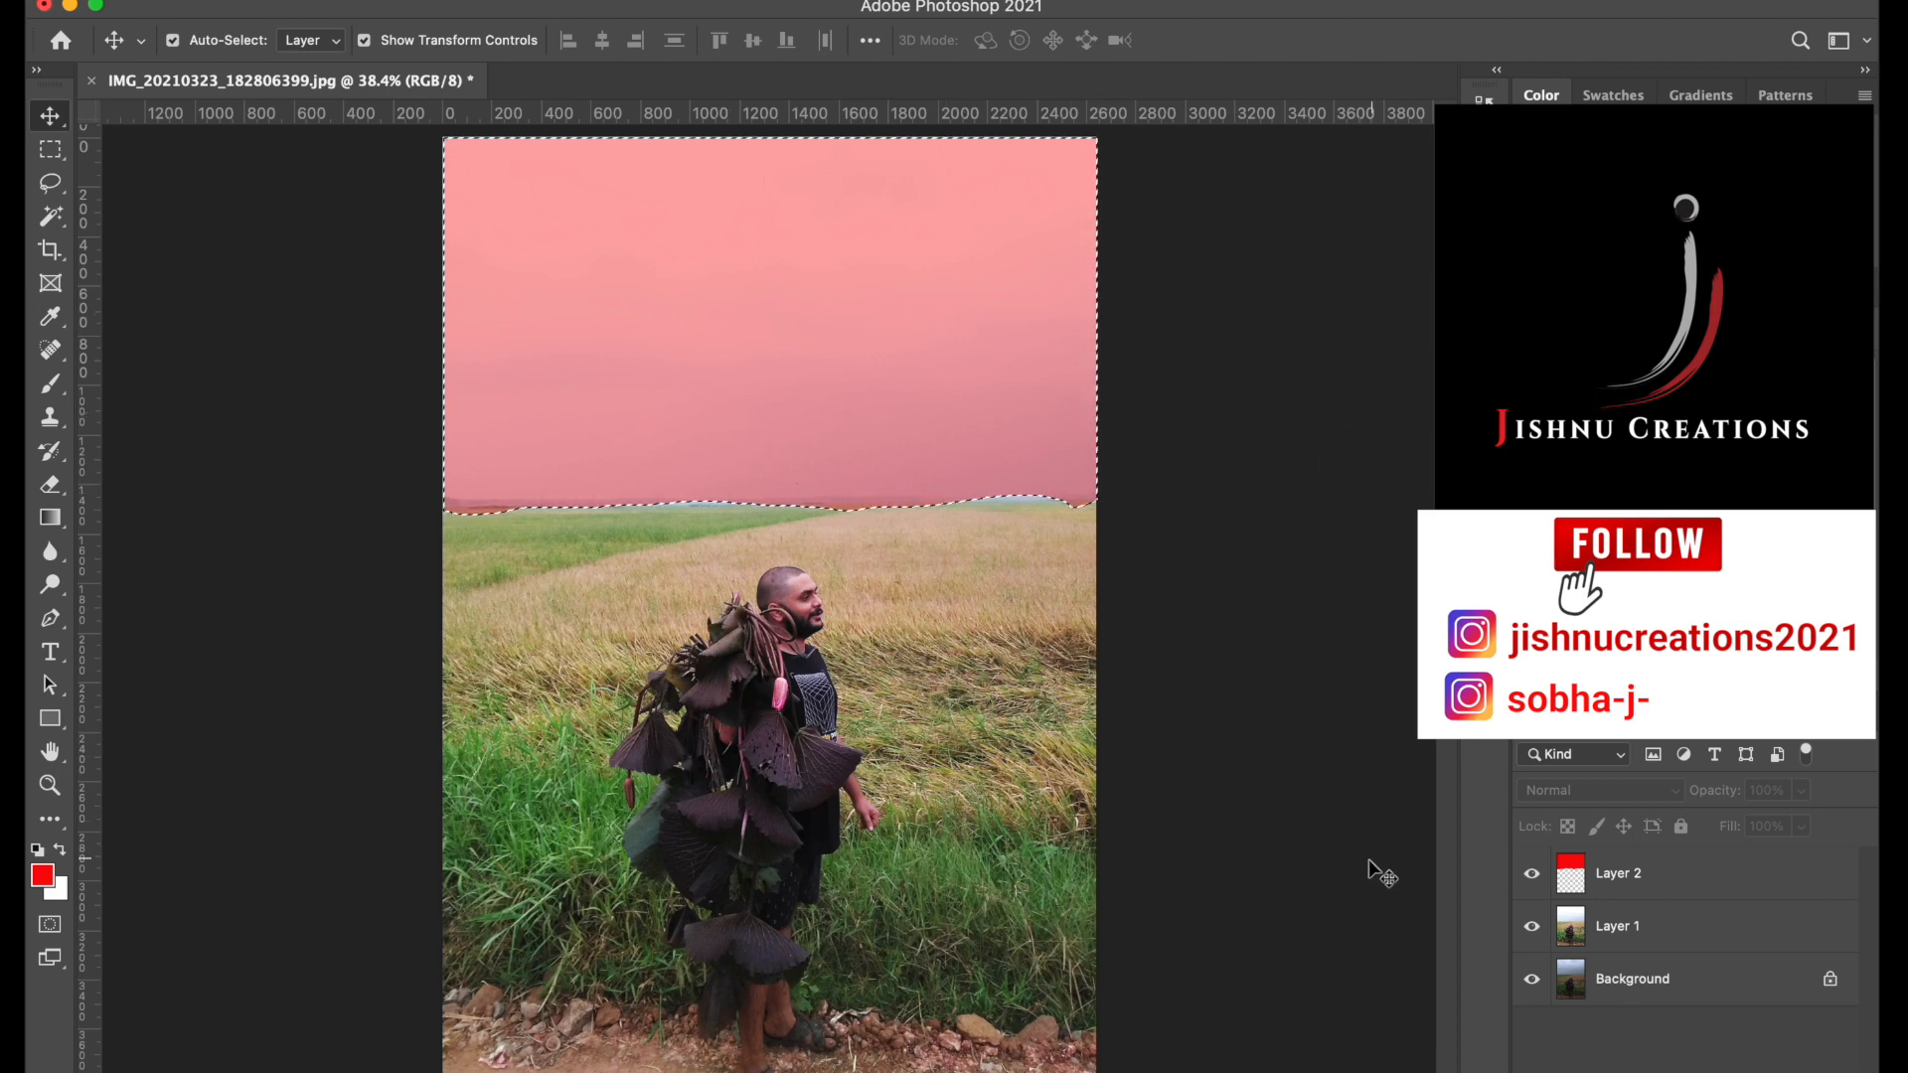
left_click(1605, 887)
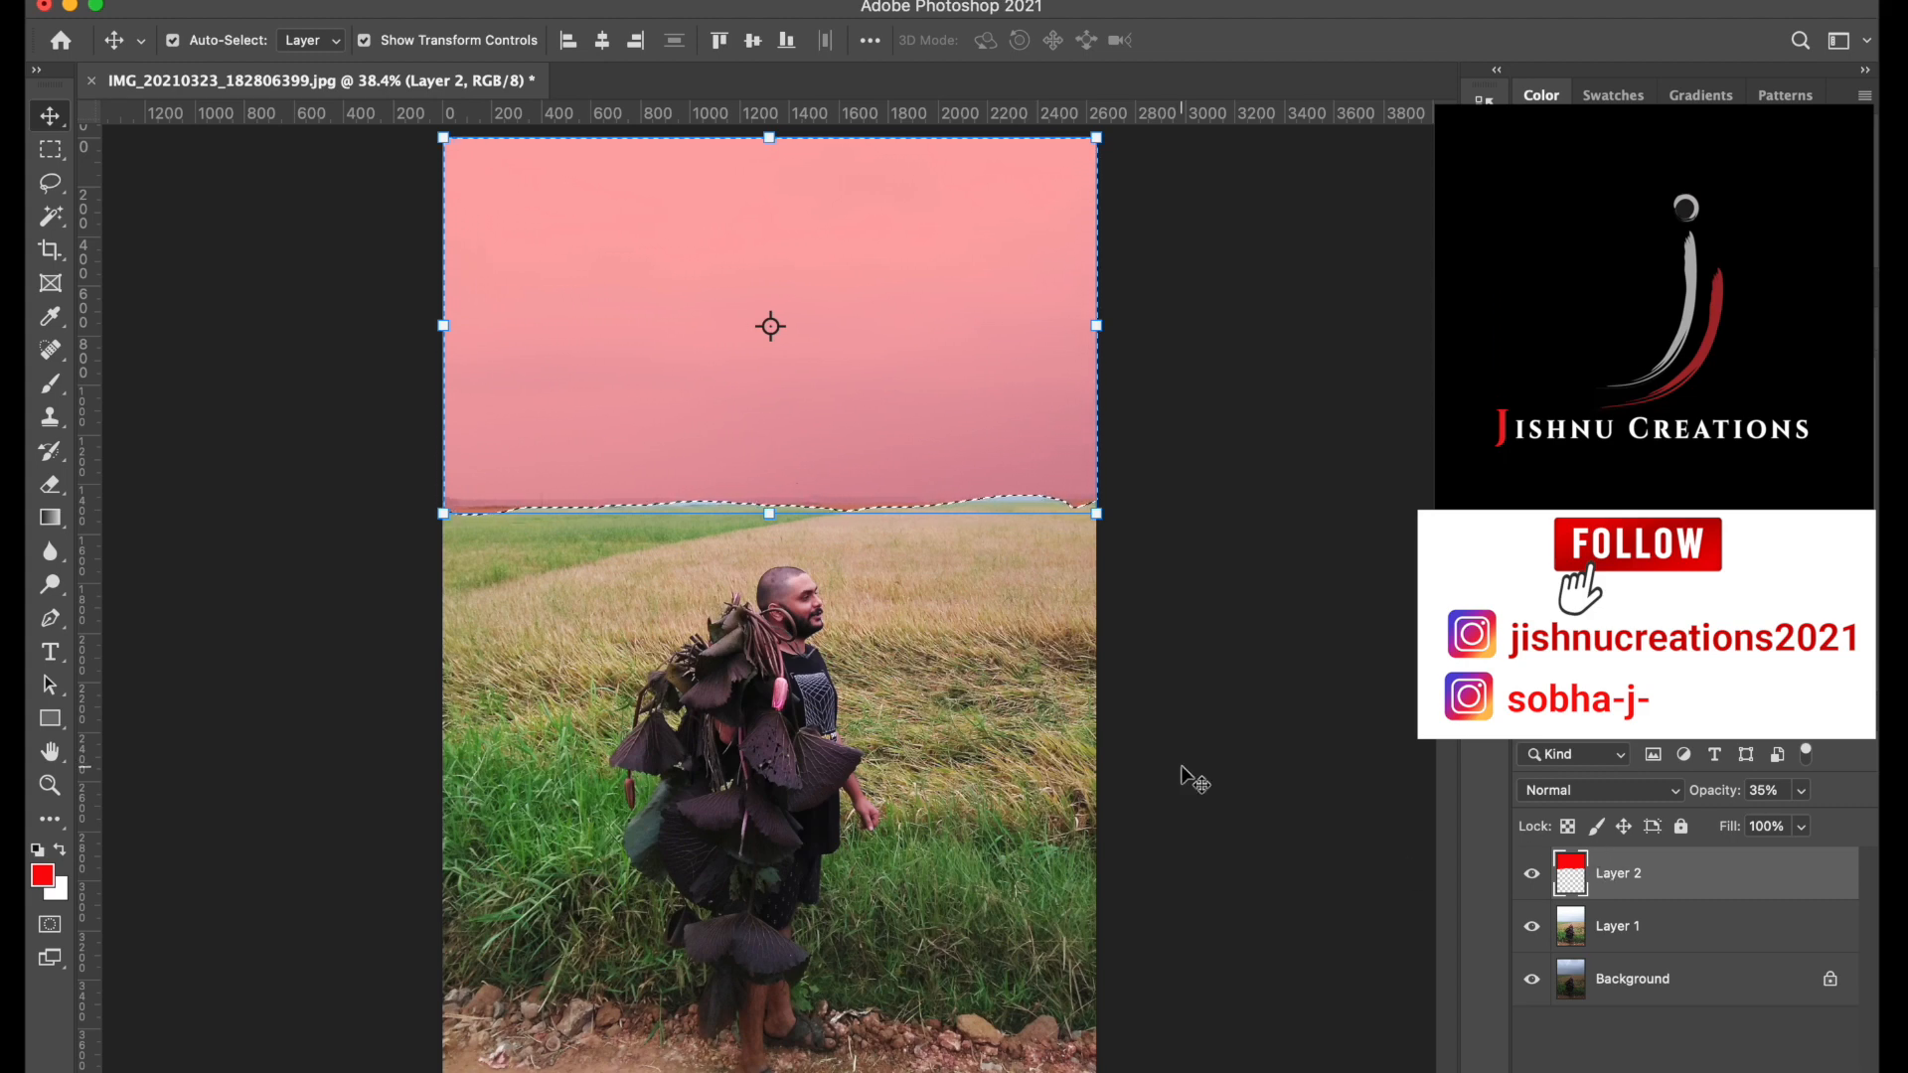
key("Delete")
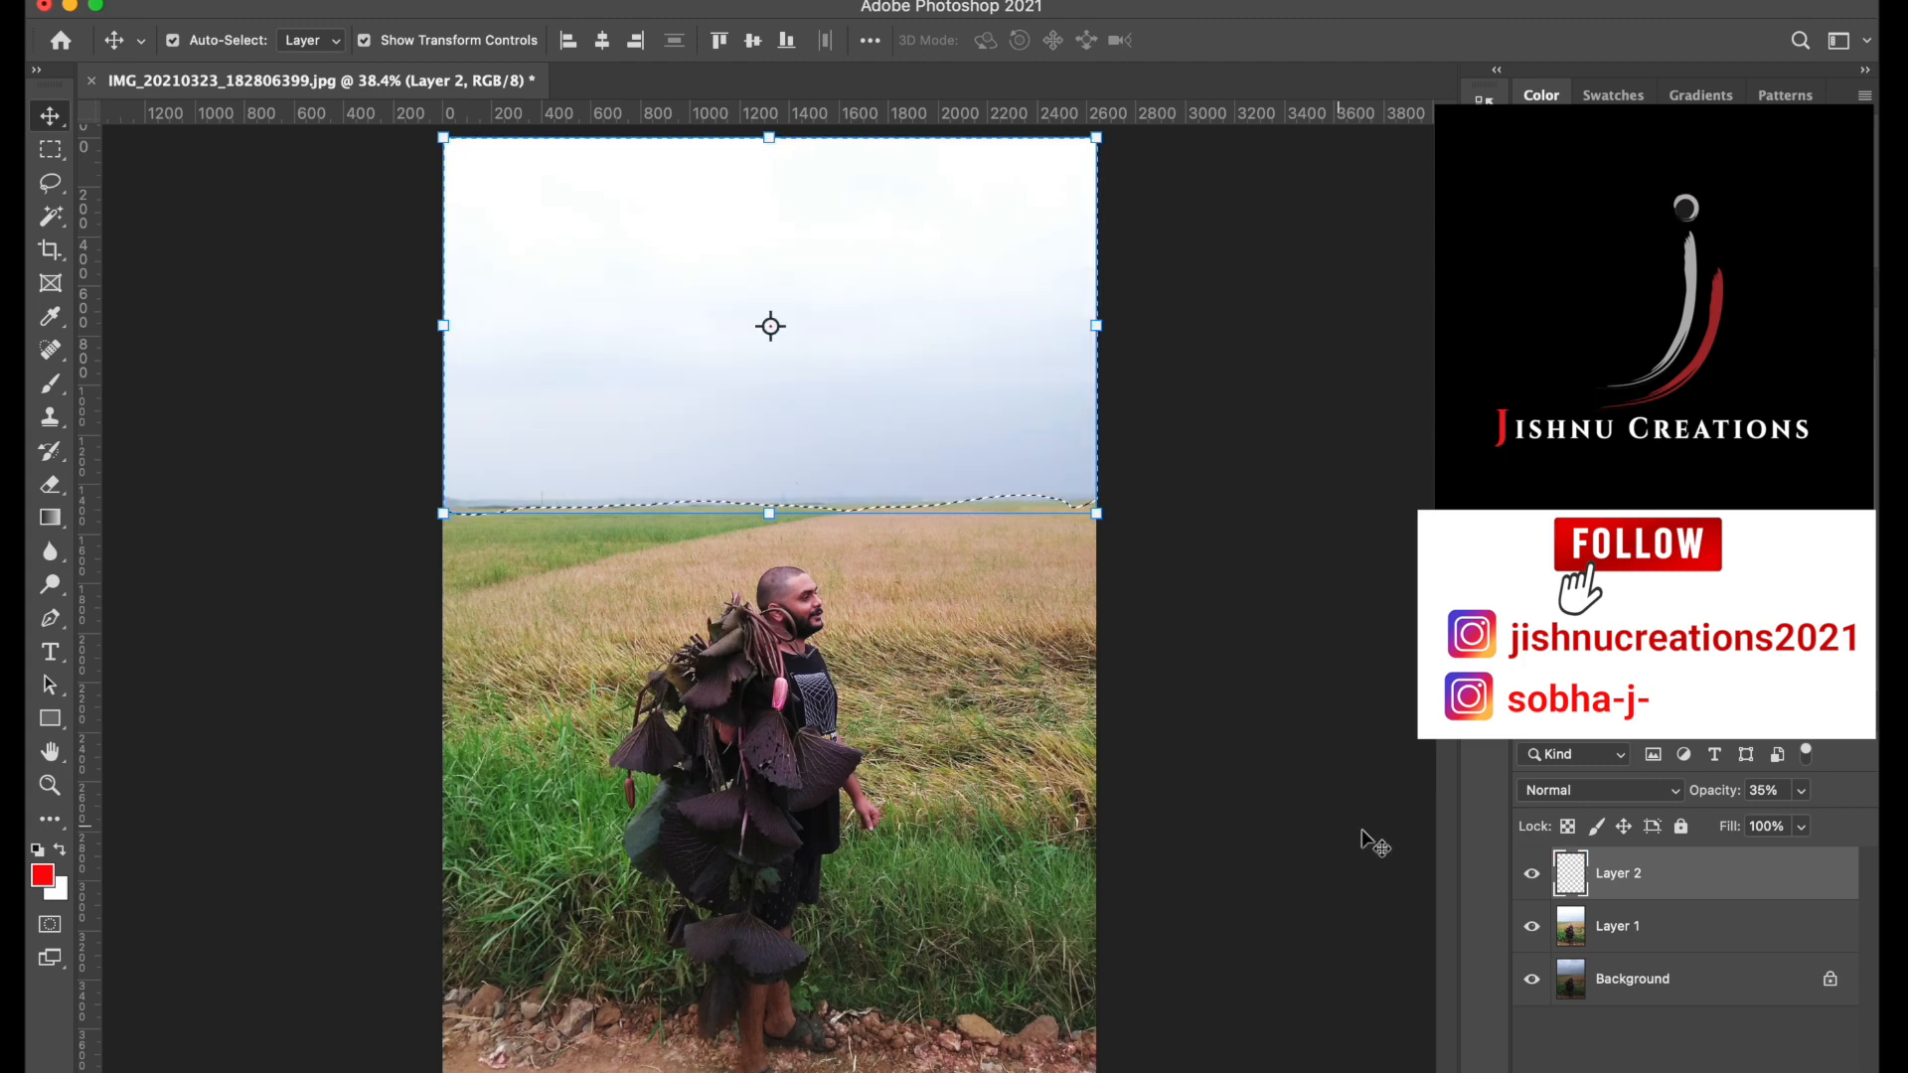
key("super+d")
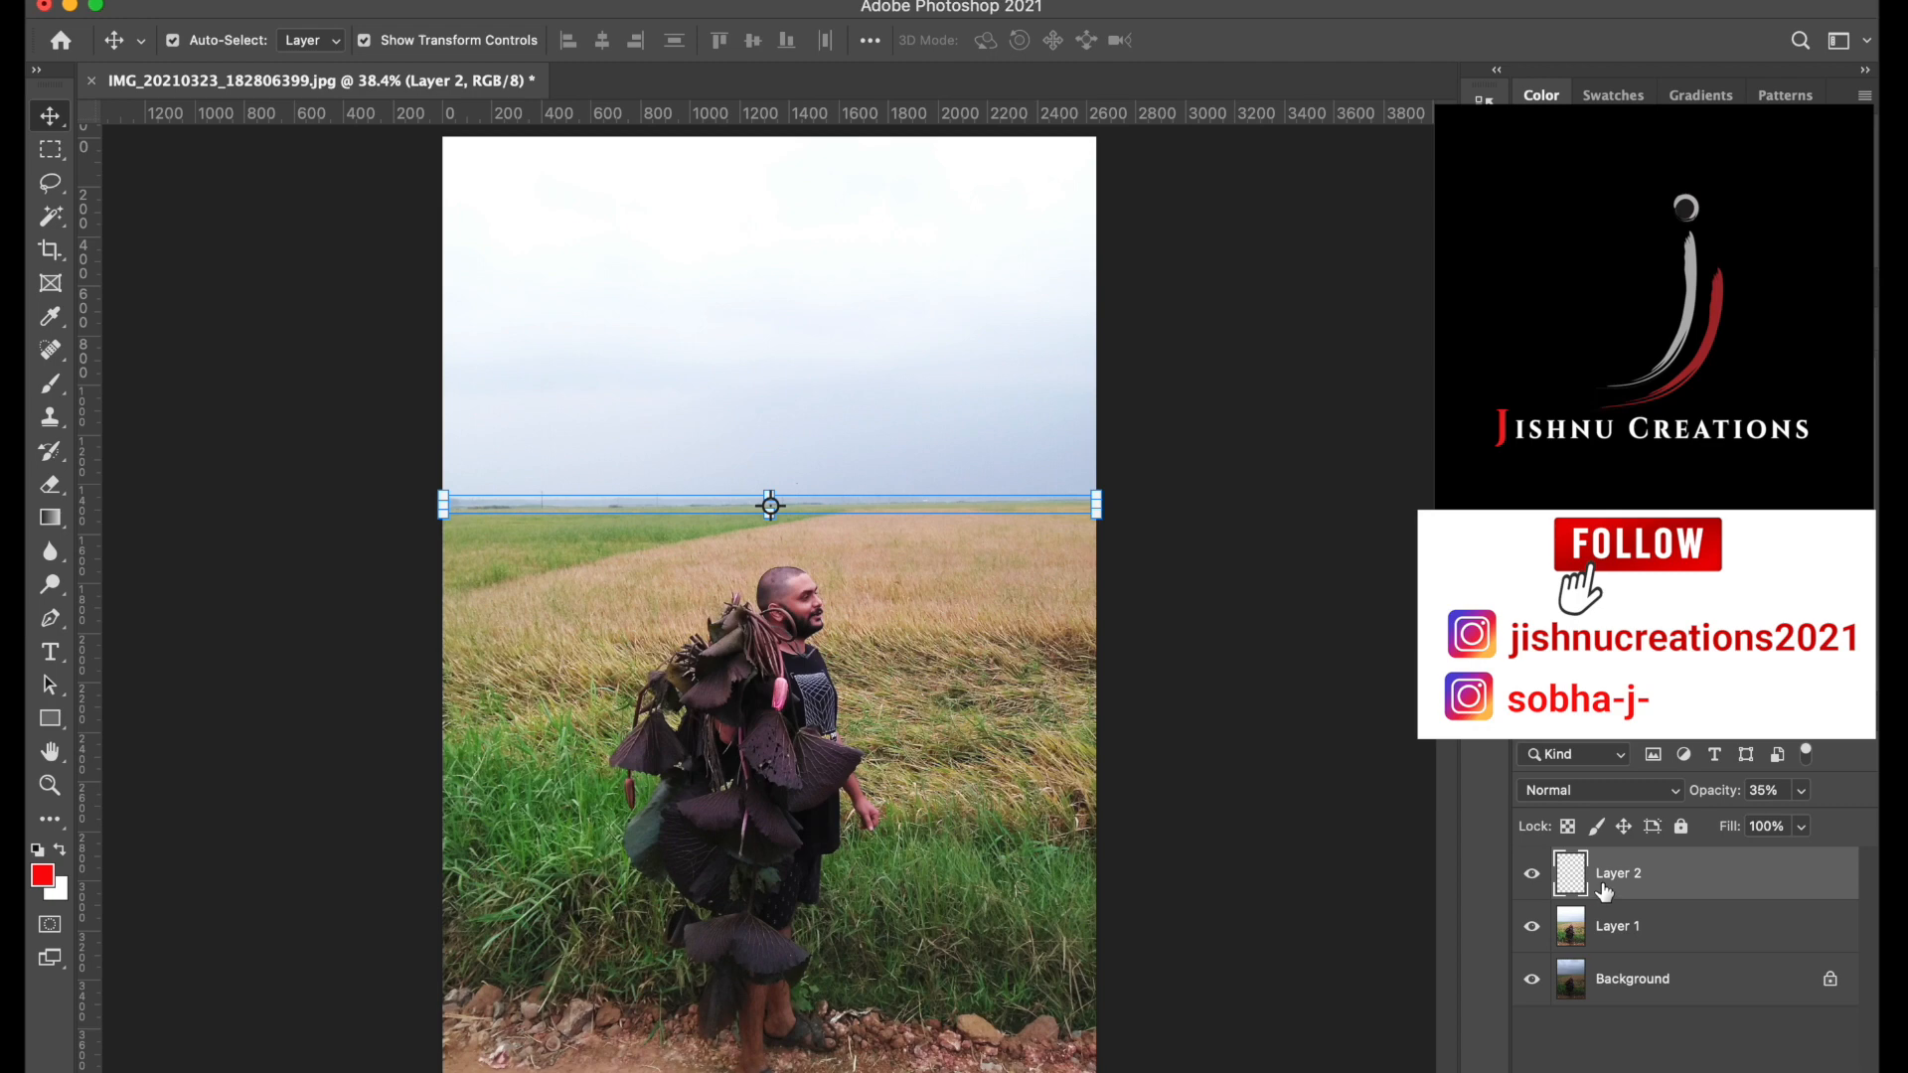
key("Delete")
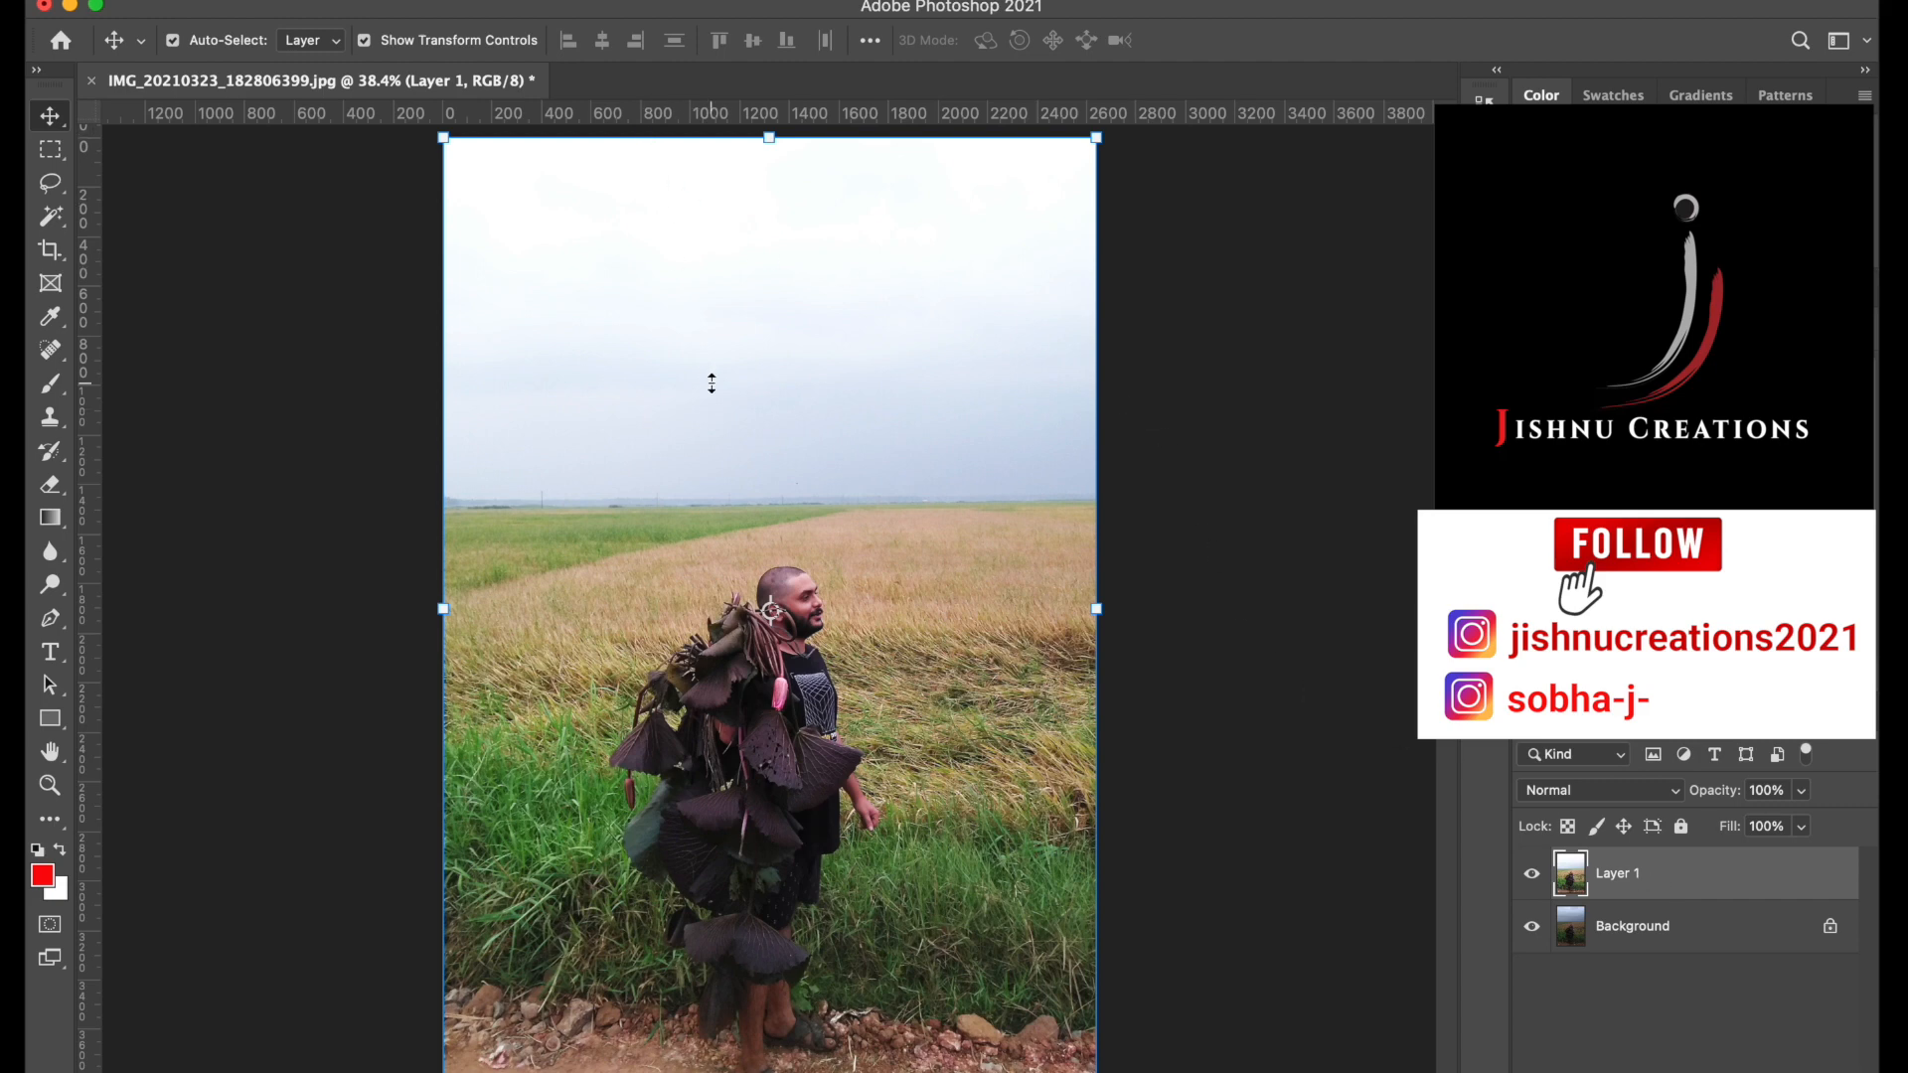
Start Sky Replacement on Layer 1 and increase the sky's brightness, temperature and scale.
left_click(273, 1)
left_click(274, 1)
left_click(273, 1)
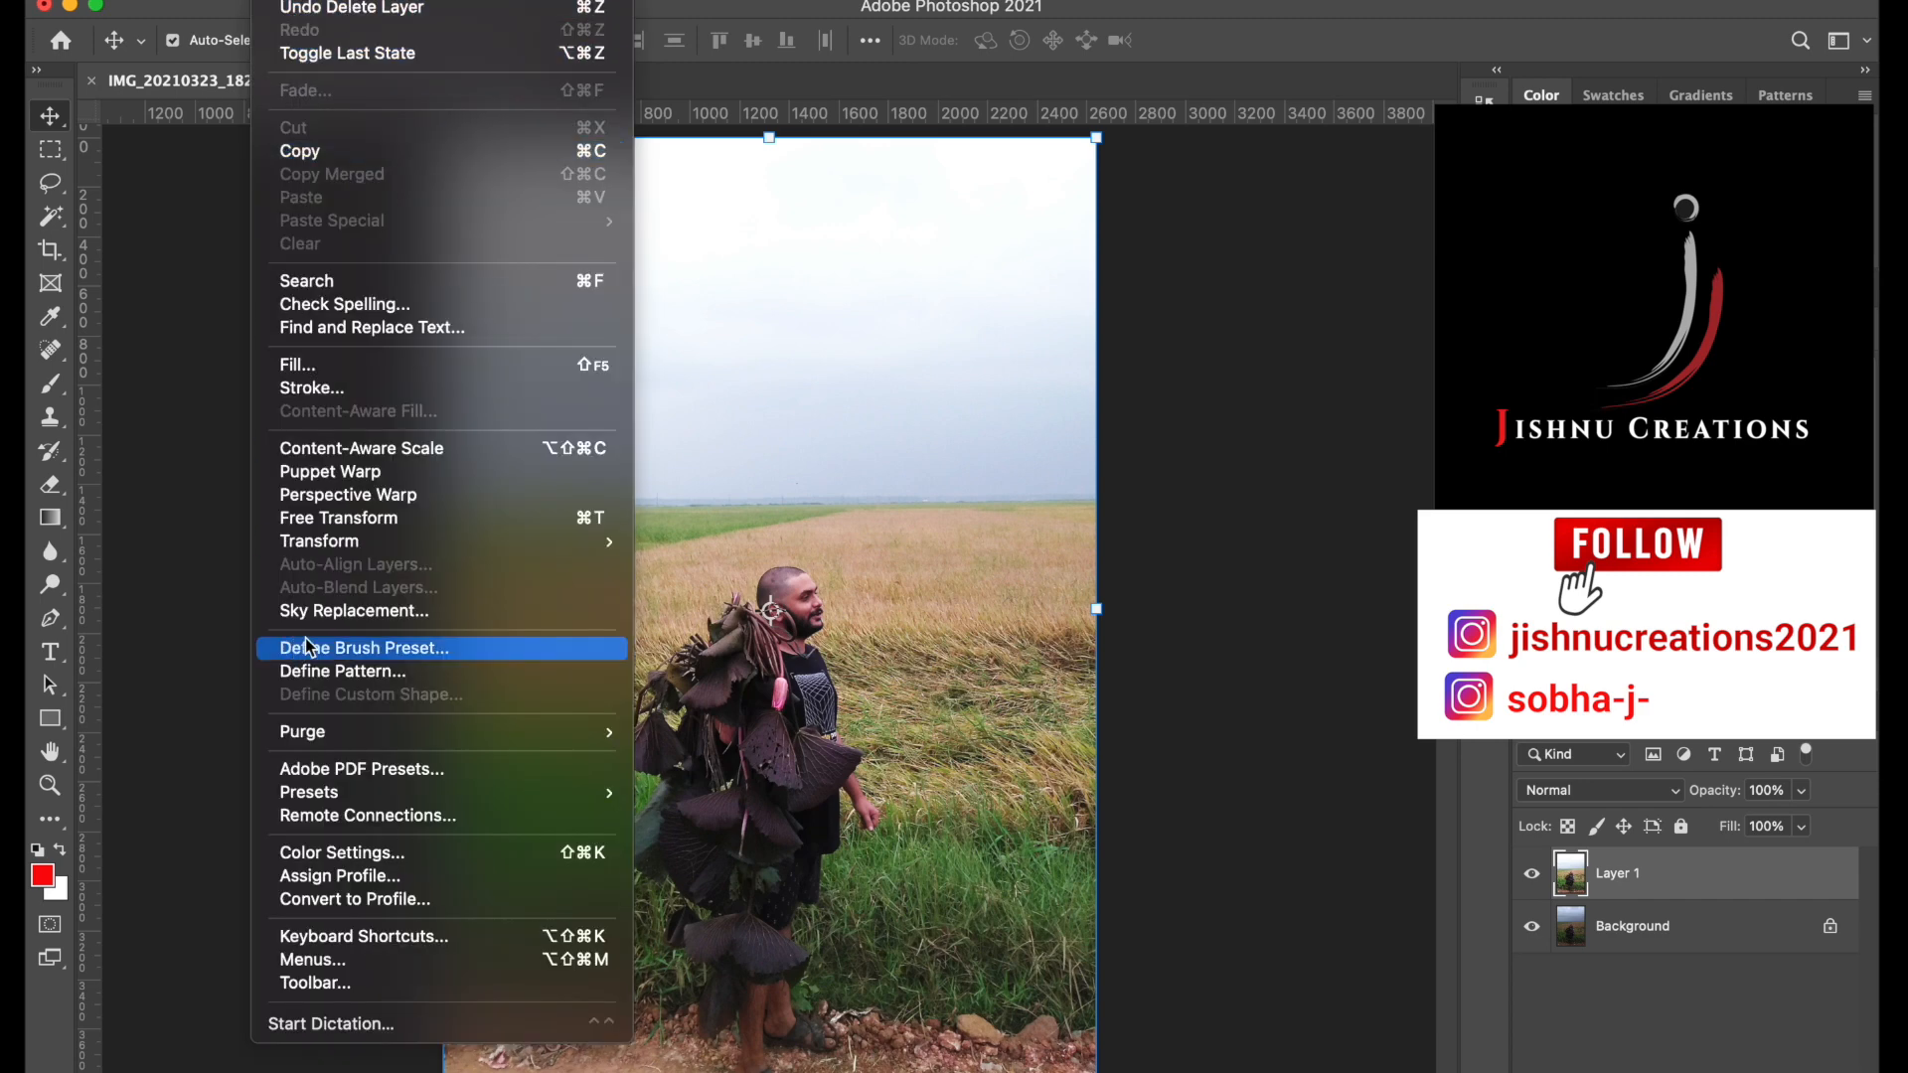
left_click(392, 616)
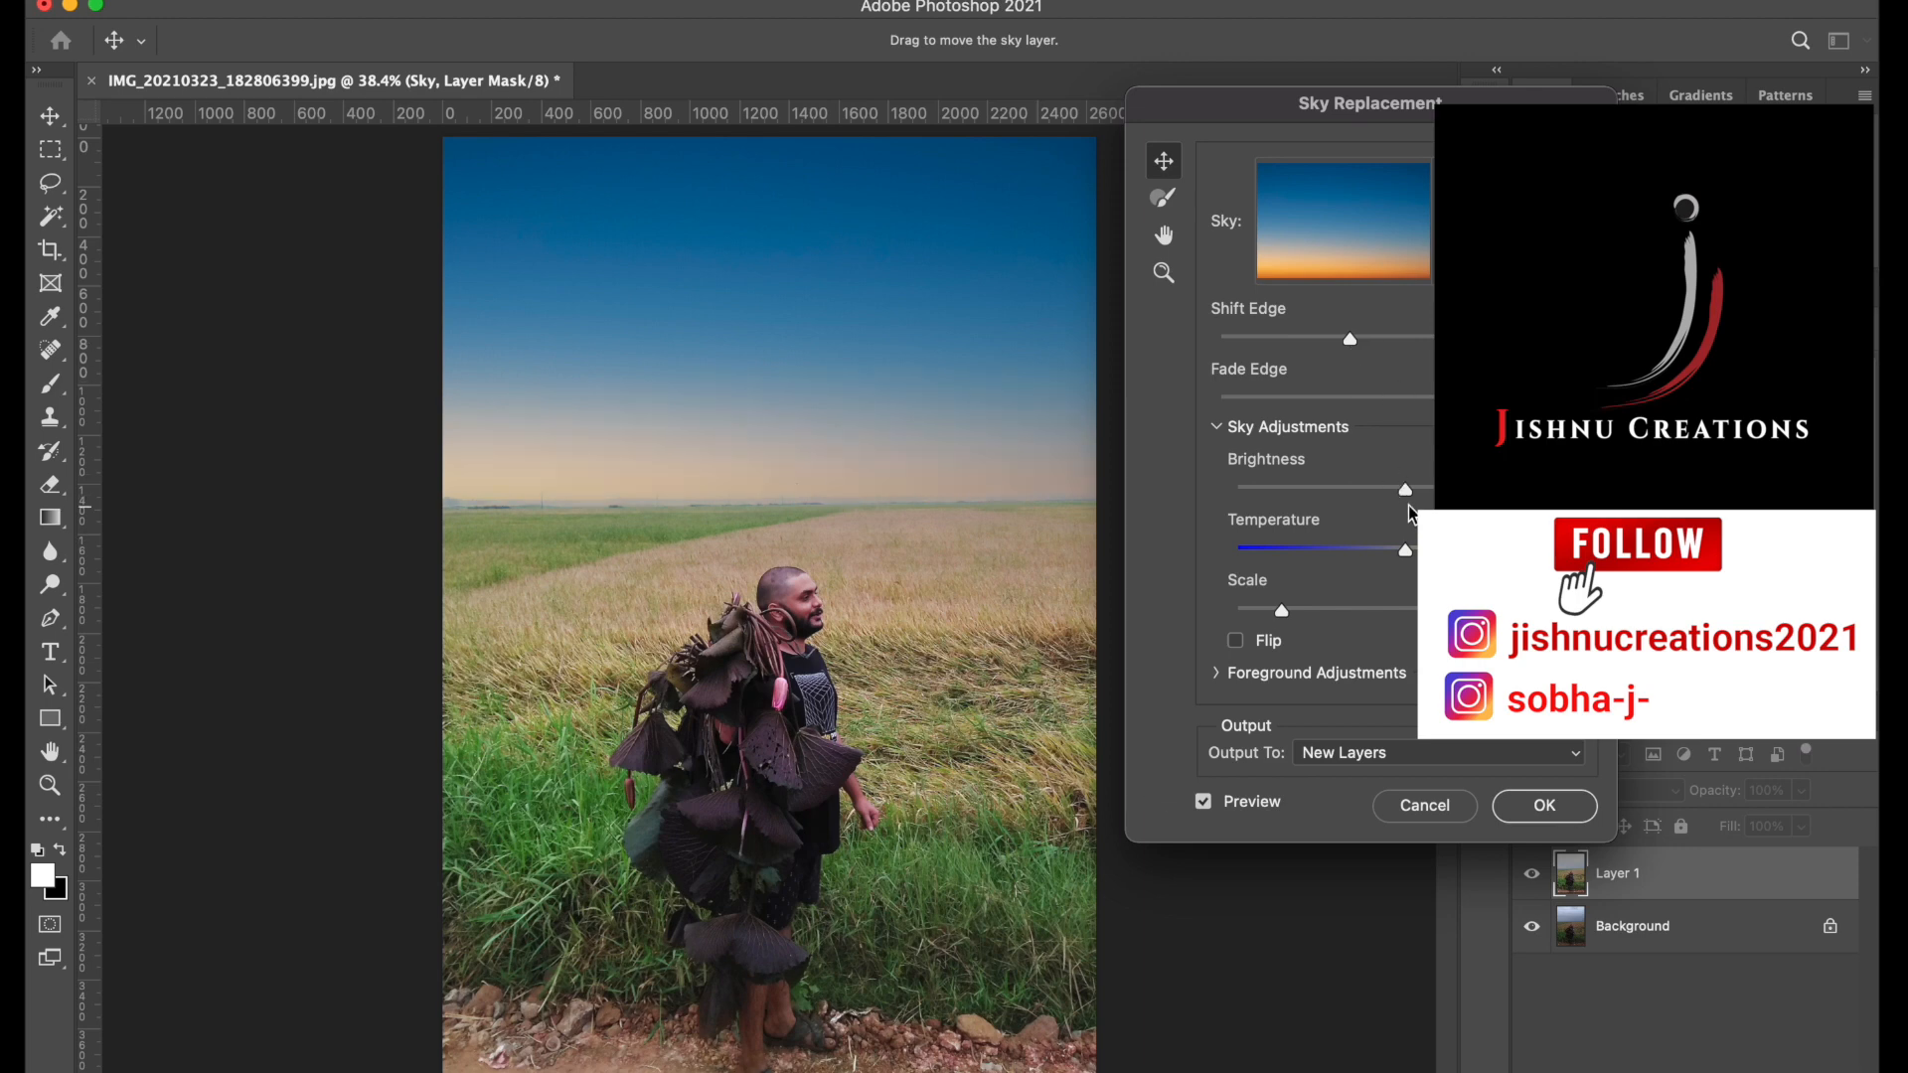
left_click_drag(1355, 492, 1341, 492)
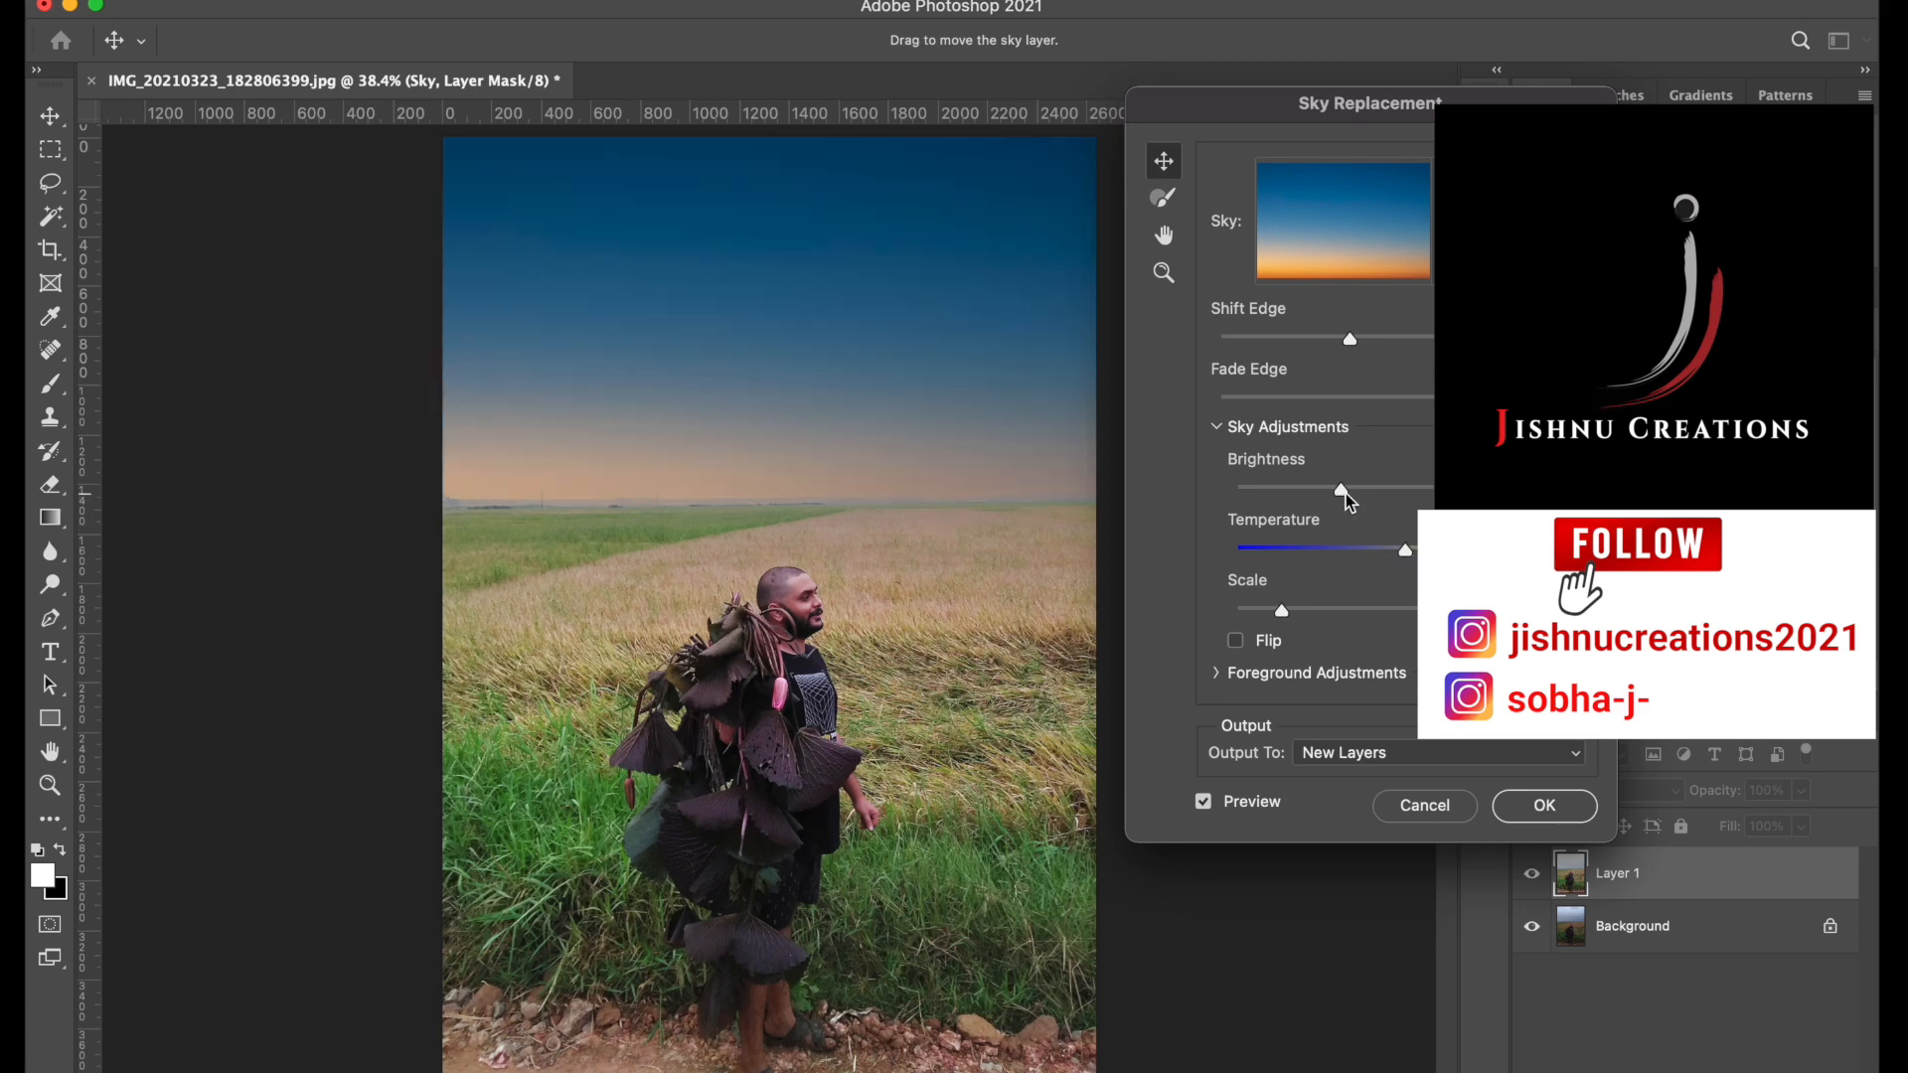
left_click_drag(1405, 487, 1481, 489)
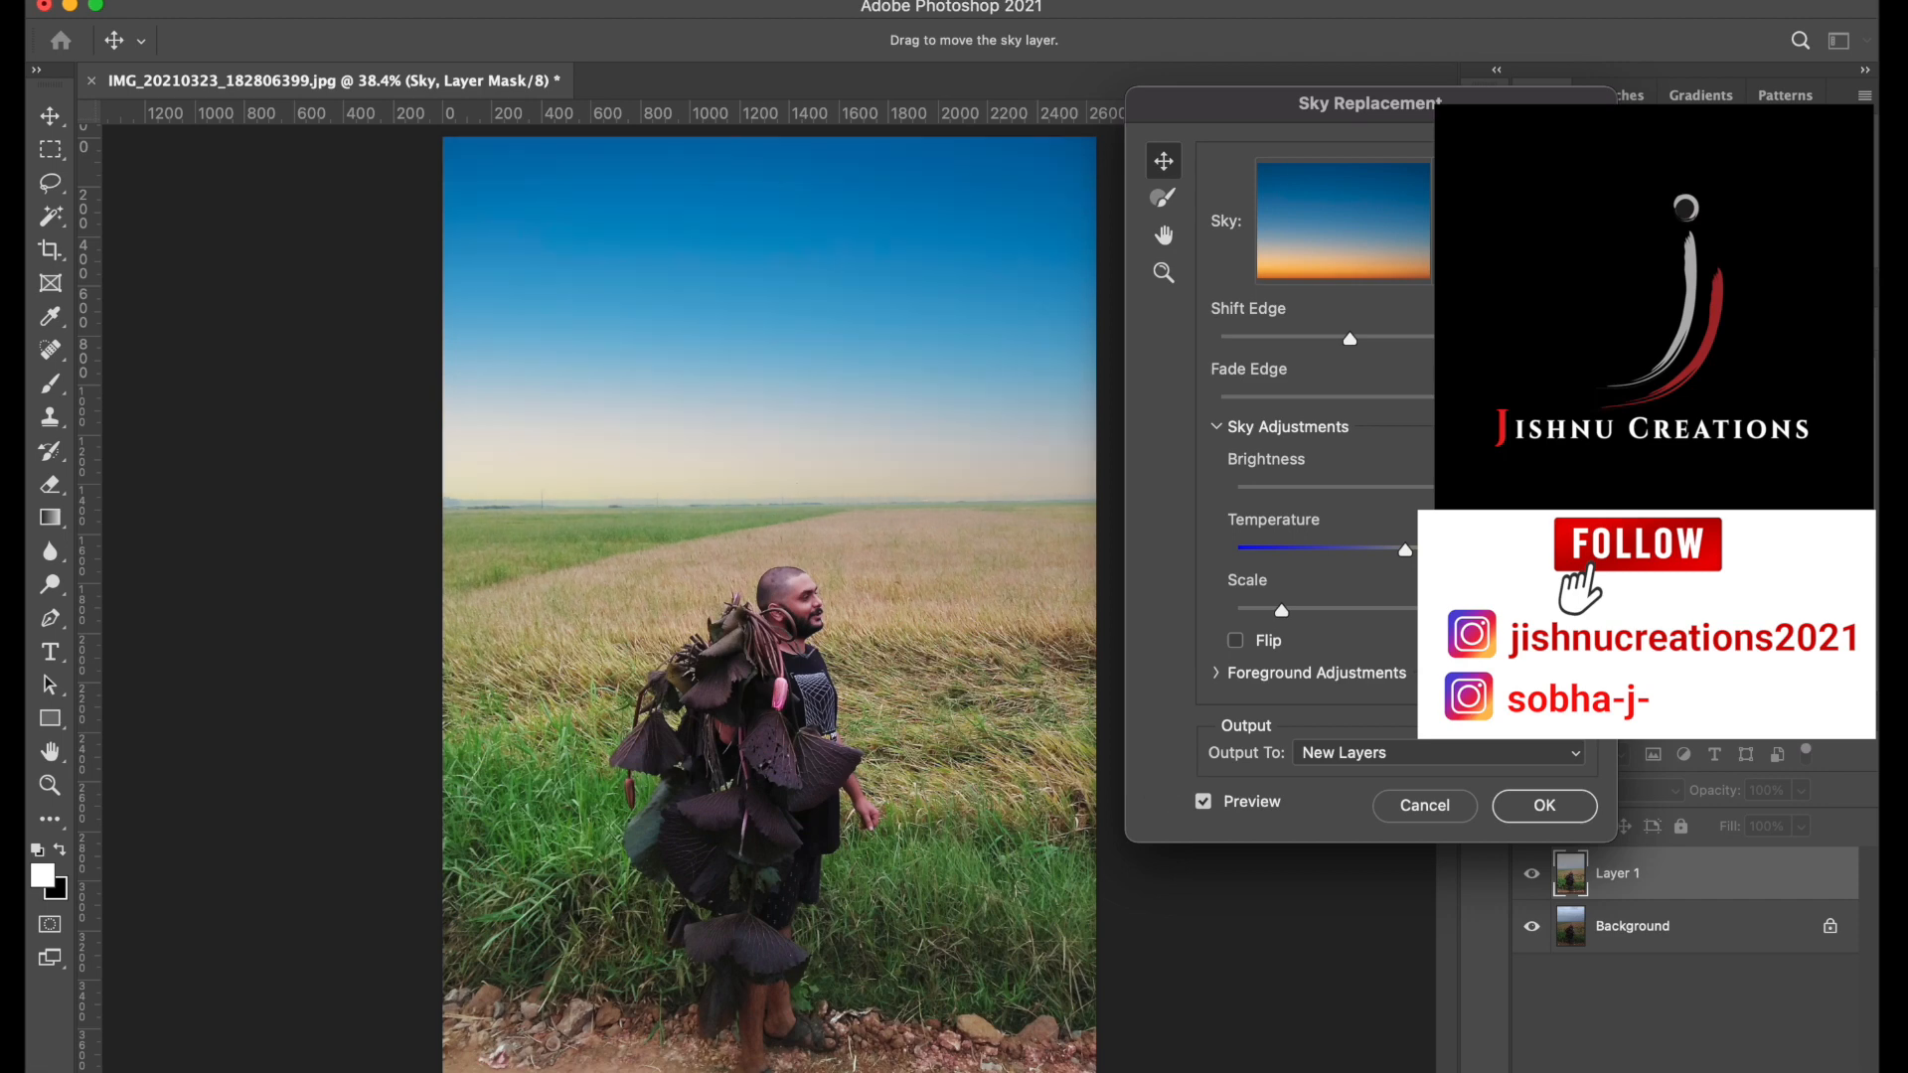
left_click_drag(1406, 550, 1436, 549)
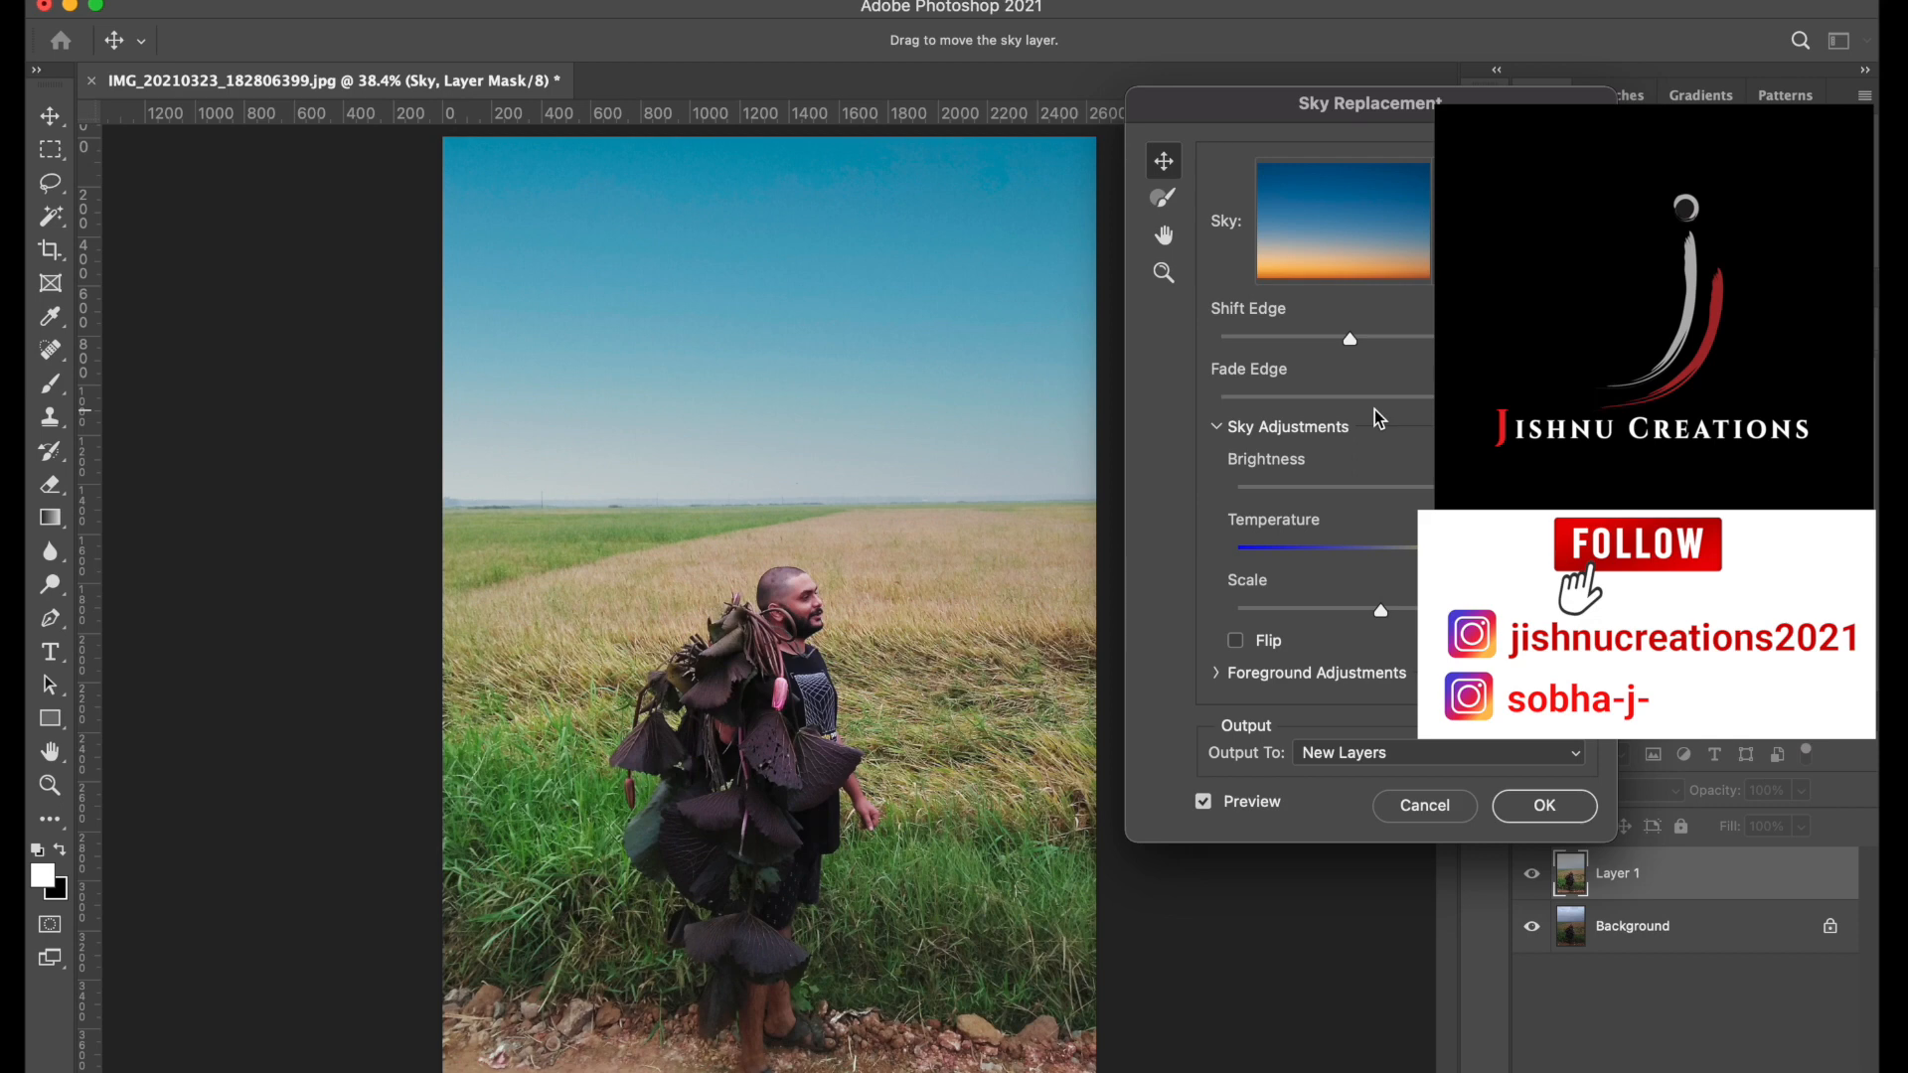
Try the Blue Skies presets with scattered white clouds and with thin streaky clouds as the replacement sky.
left_click(1429, 229)
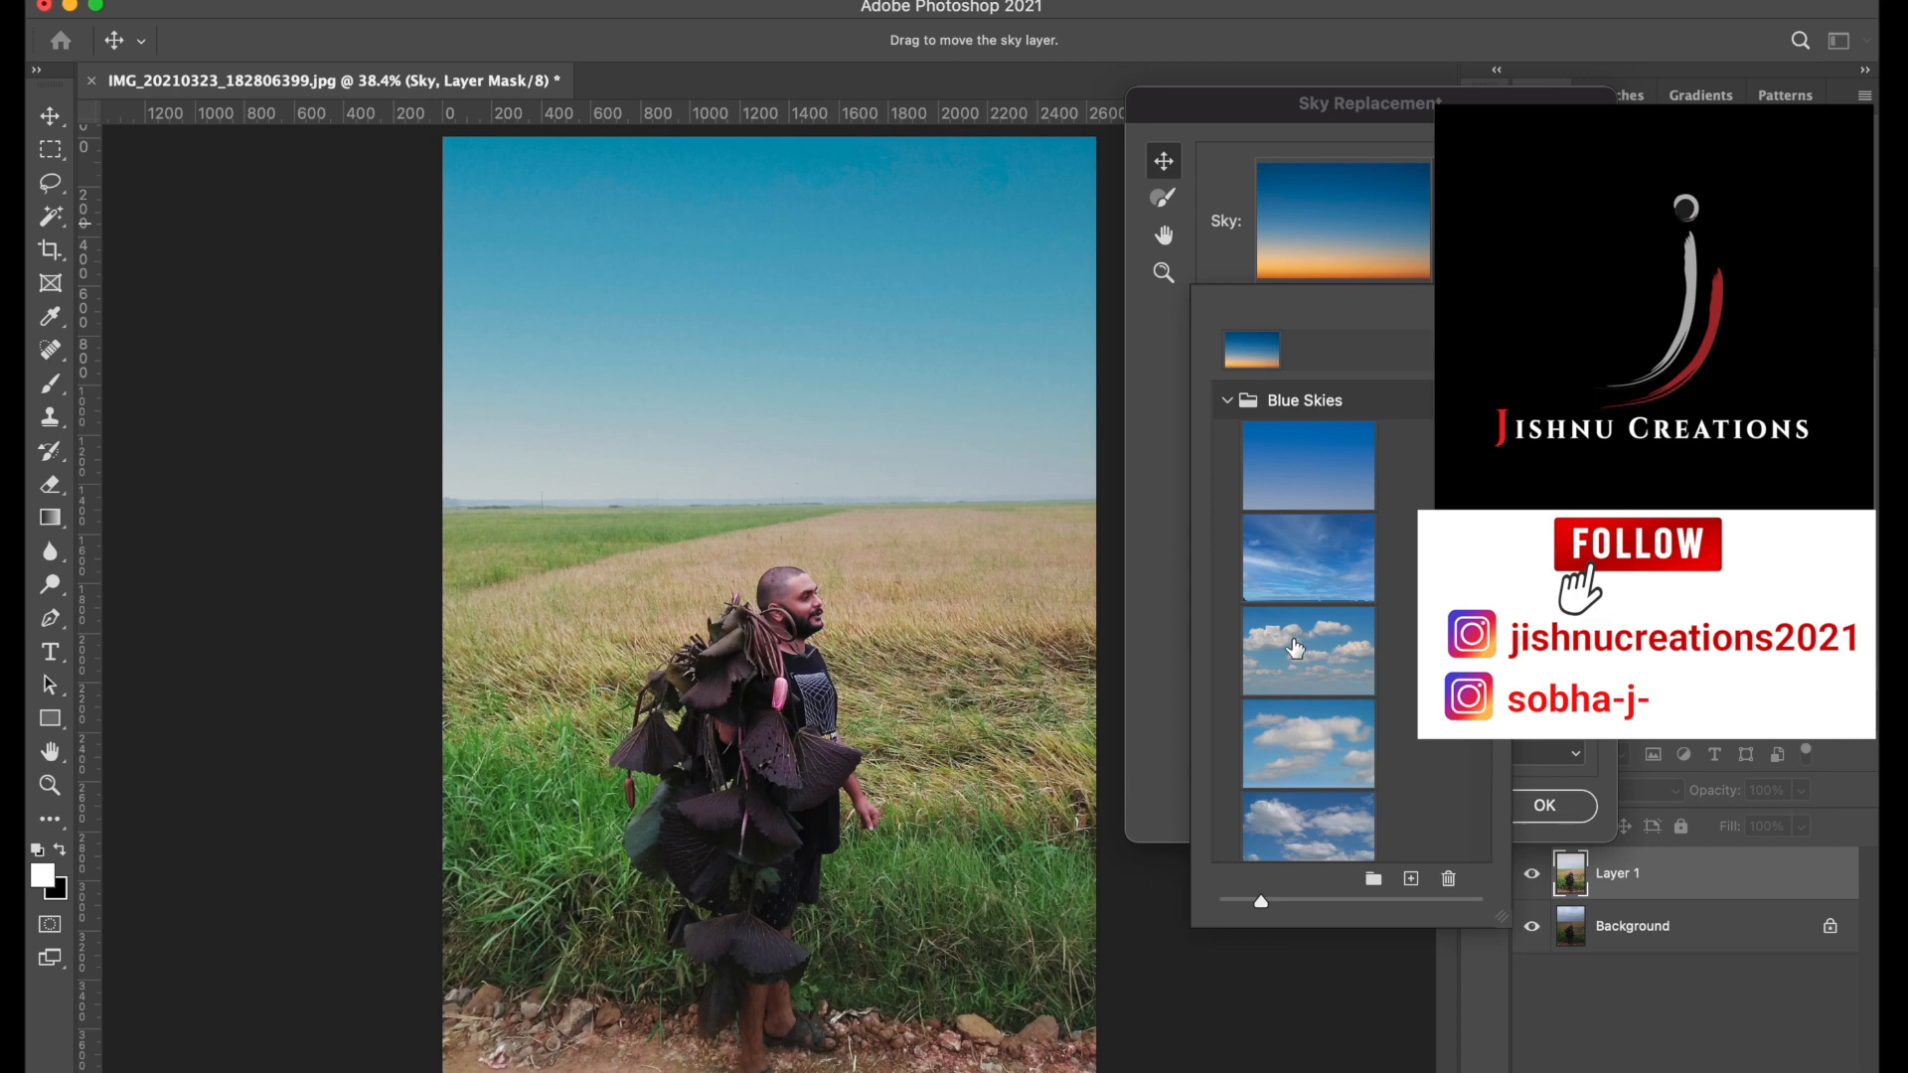
scroll(1297, 745, "down", 1)
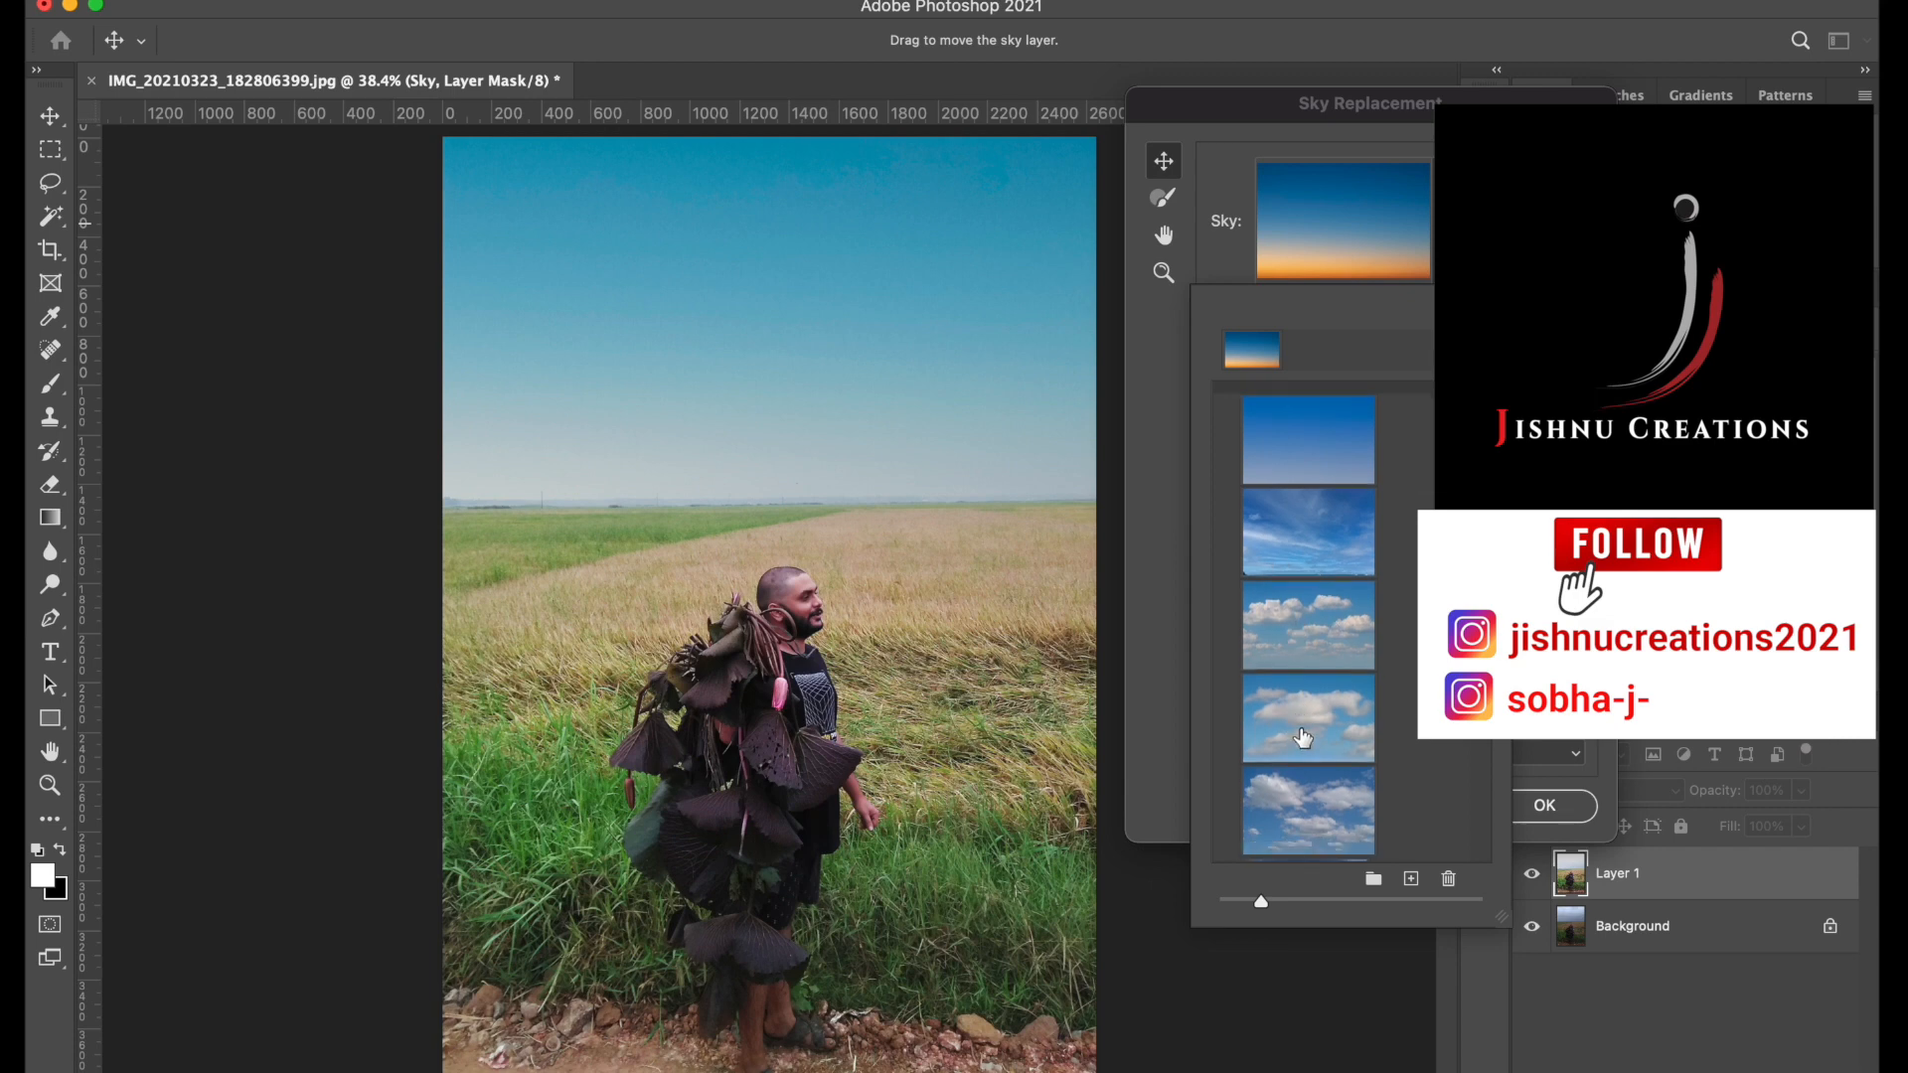
left_click(1286, 817)
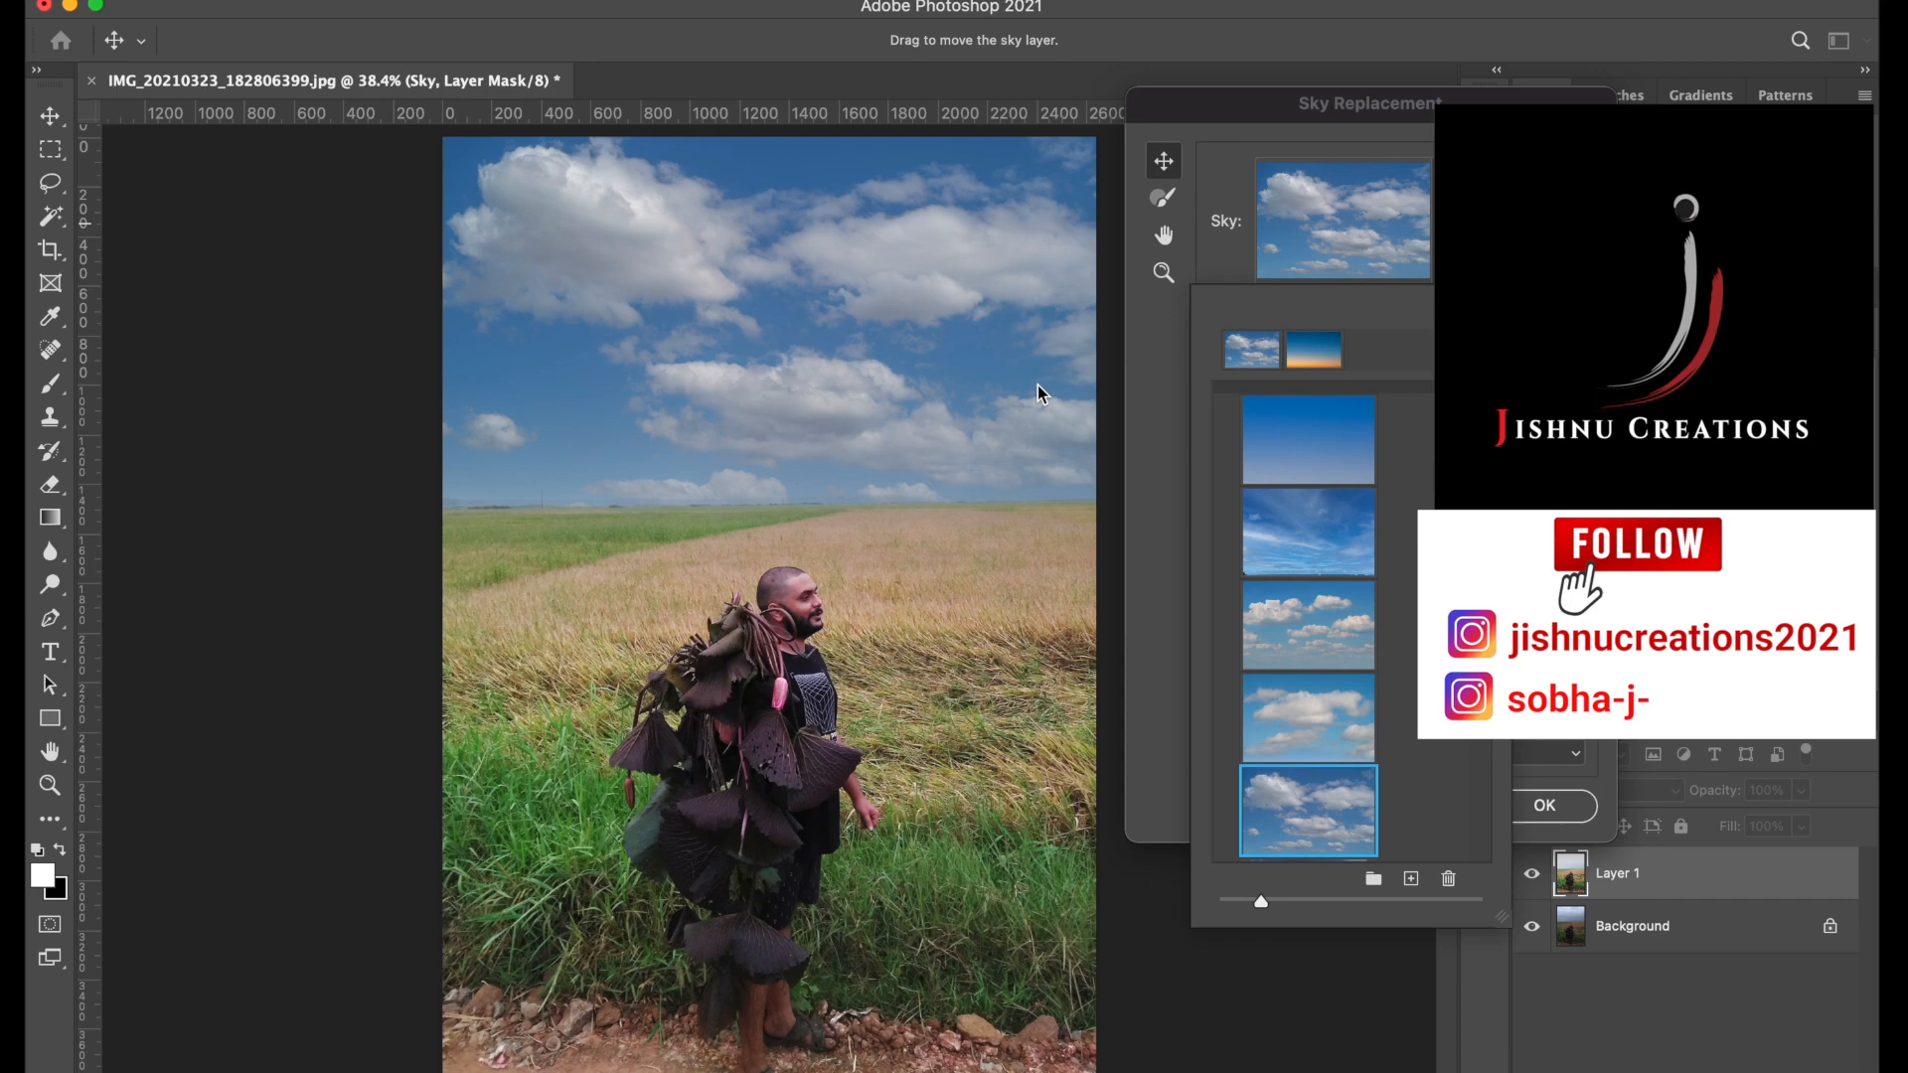
left_click(1274, 549)
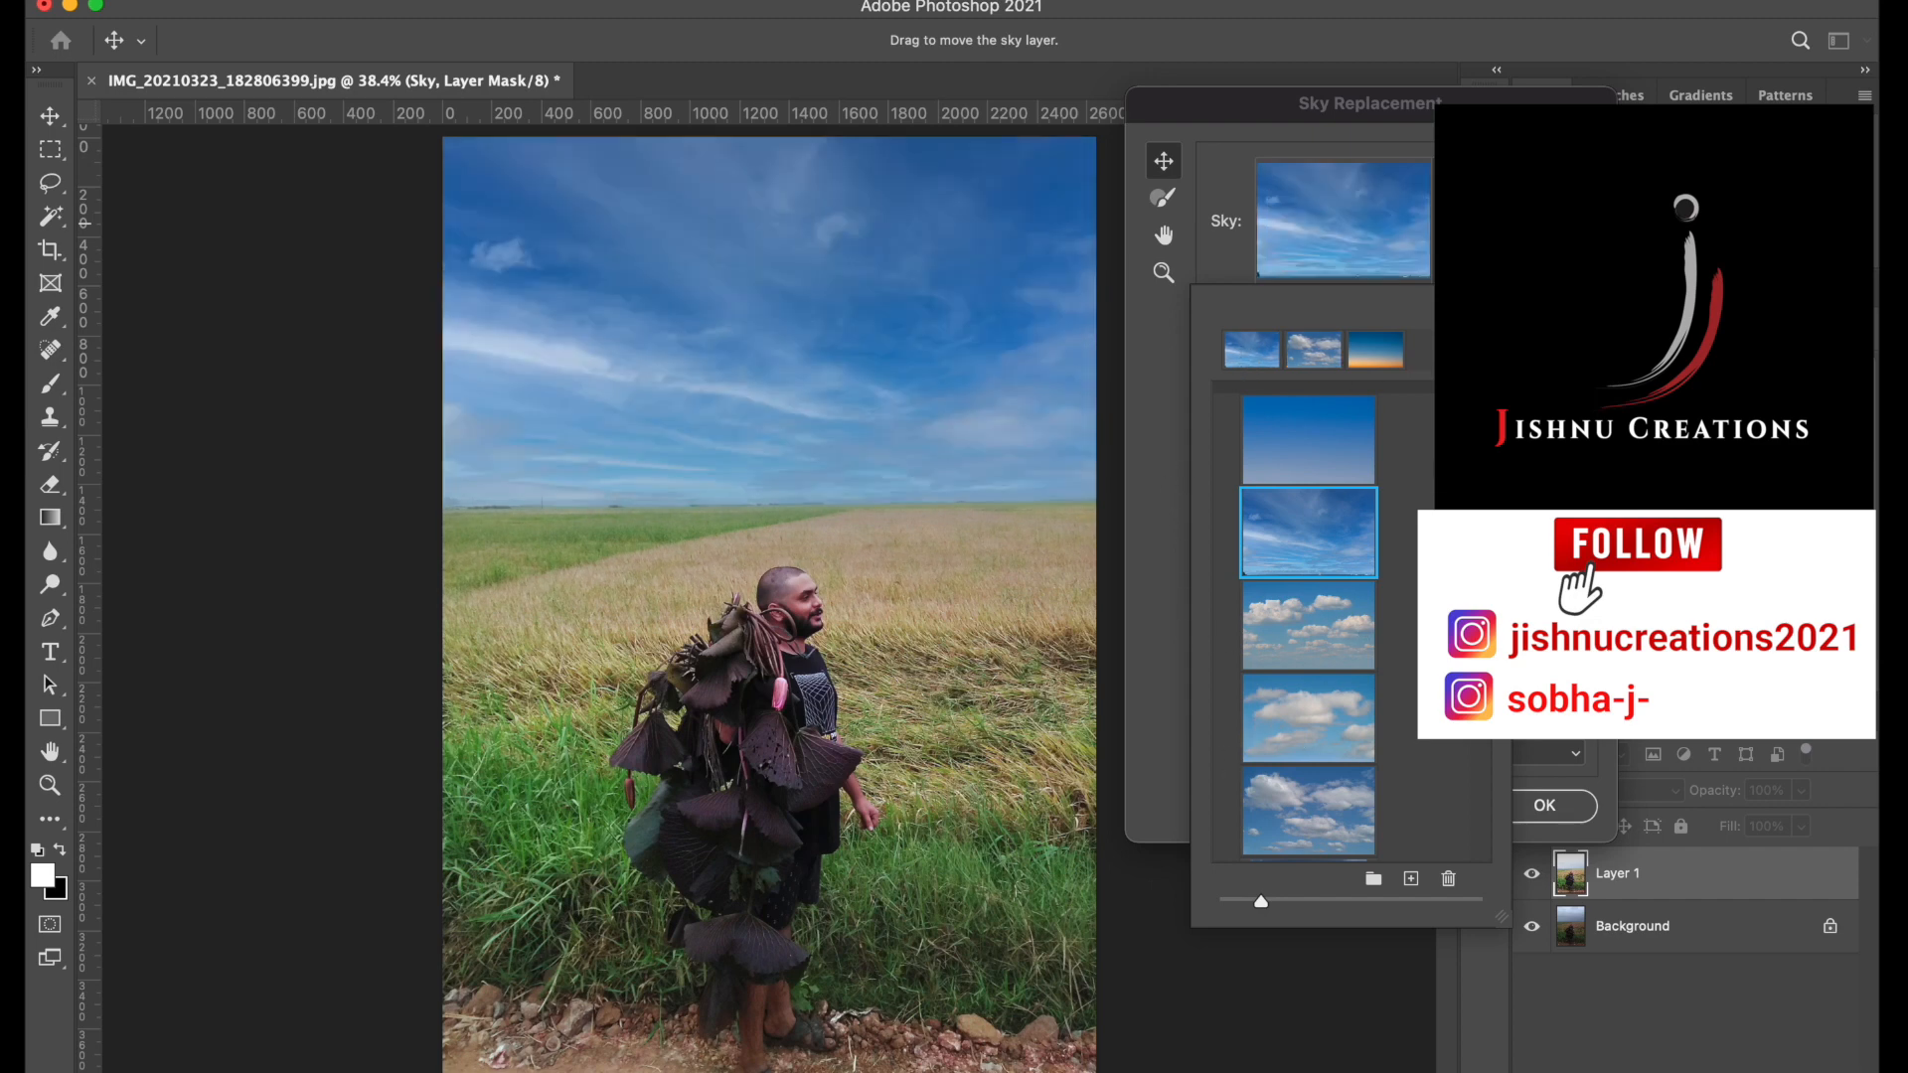
Try the rippled-cloud, dark wispy-cloud and deep blue swirling-cloud presets as the replacement sky.
scroll(1321, 700, "down", 5)
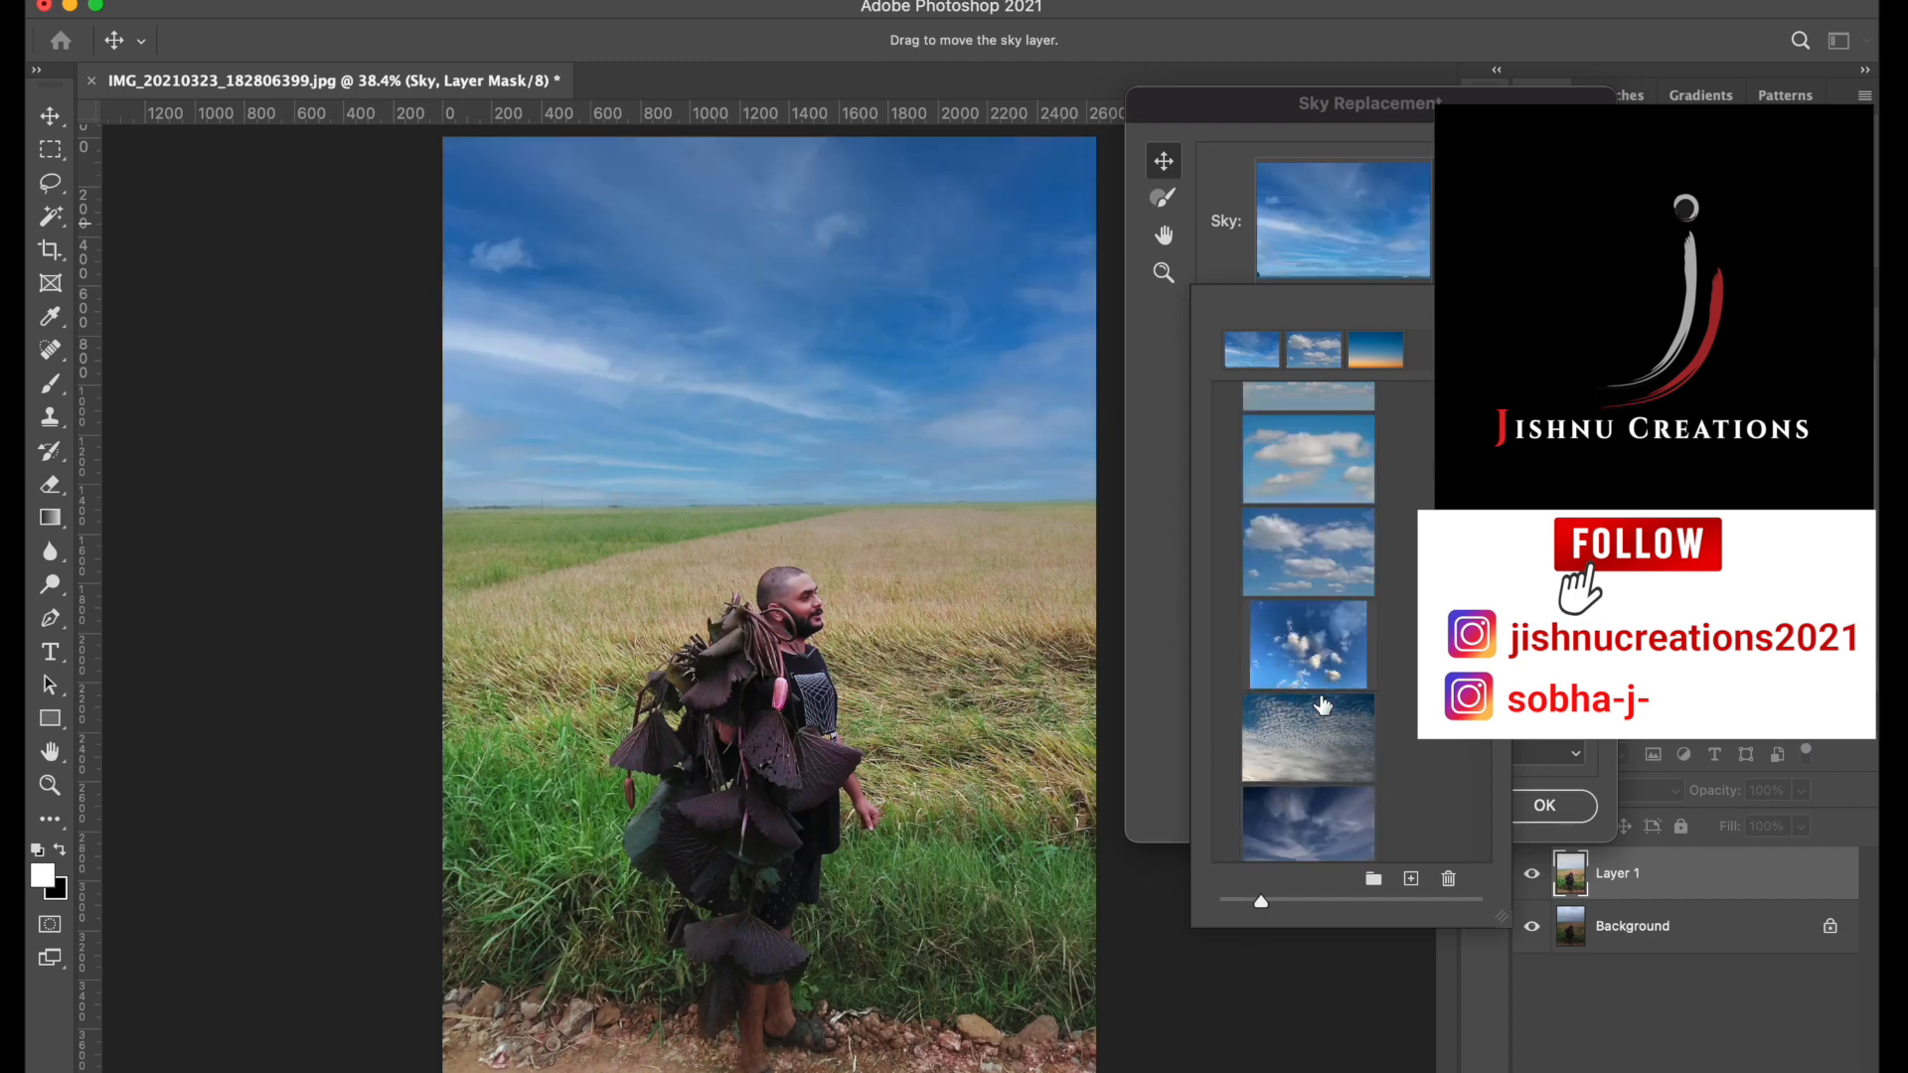
scroll(1327, 766, "down", 1)
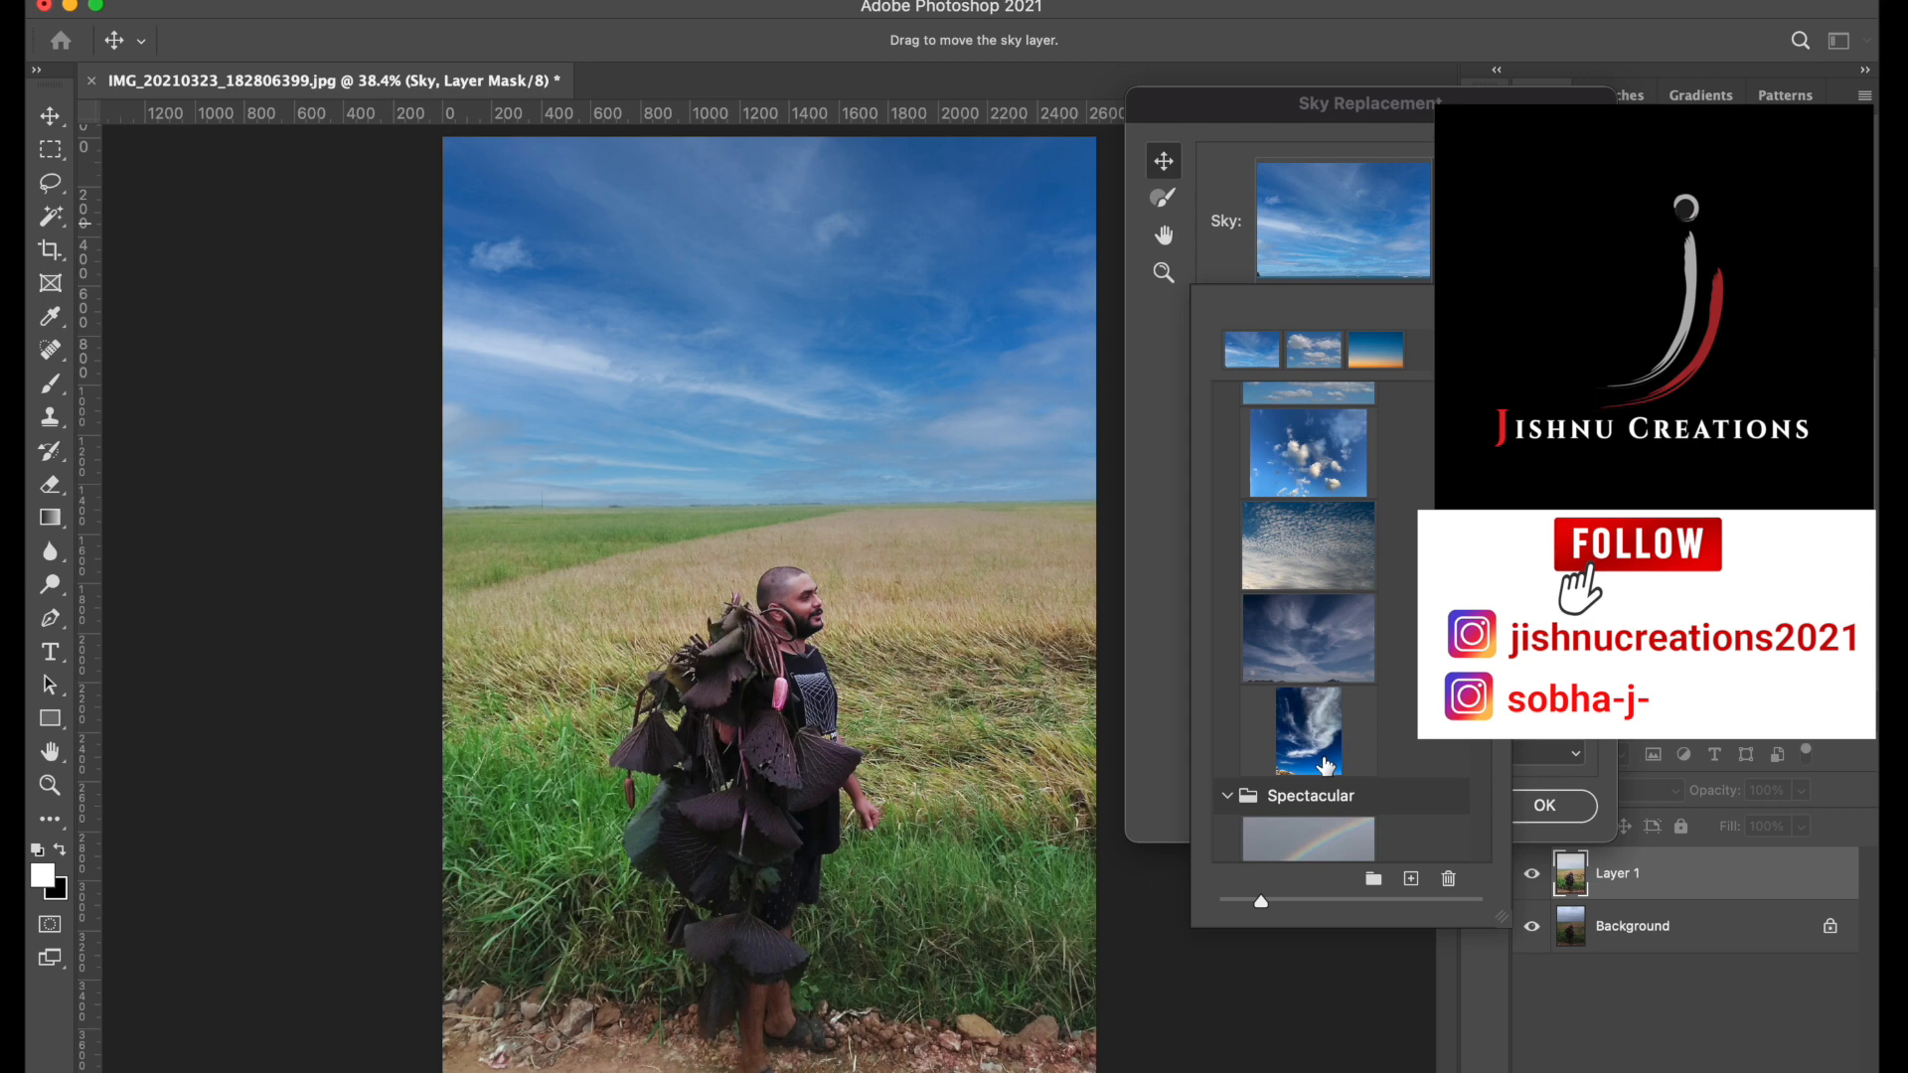
left_click(1297, 572)
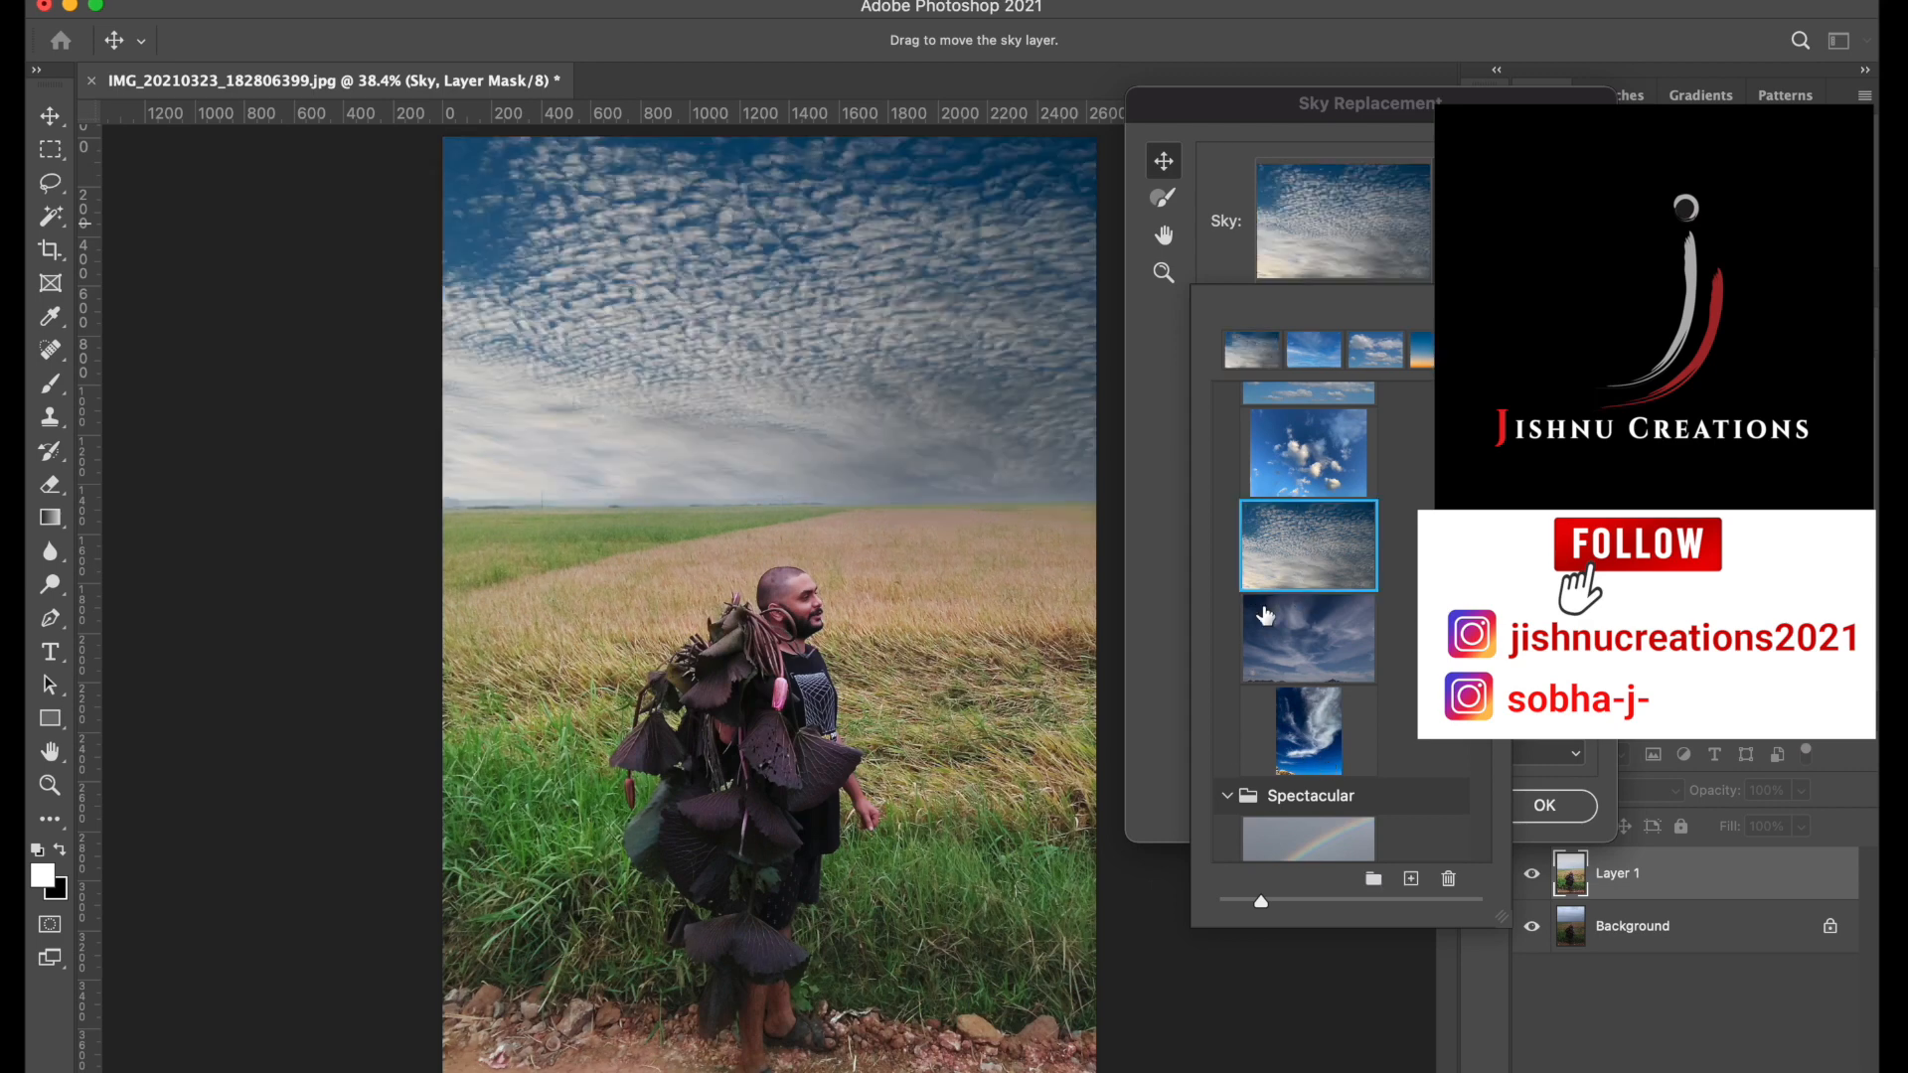
left_click(1288, 667)
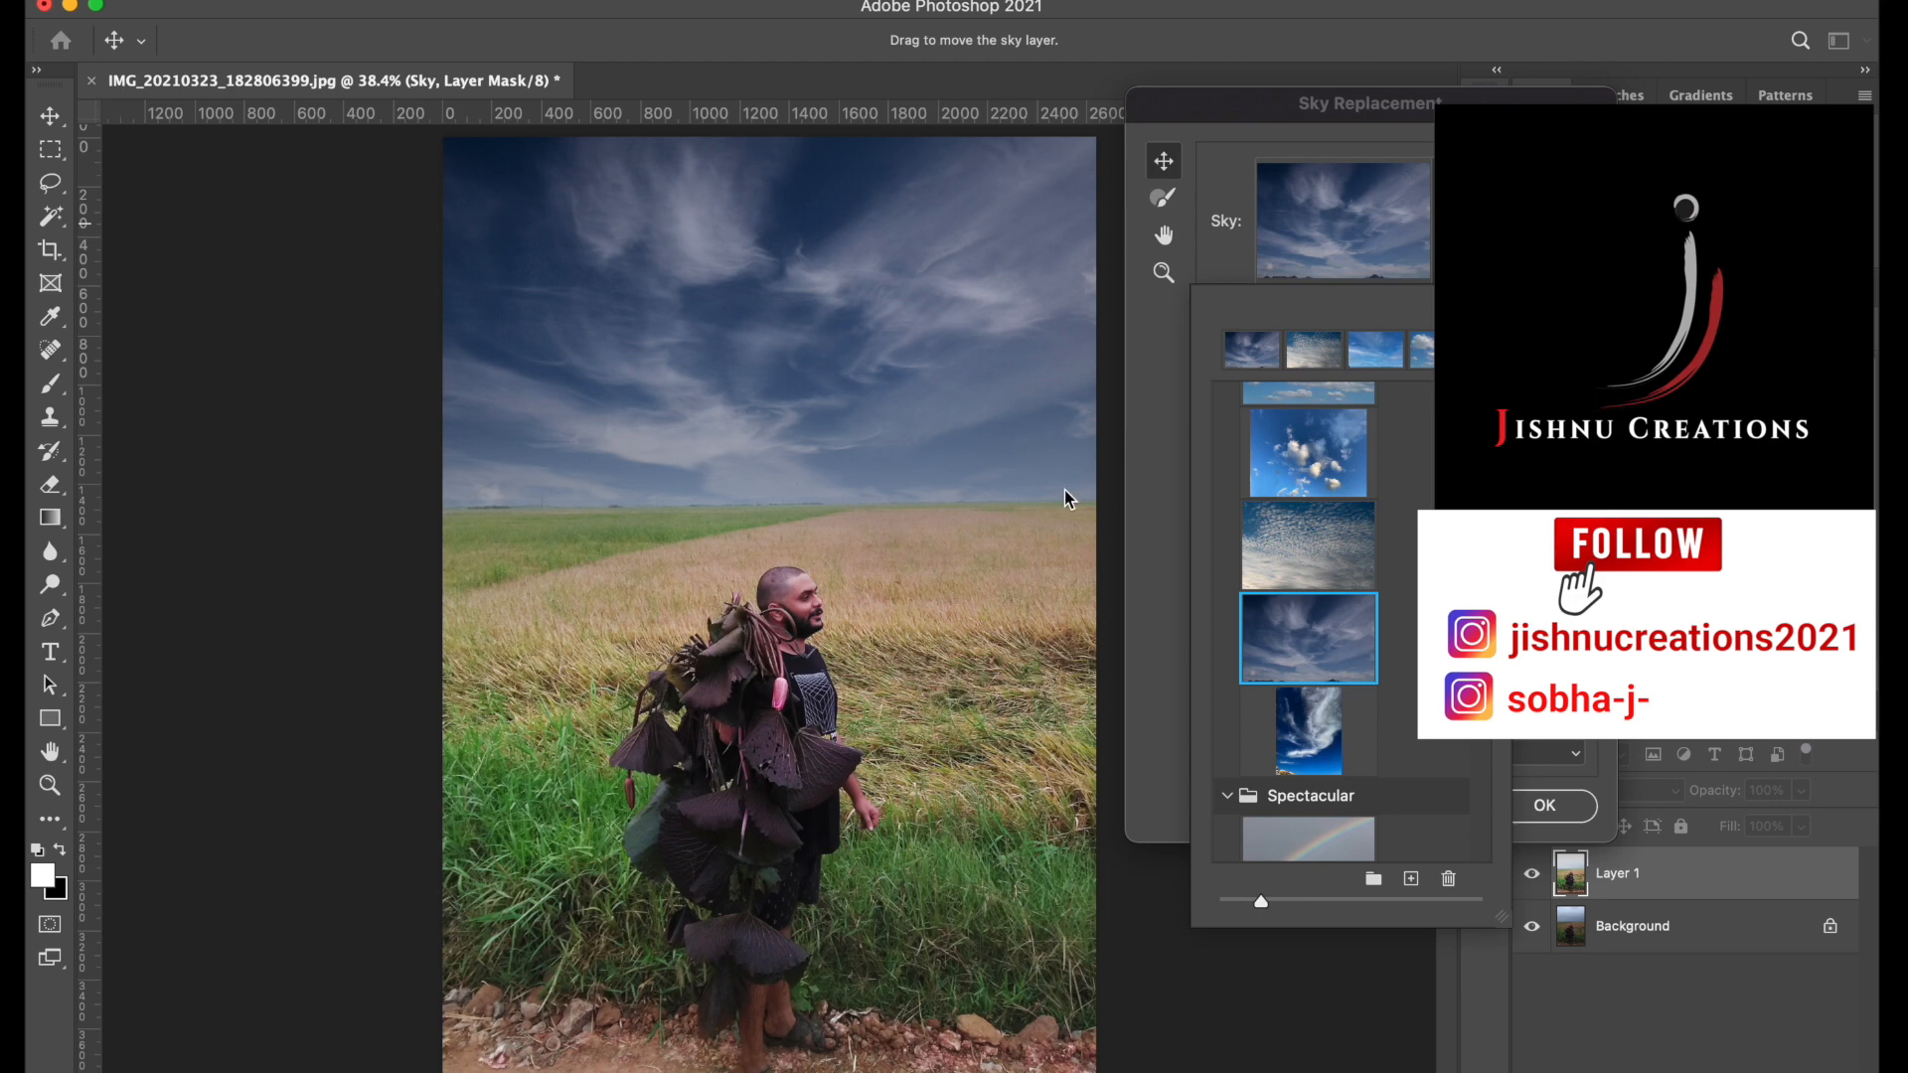
left_click(1293, 730)
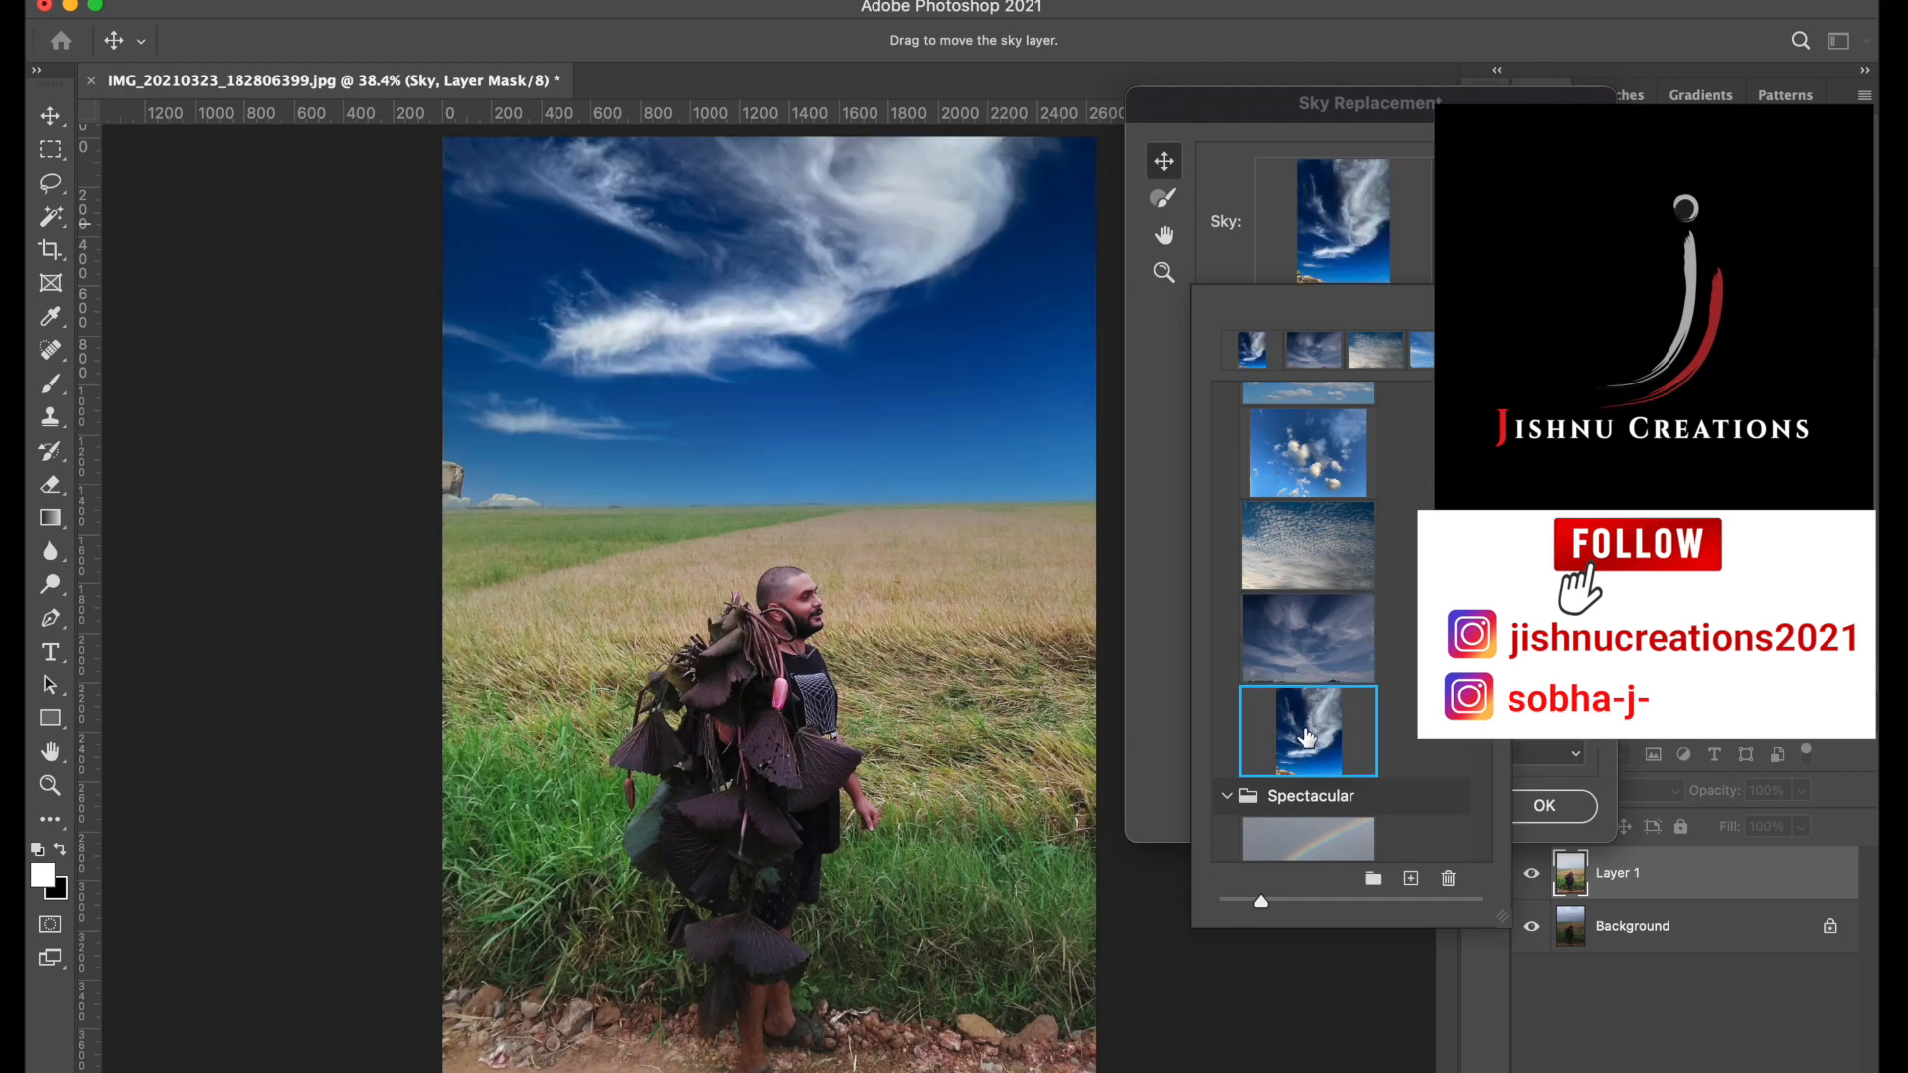
Compare the orange and pink sunset skies in the Spectacular group and select the dark red sunset with glowing central clouds.
scroll(1307, 735, "down", 5)
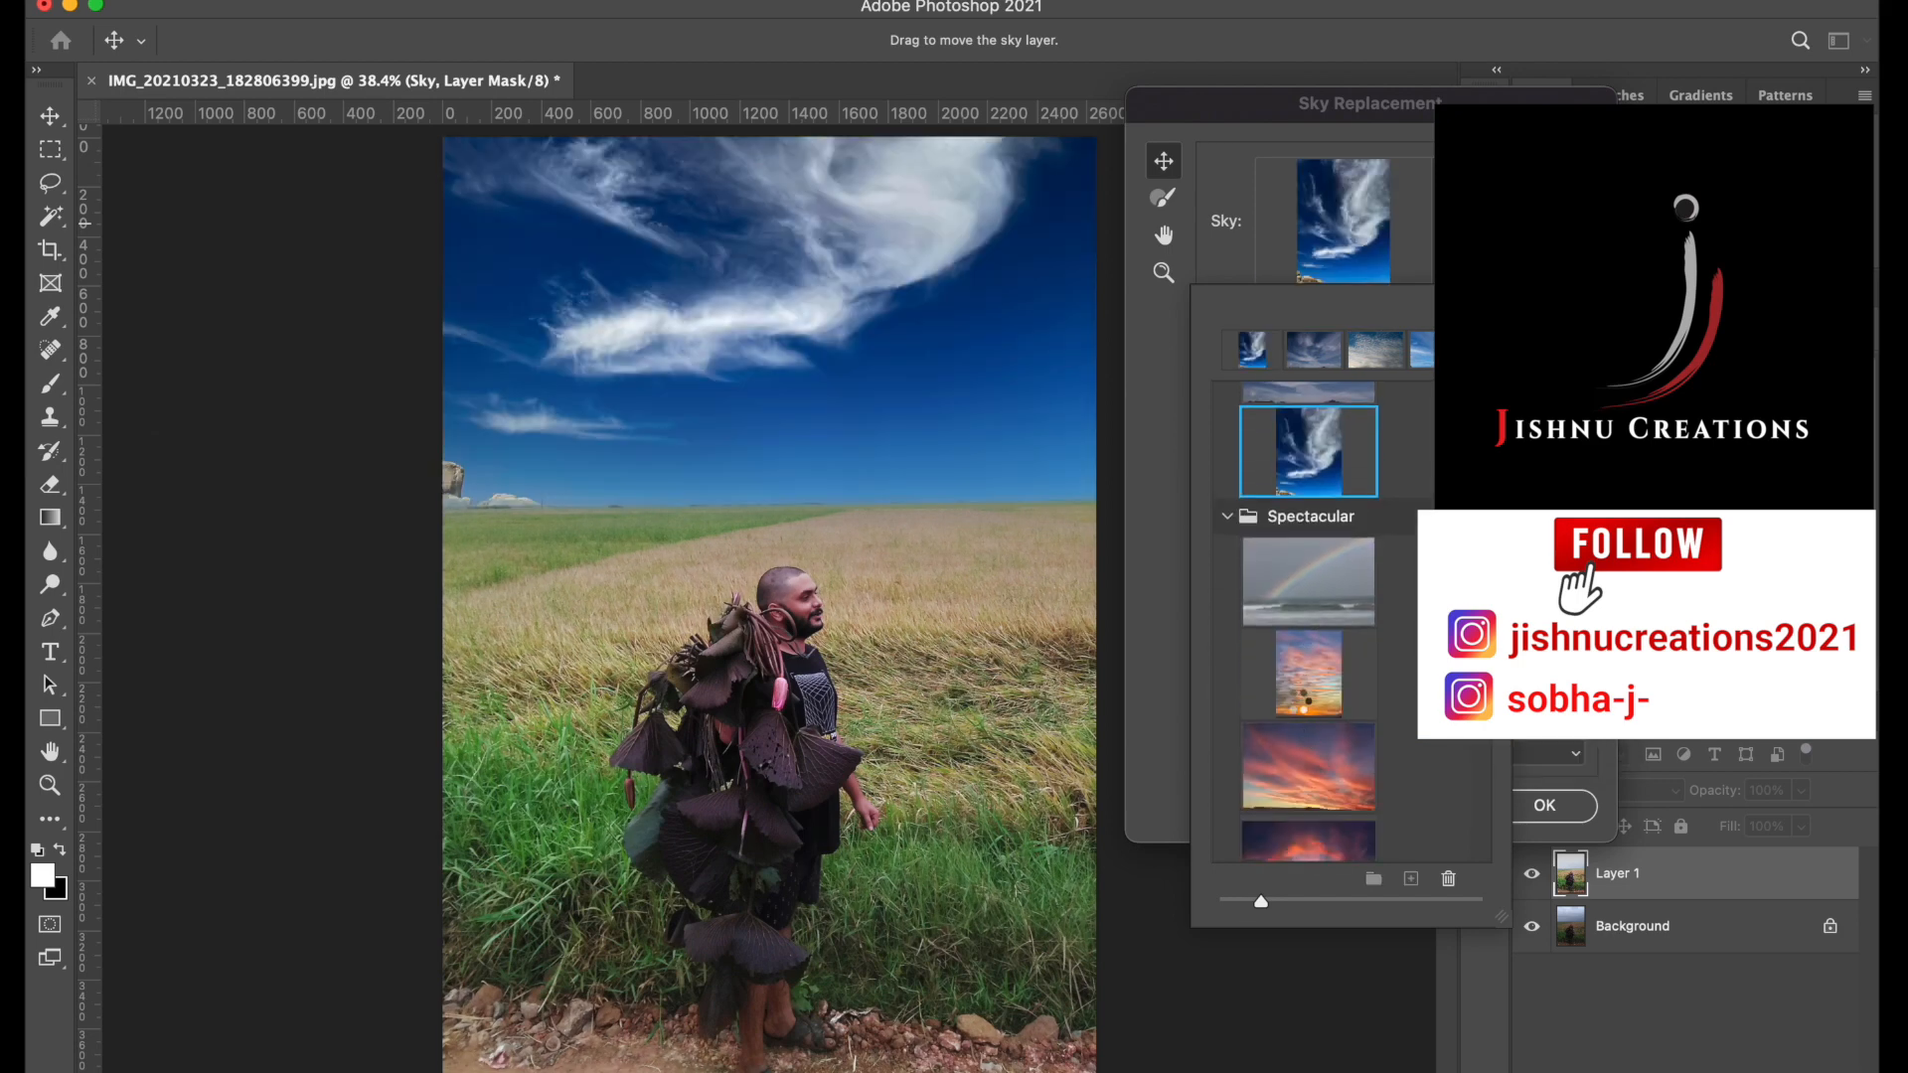
left_click(1304, 686)
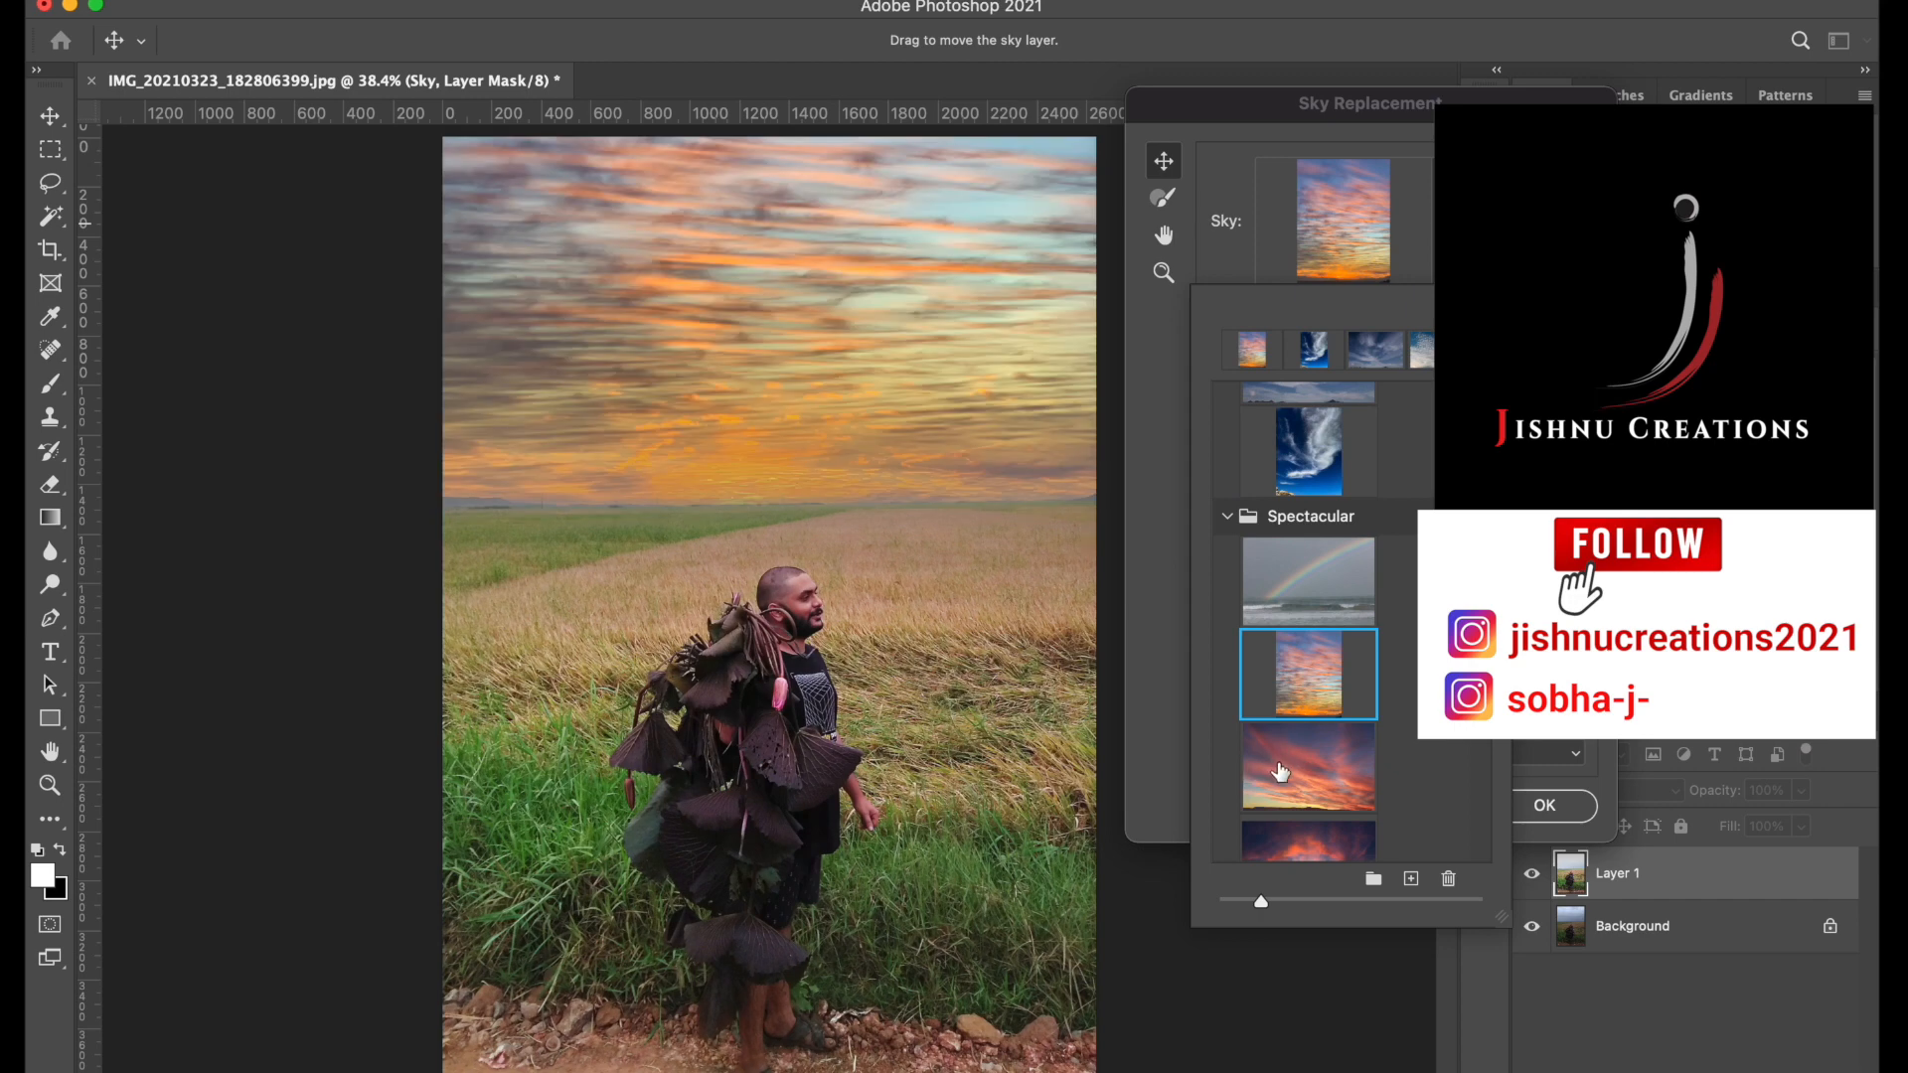
left_click(1277, 763)
scroll(1282, 765, "down", 3)
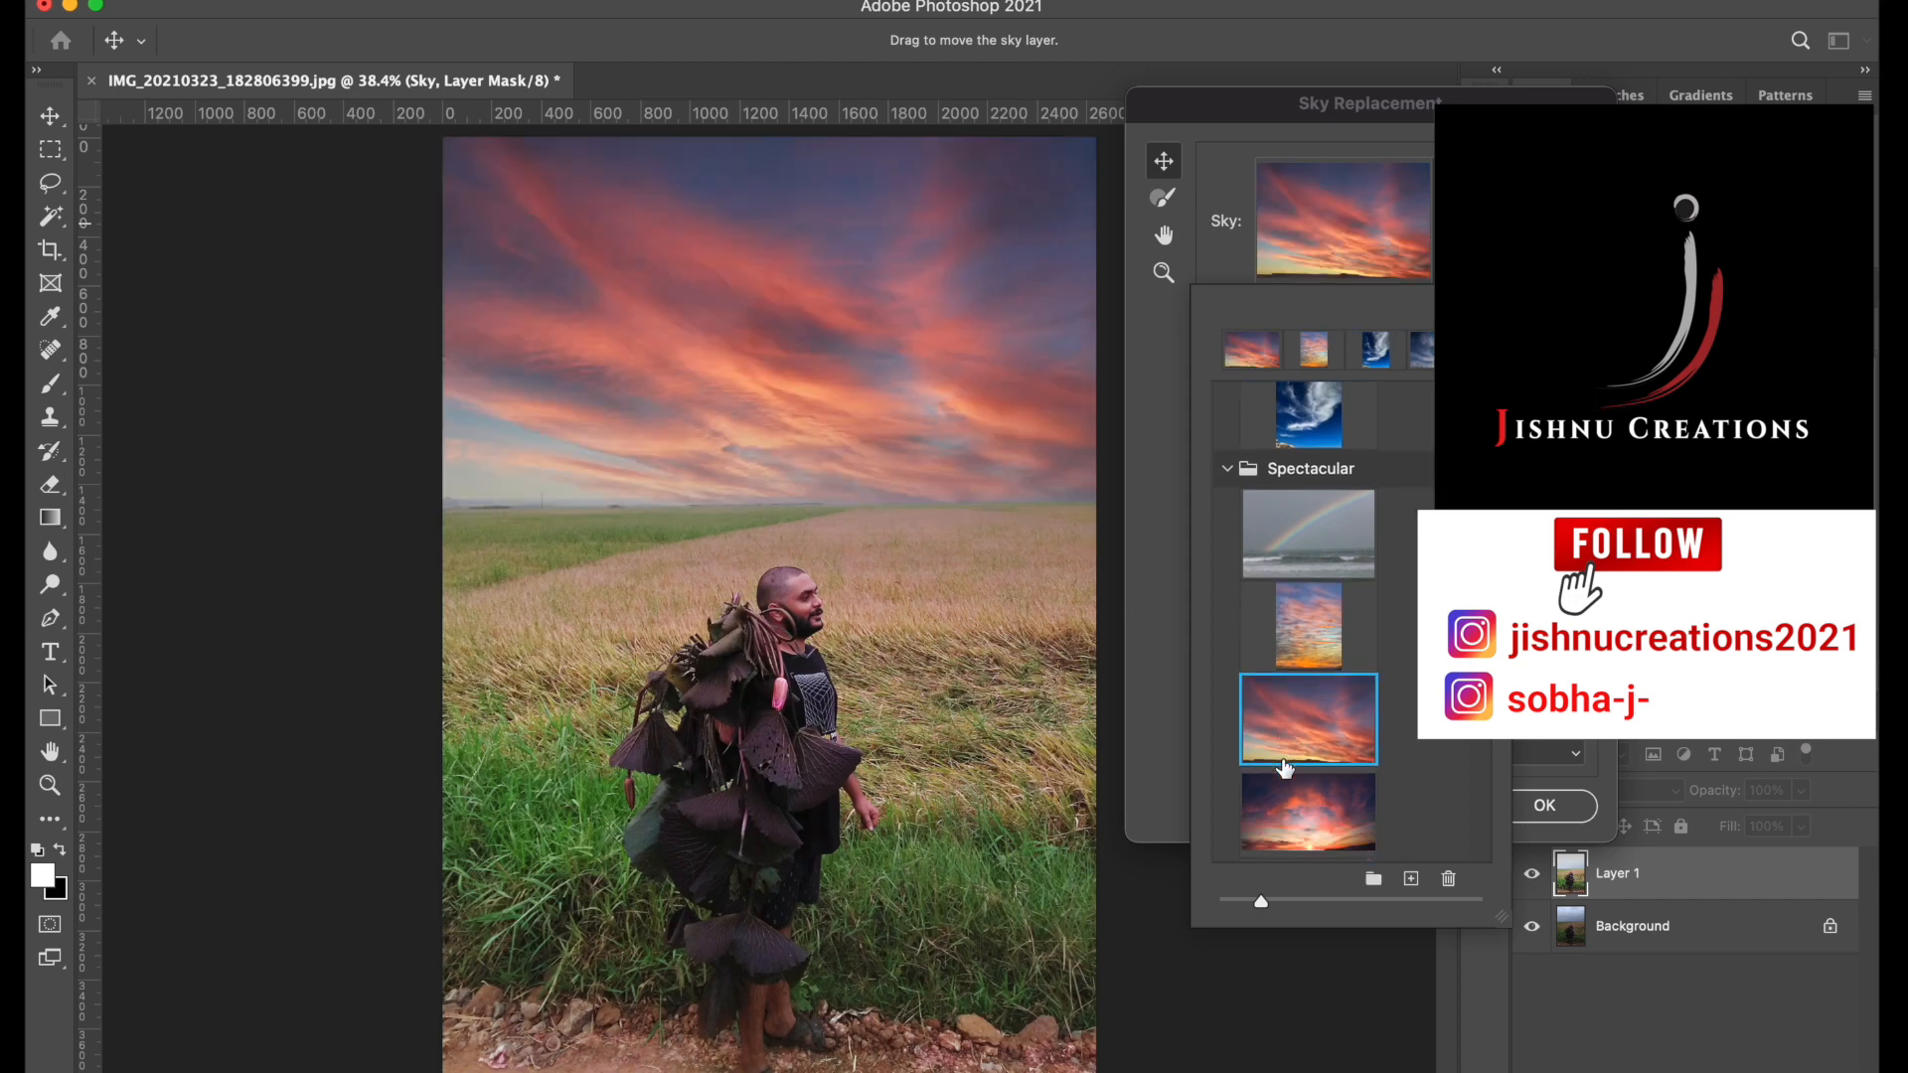
left_click(1304, 626)
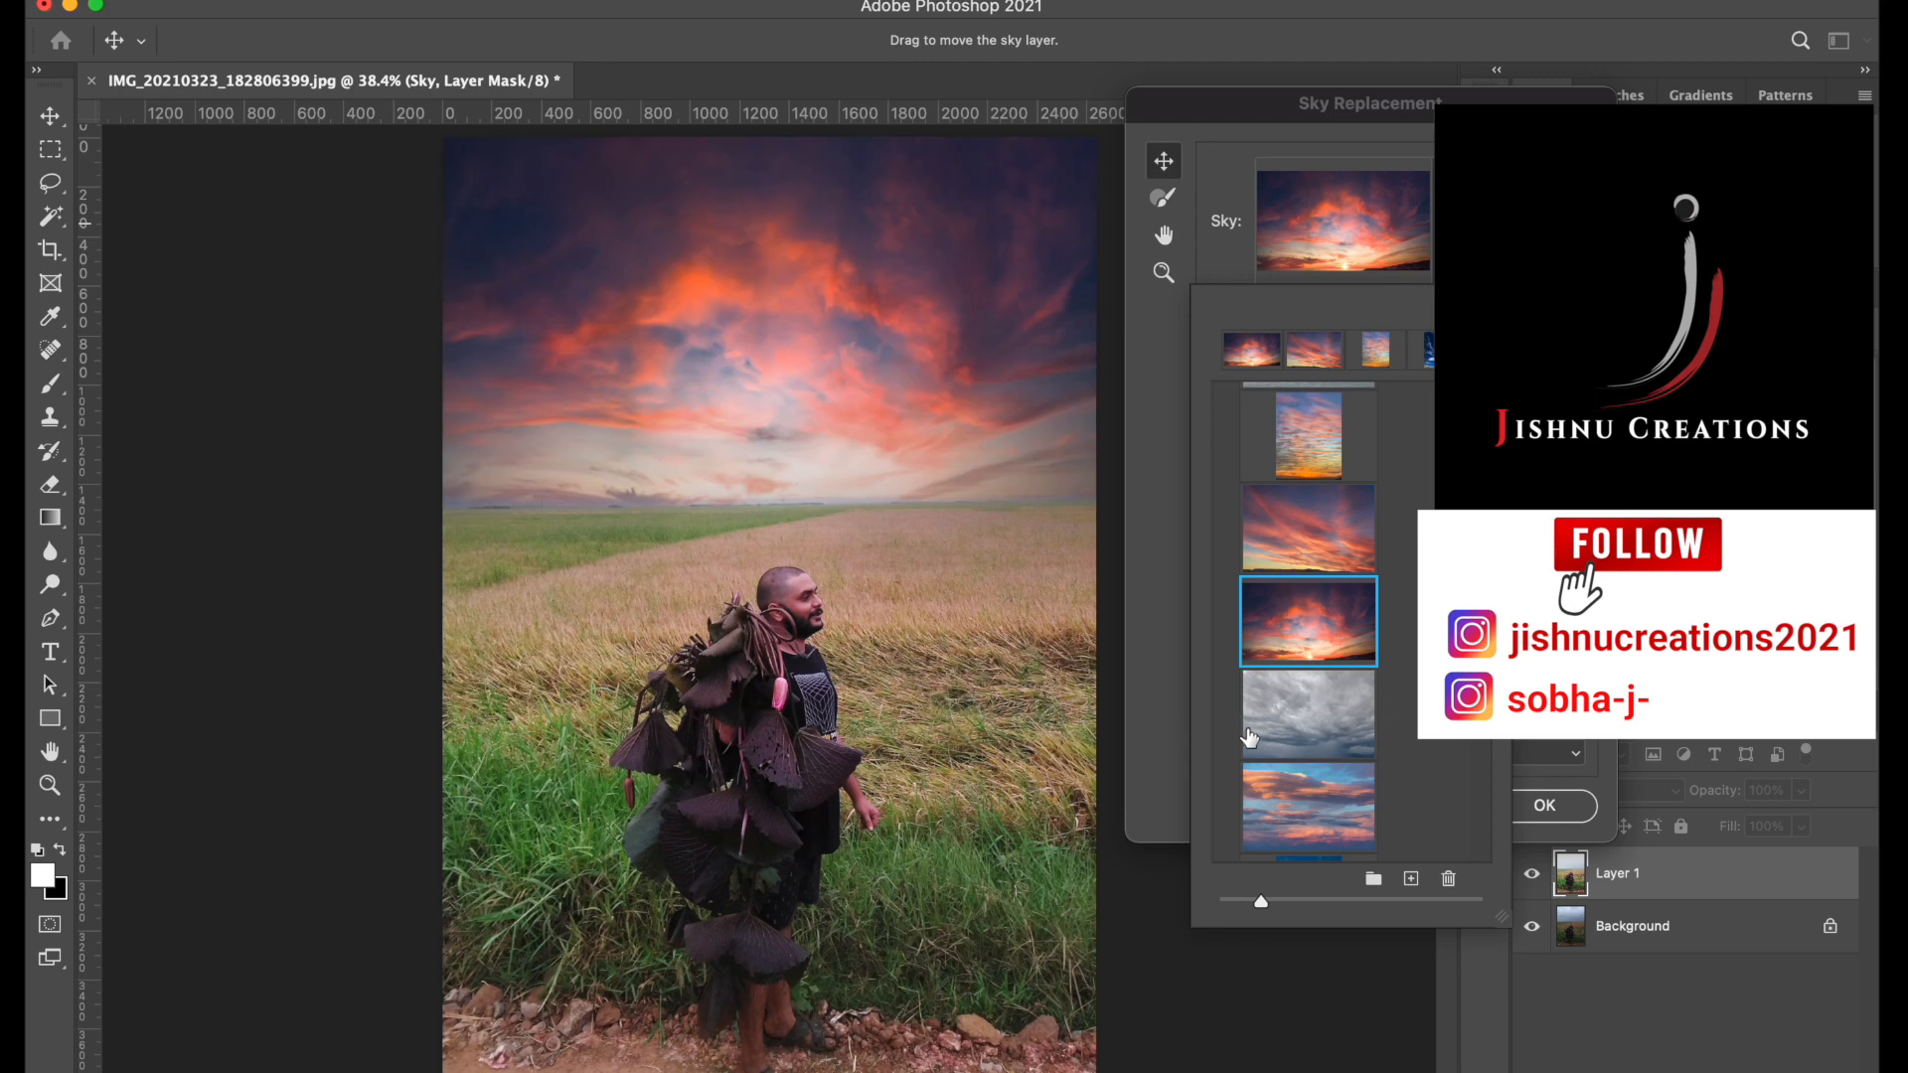
Try the dark storm-cloud, blue sky with golden clouds and orange-pink banded cloud presets of the Spectacular group as the replacement sky.
scroll(1339, 752, "down", 4)
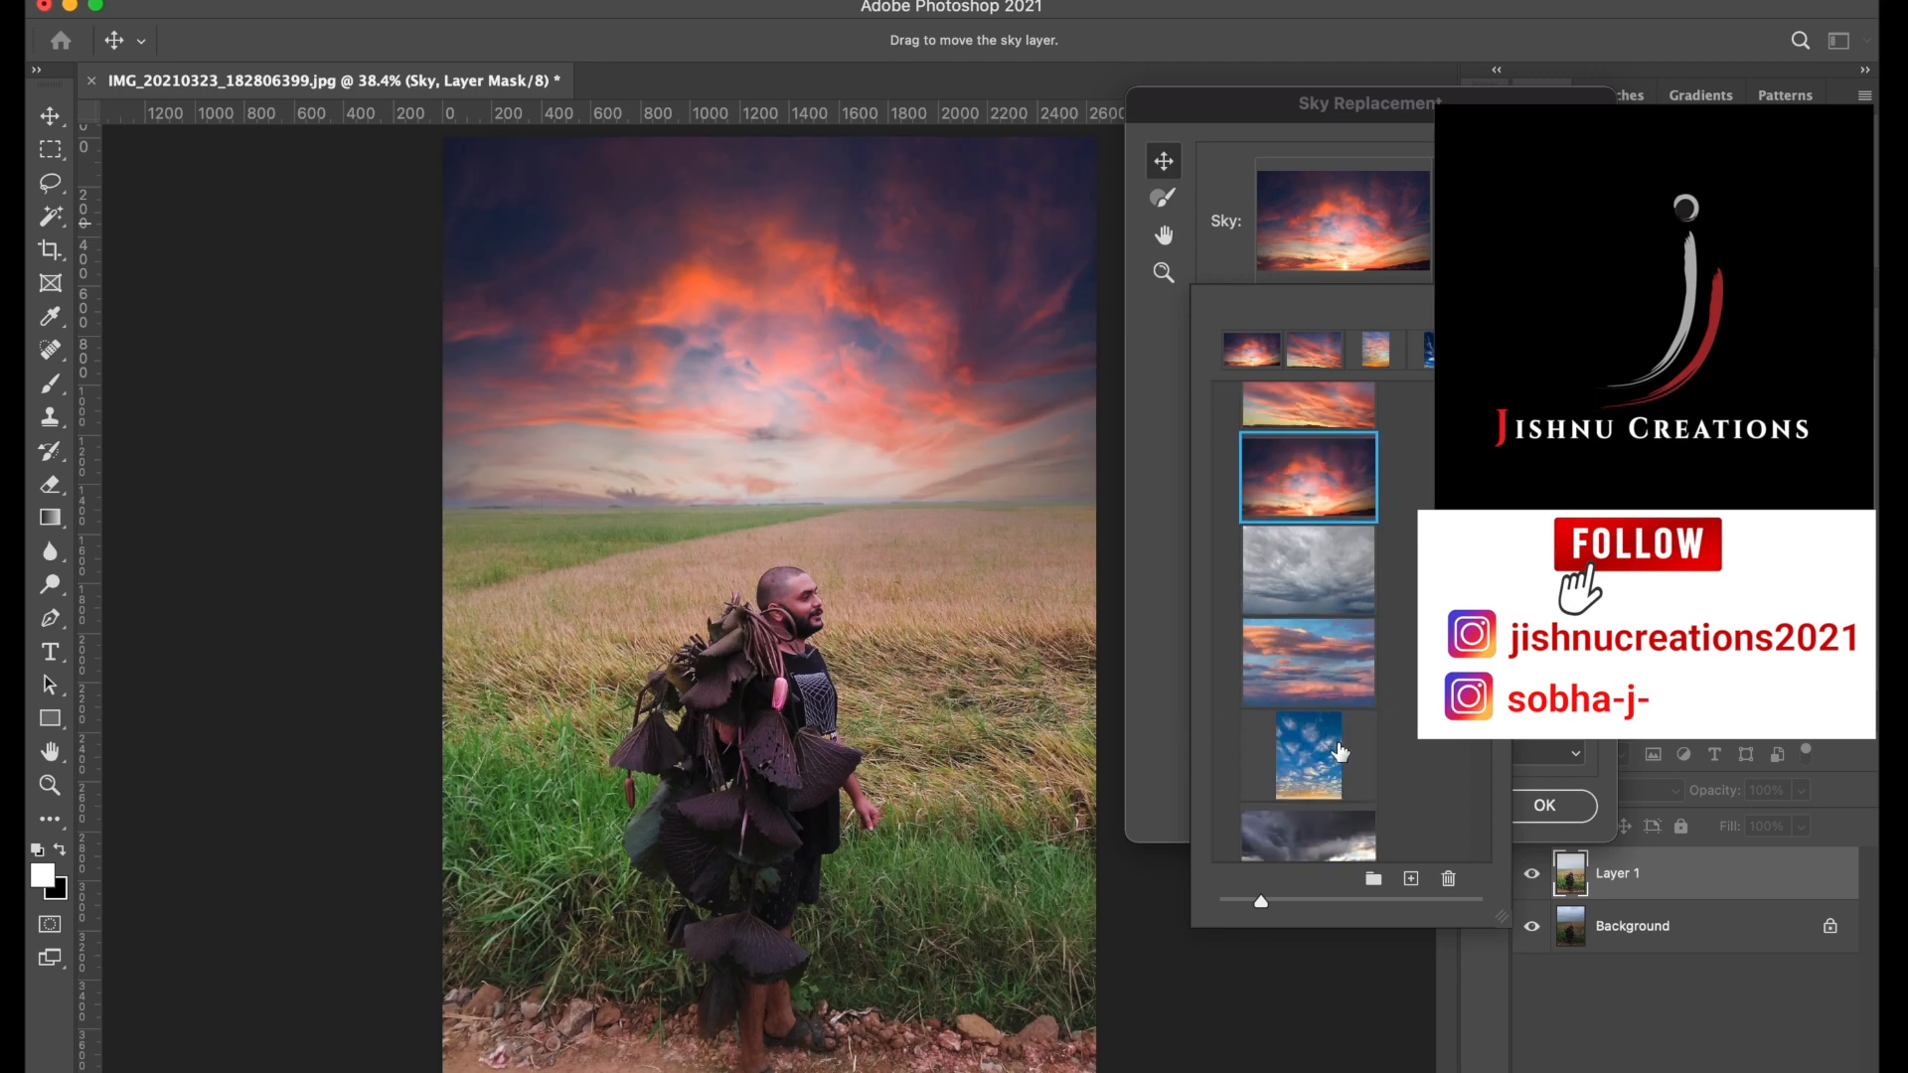
scroll(1339, 753, "down", 1)
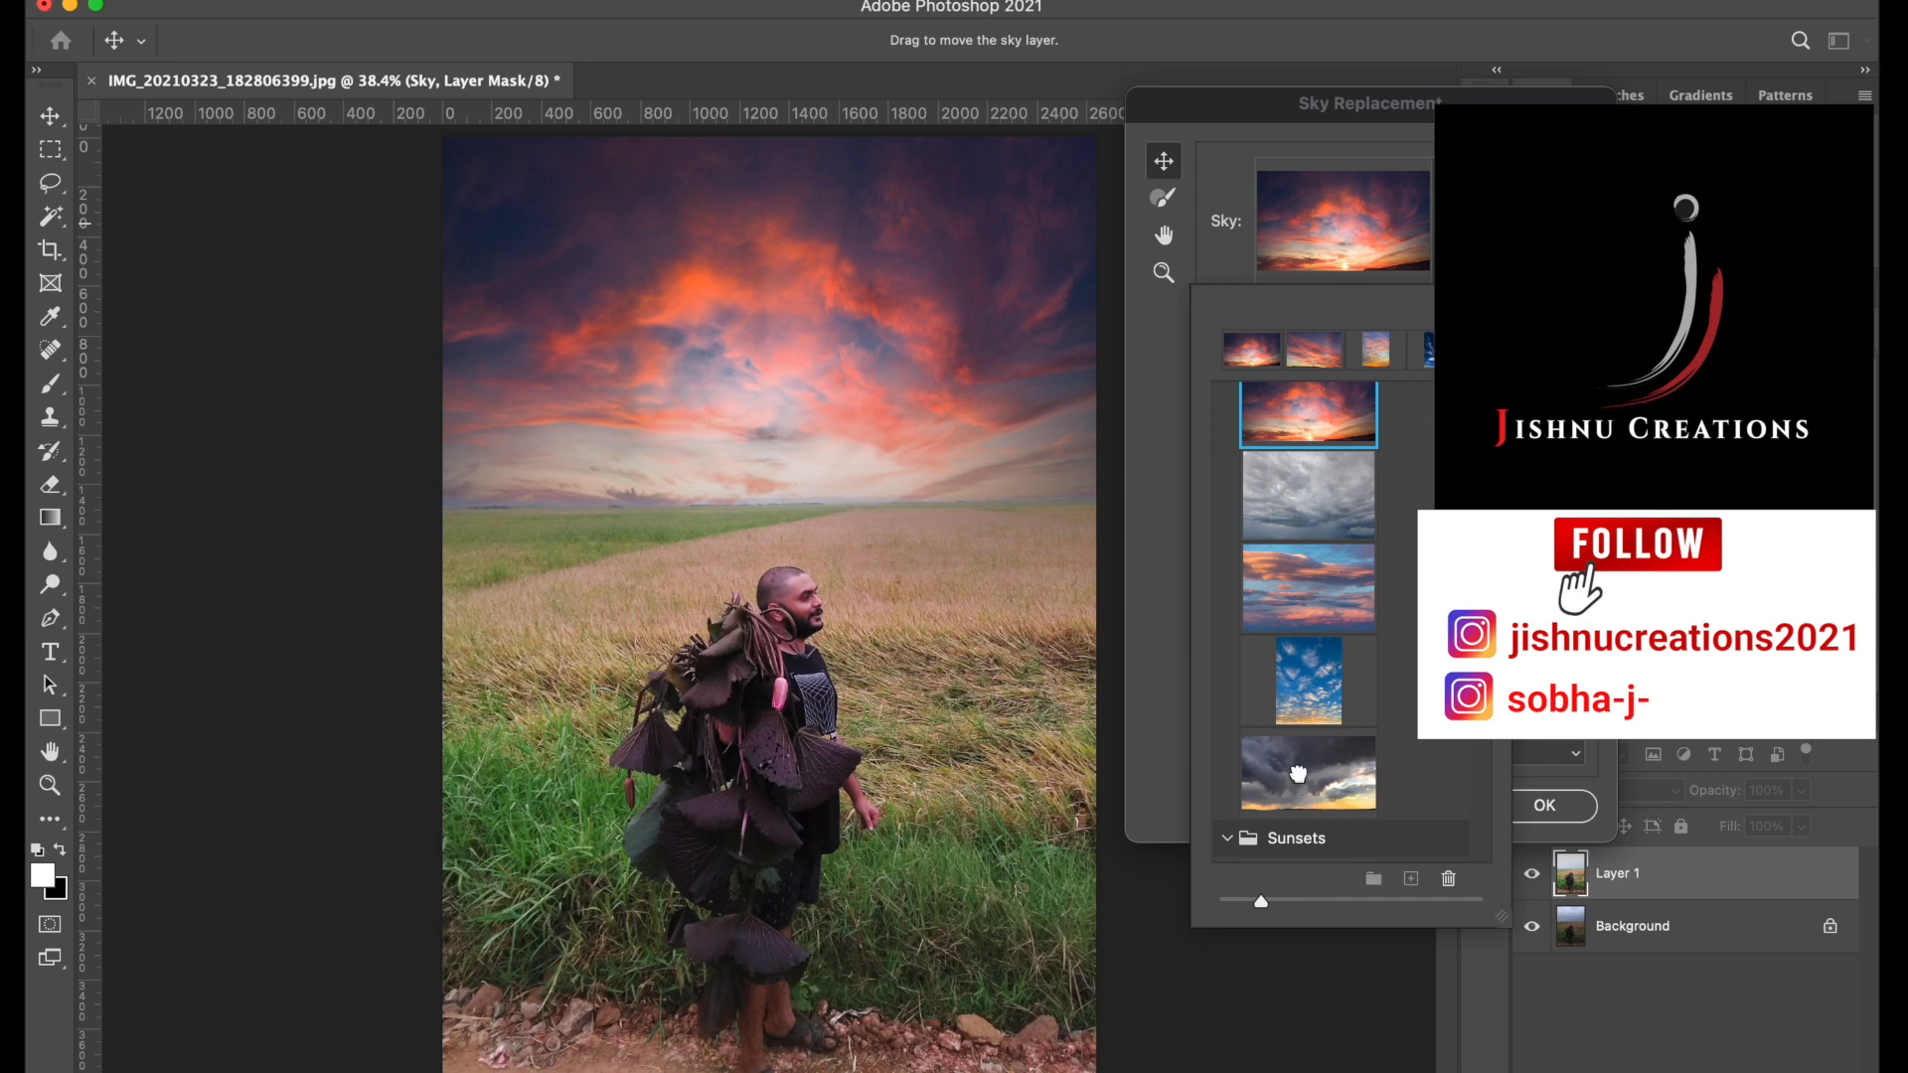
left_click(1306, 782)
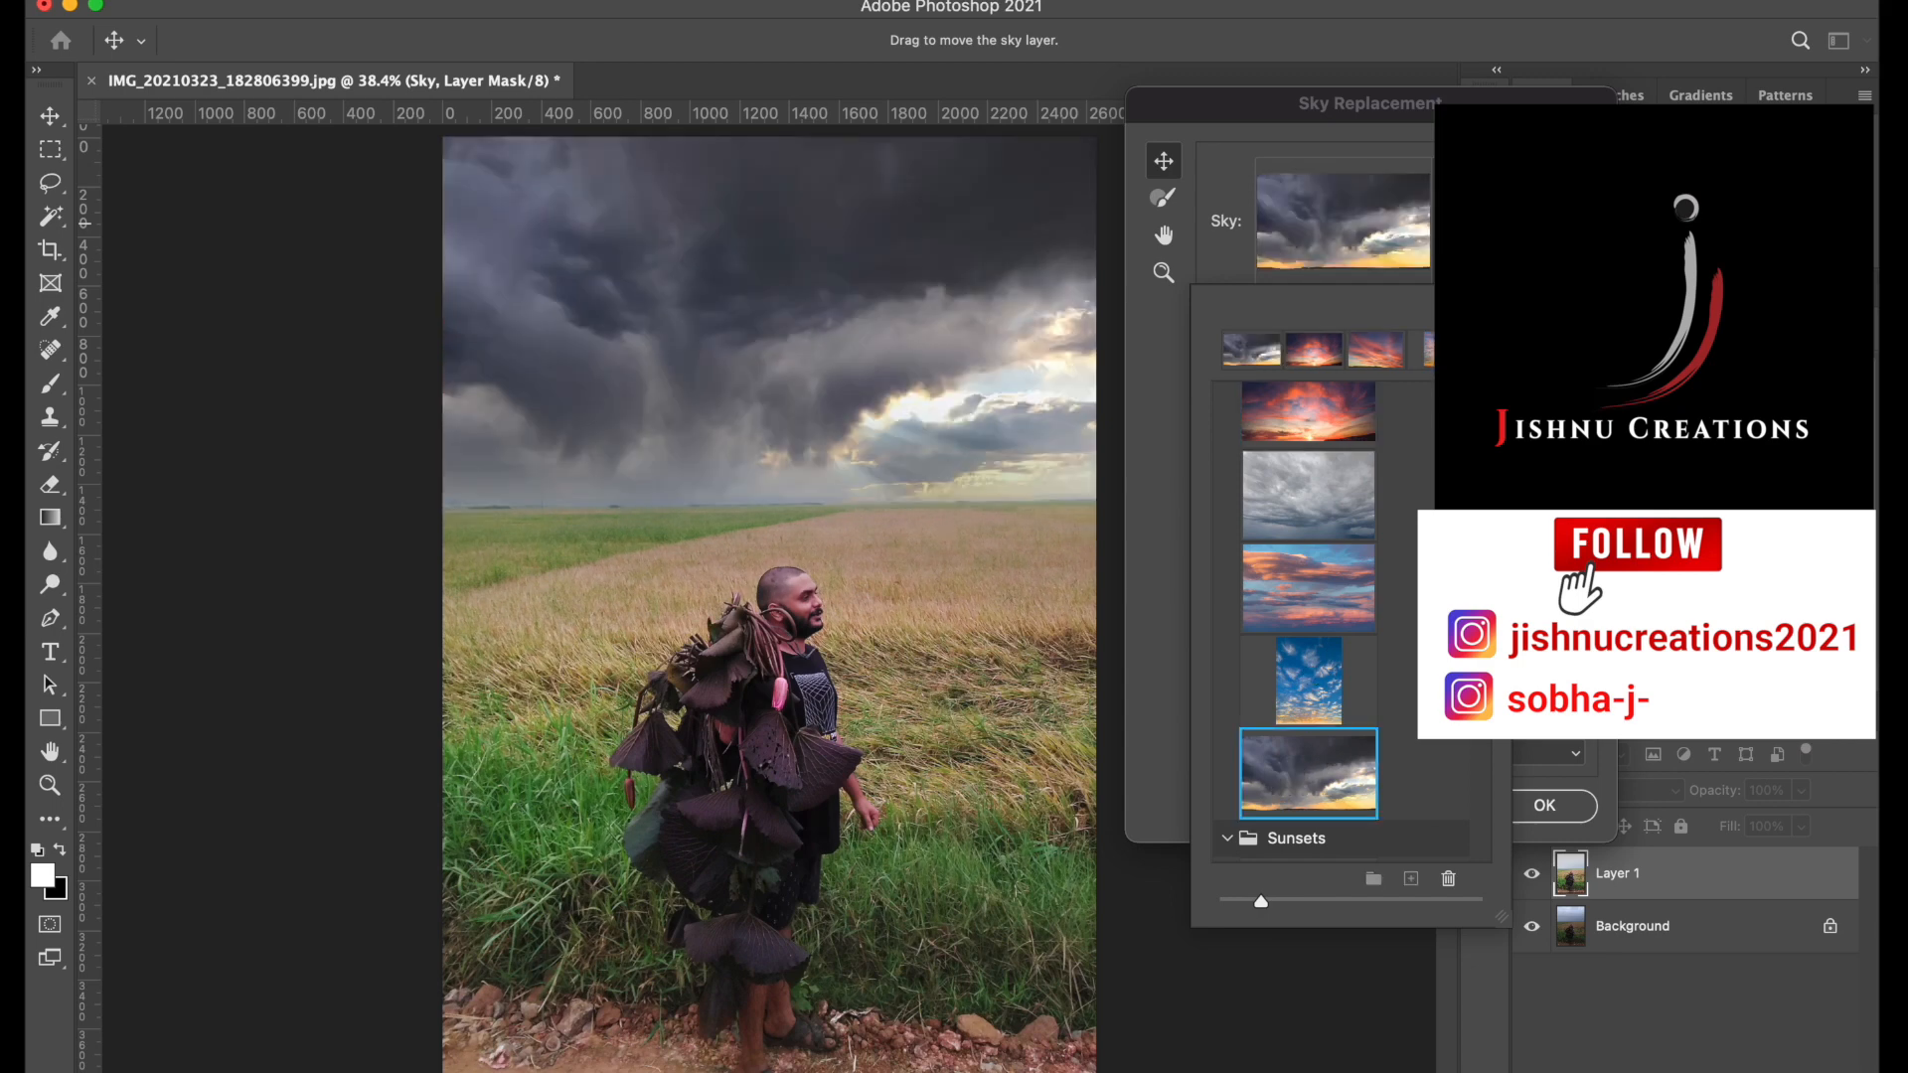
left_click(1312, 682)
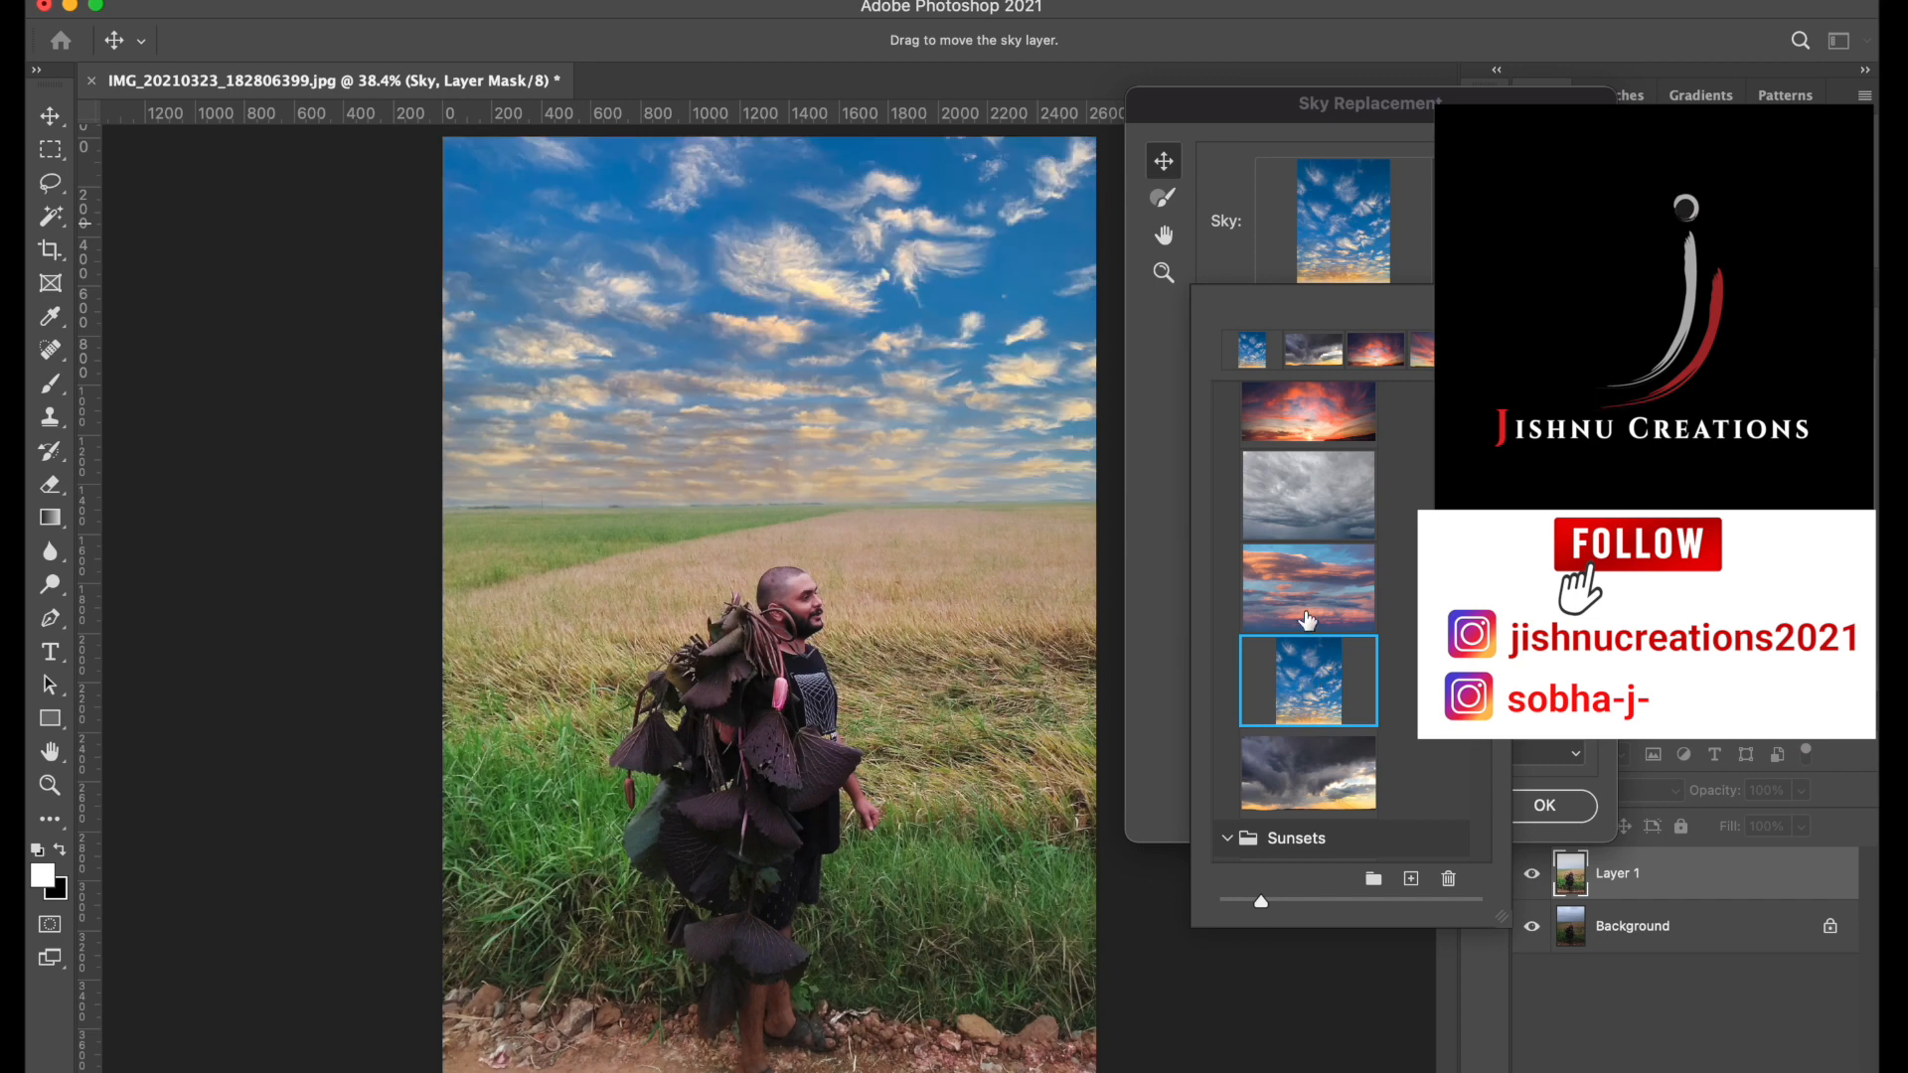
left_click(1307, 619)
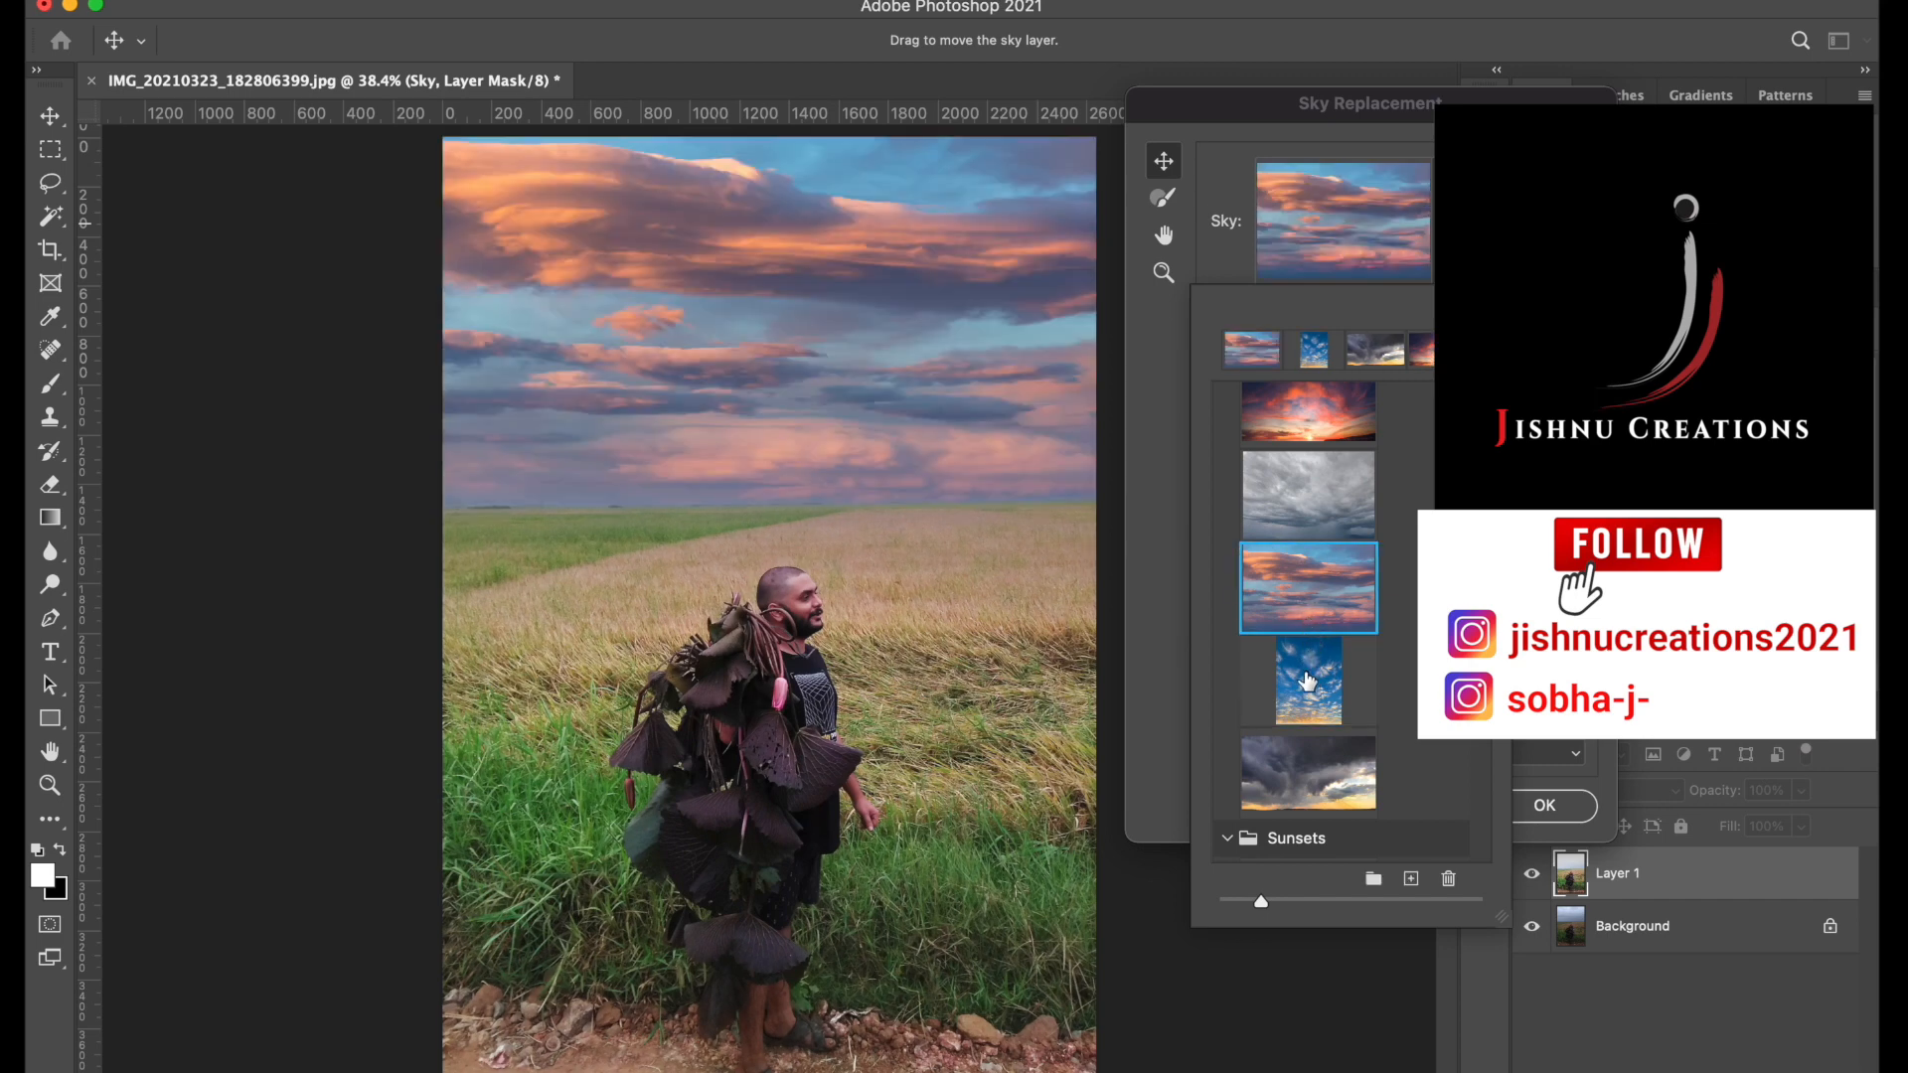
Try the orange-cloud sunset, pink-streaked dusk and dark purple dusk presets of the Sunsets group as the replacement sky.
scroll(1312, 689, "down", 10)
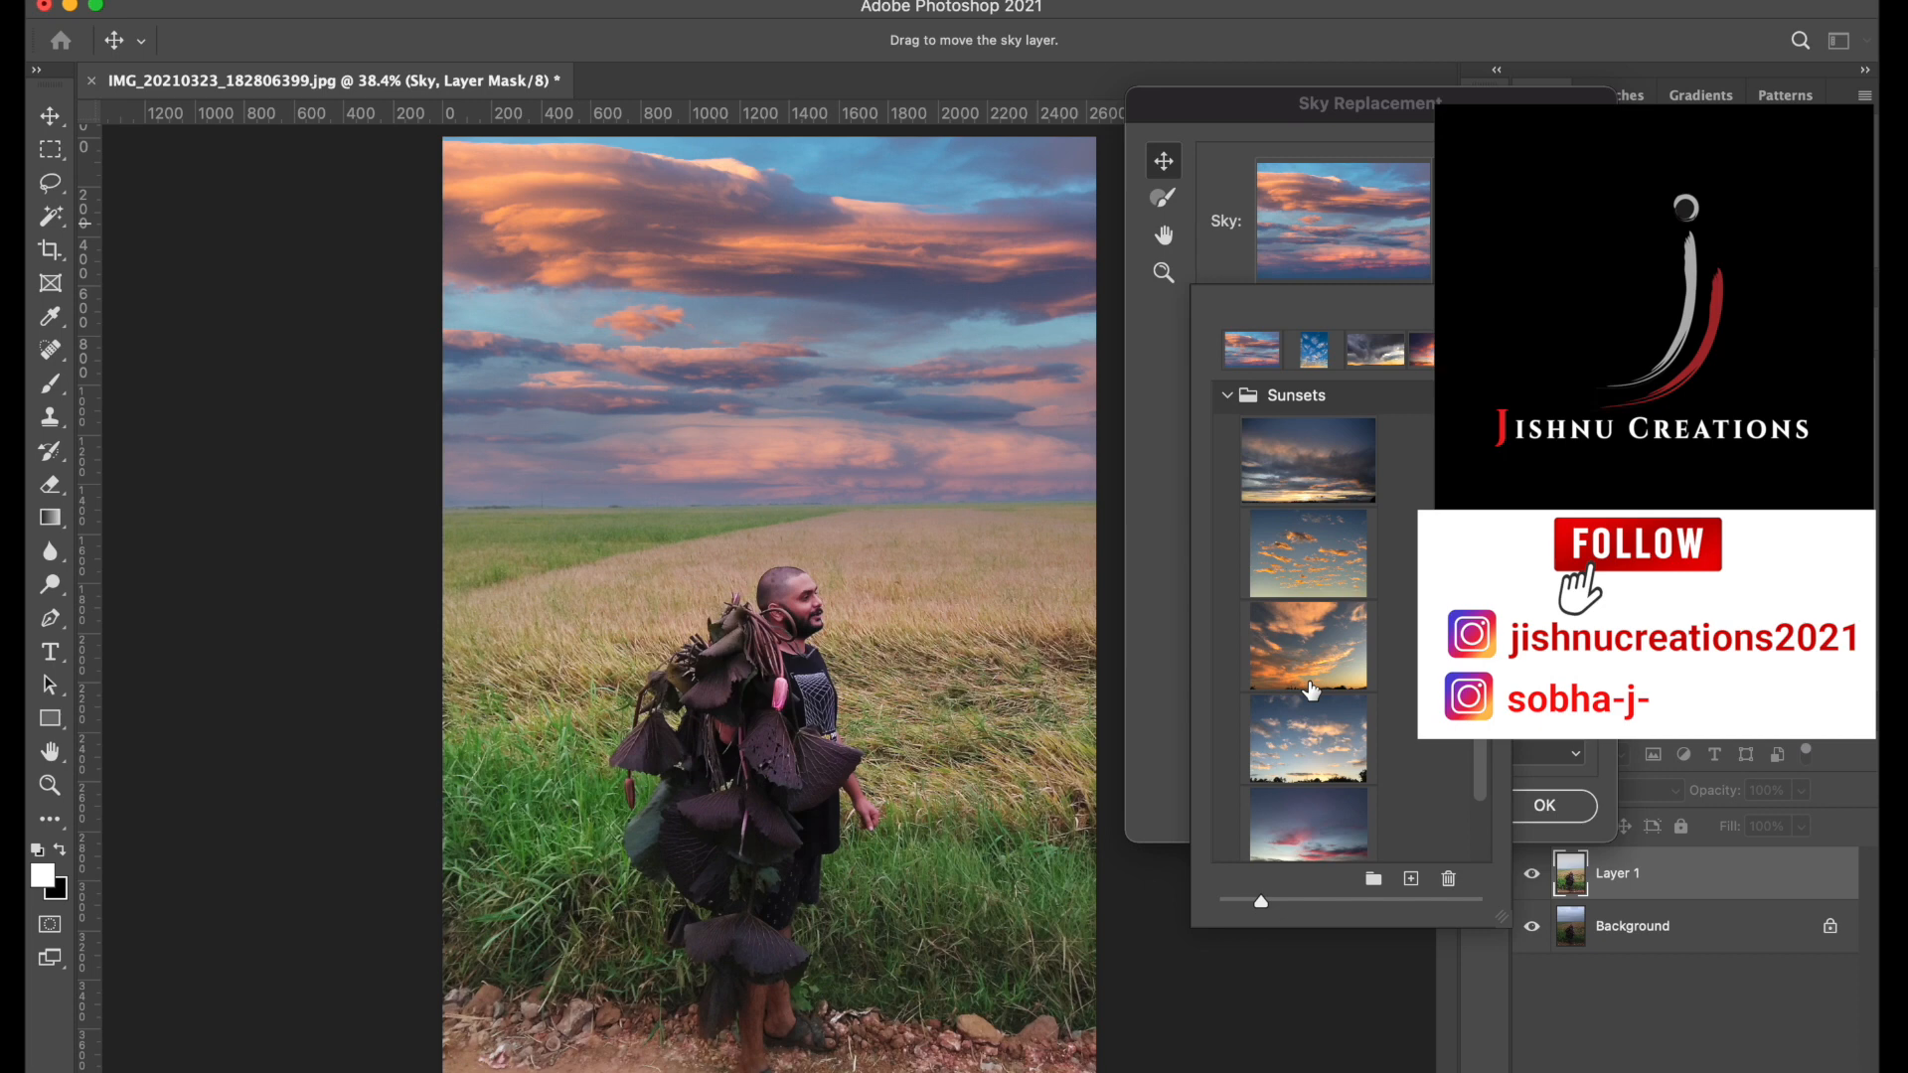
left_click(1332, 558)
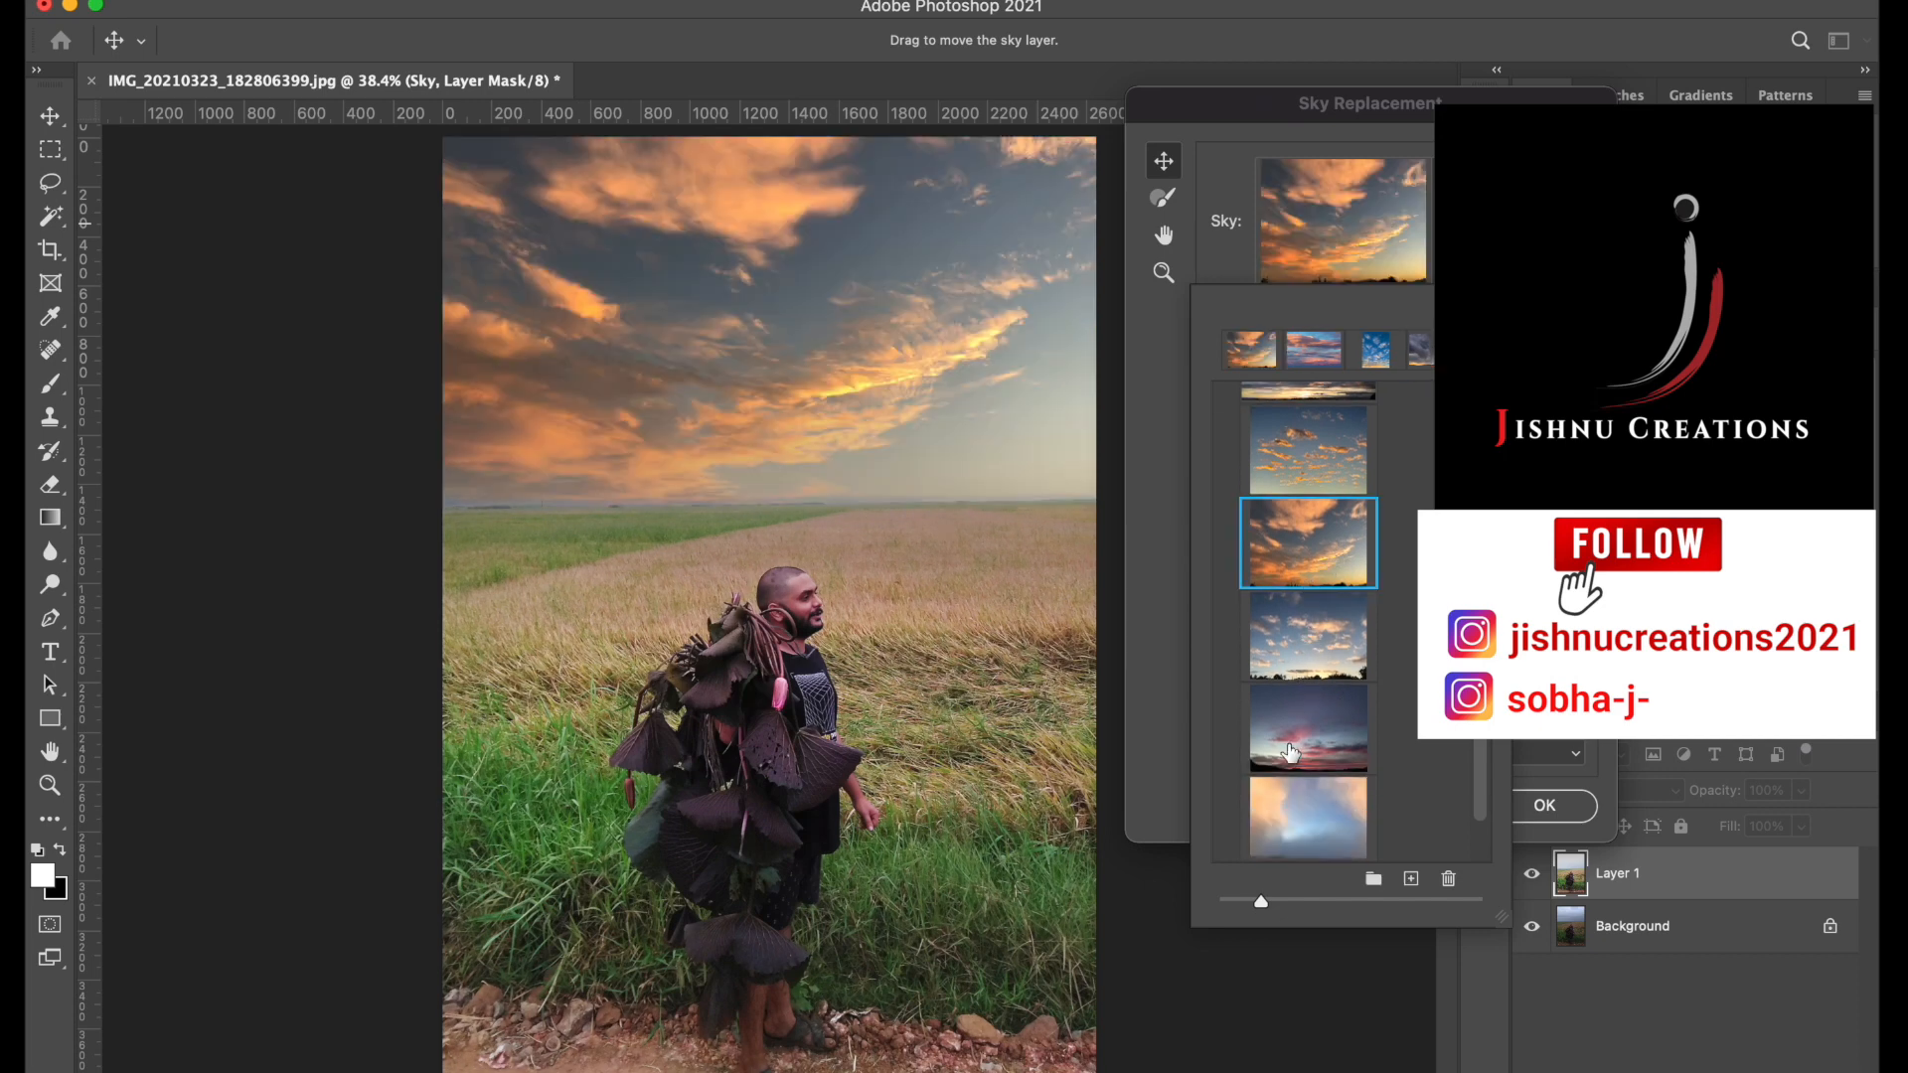
scroll(1295, 750, "down", 2)
left_click(1304, 625)
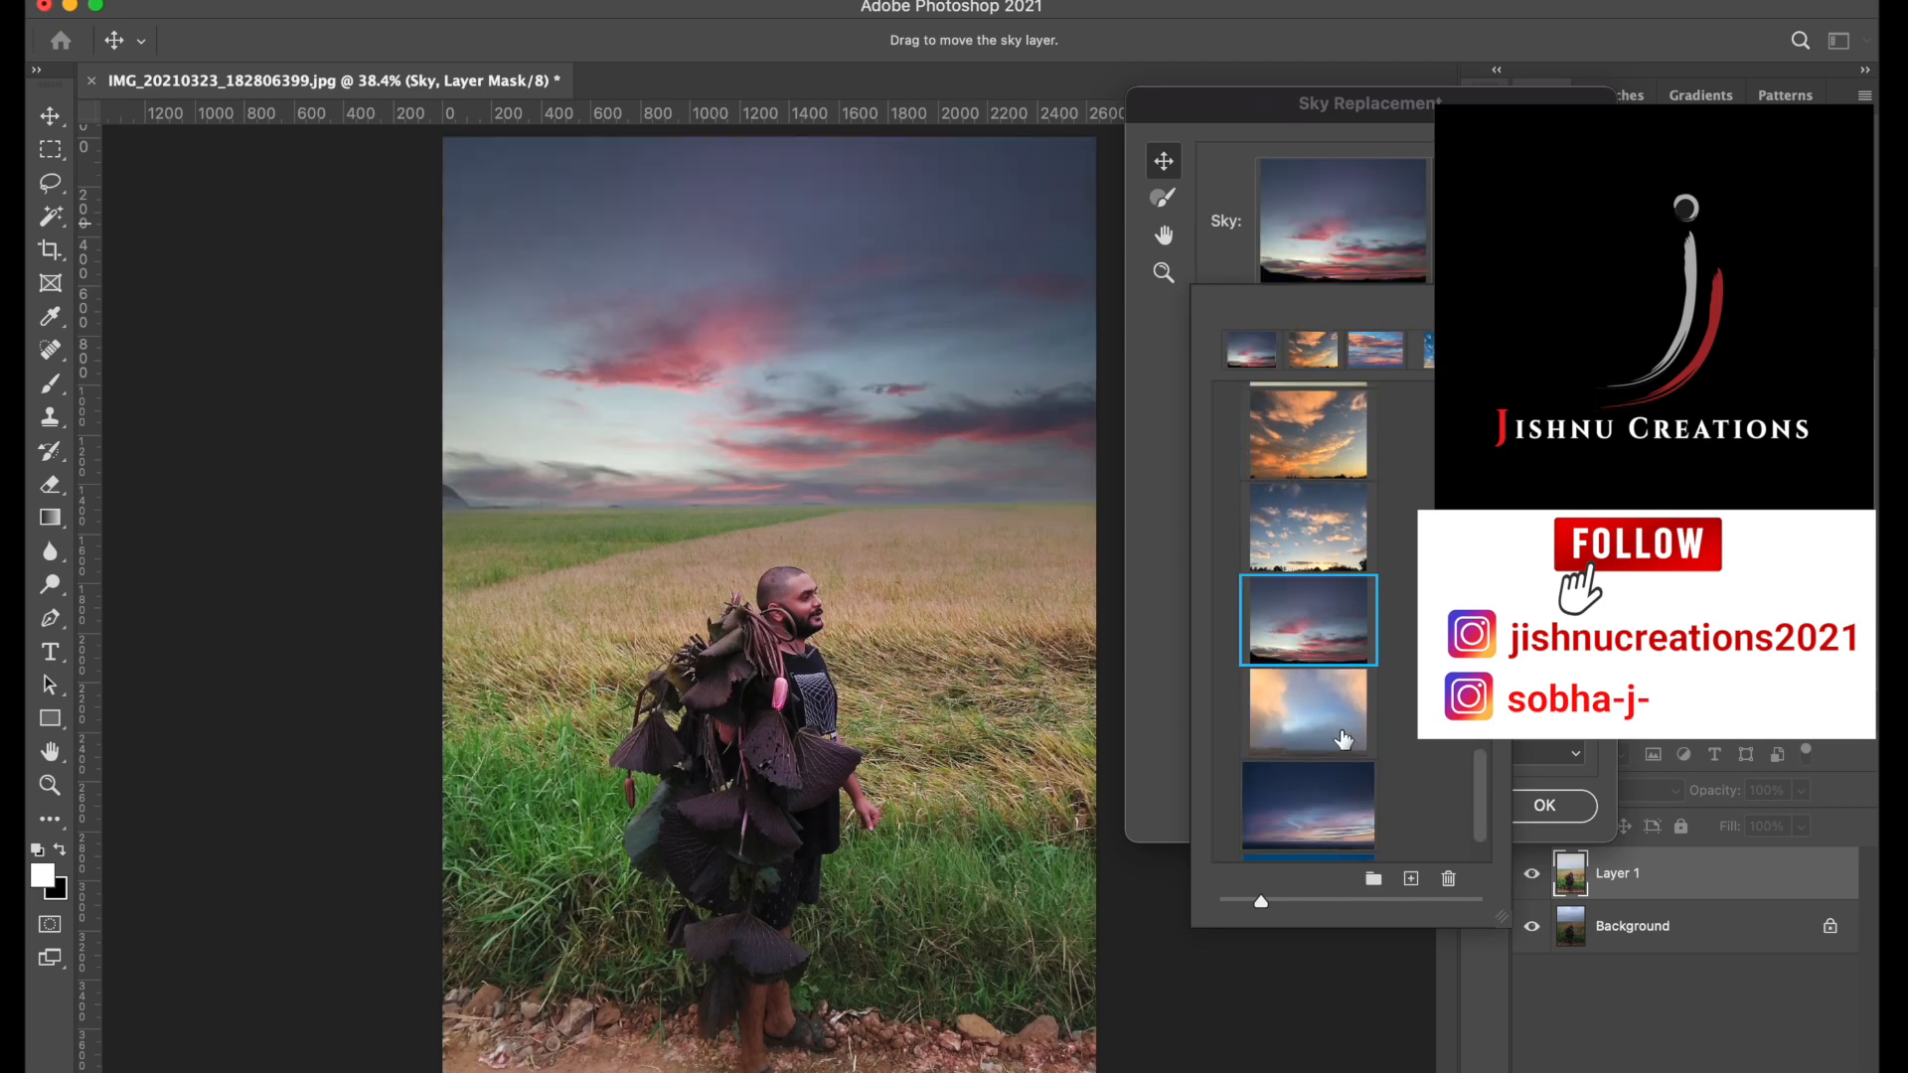
scroll(1322, 745, "down", 2)
scroll(1322, 745, "down", 1)
left_click(1314, 731)
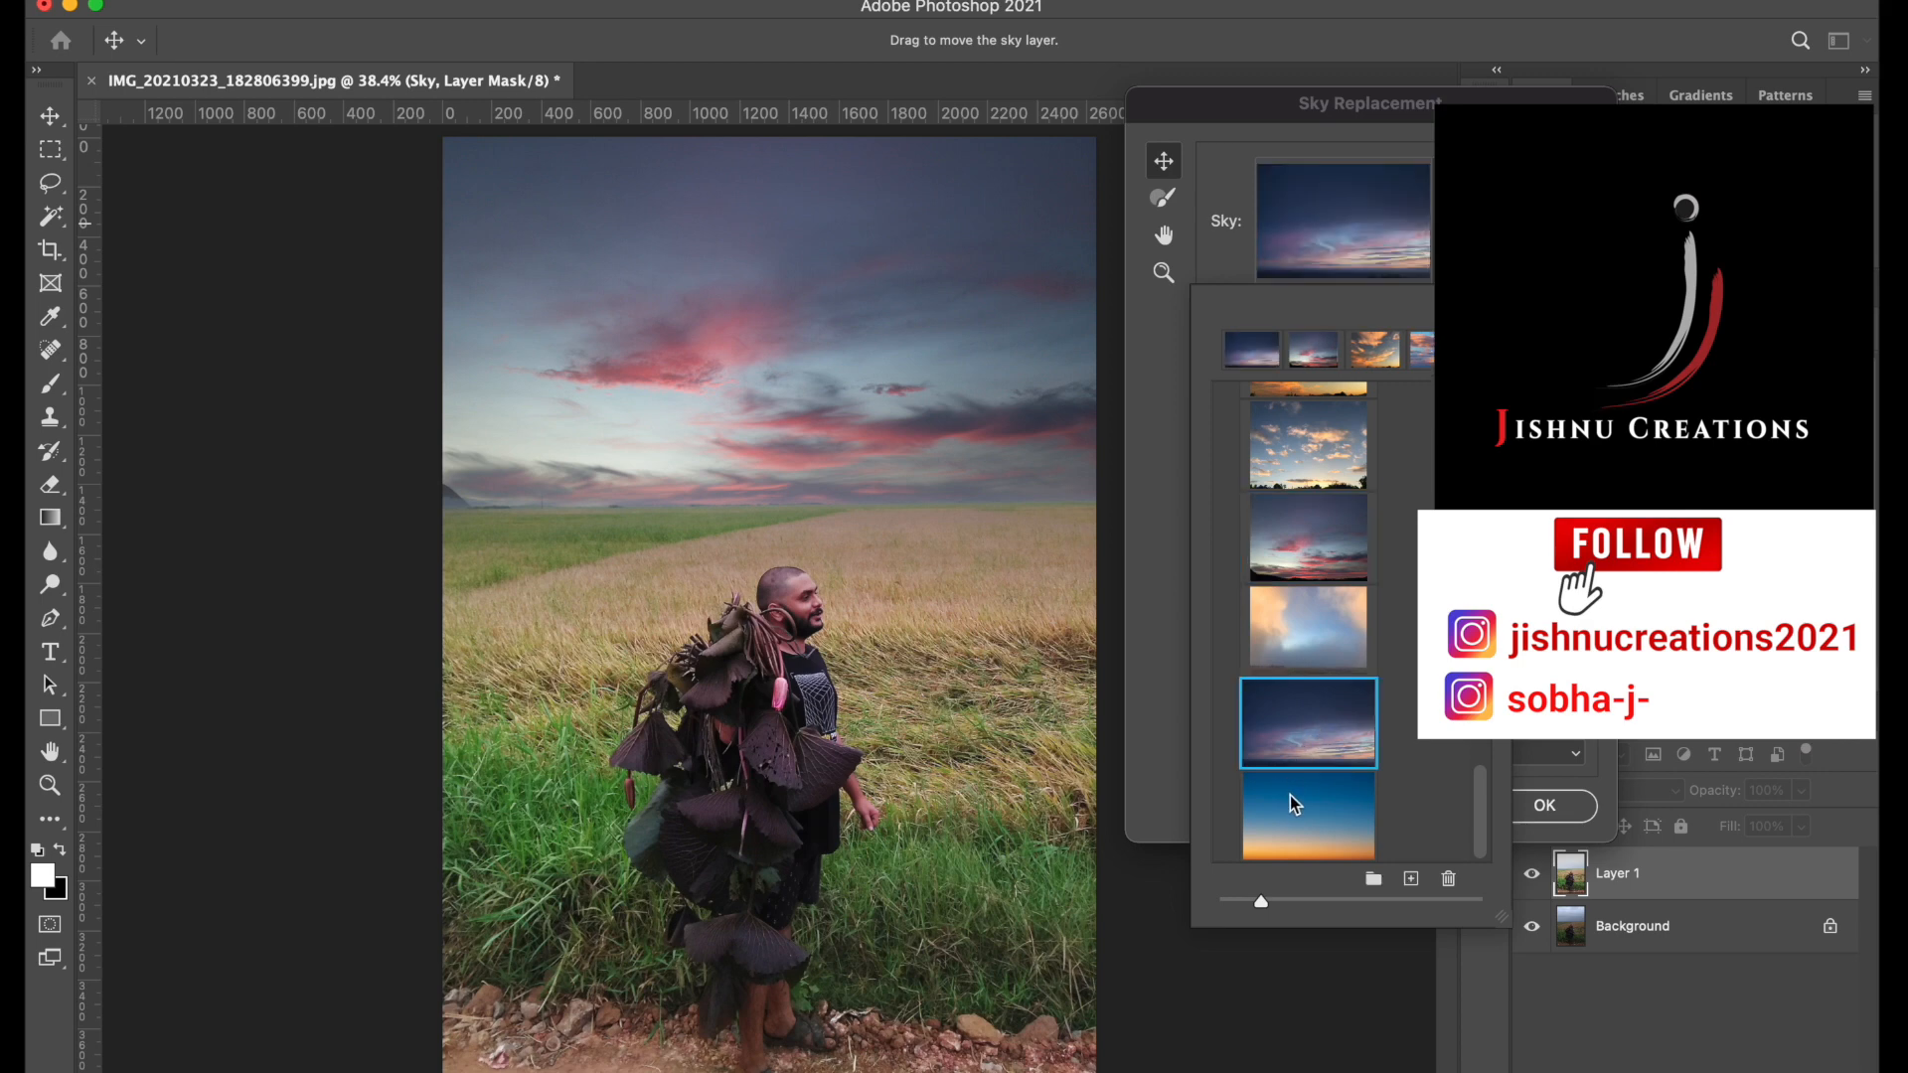
Compare the clear blue-to-orange gradient with the purple and pink-streaked dusk presets, and cancel the Sky Replacement without applying it.
left_click(1295, 805)
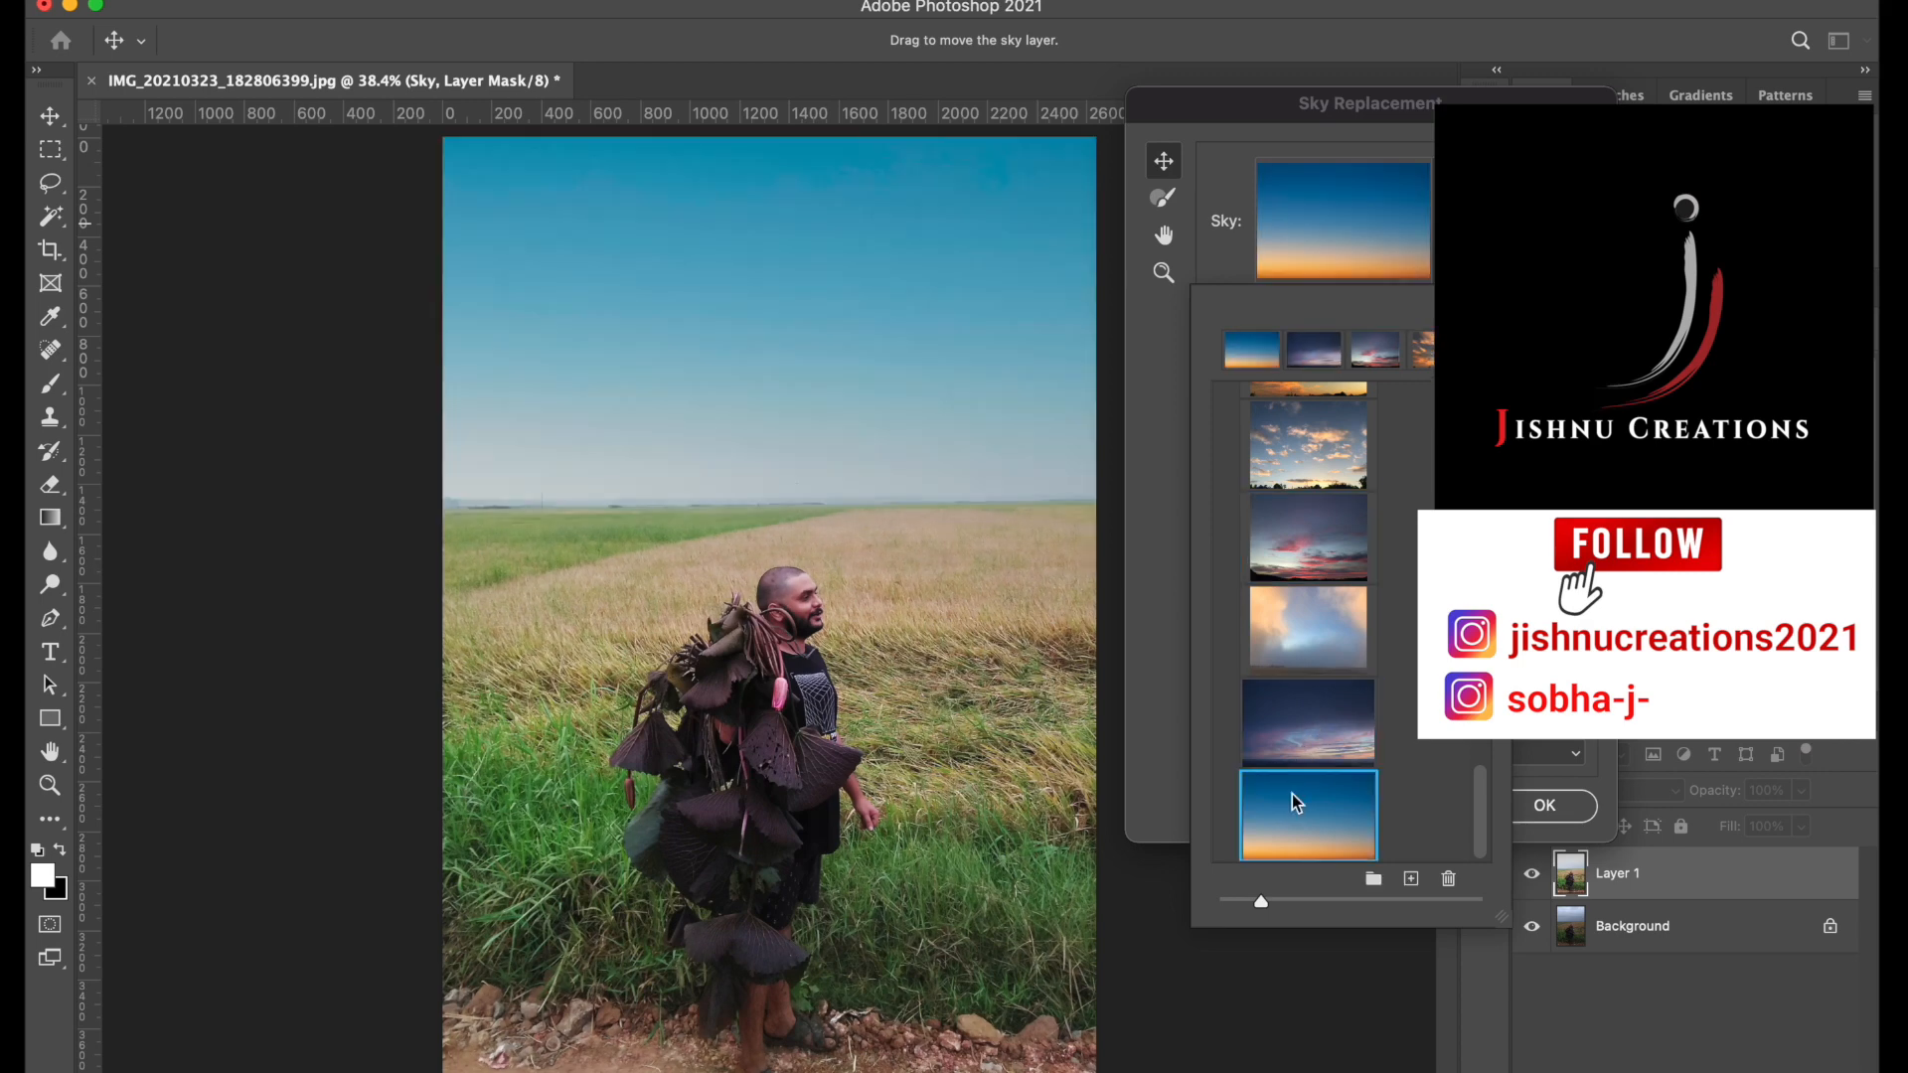
left_click(1307, 715)
left_click(1316, 576)
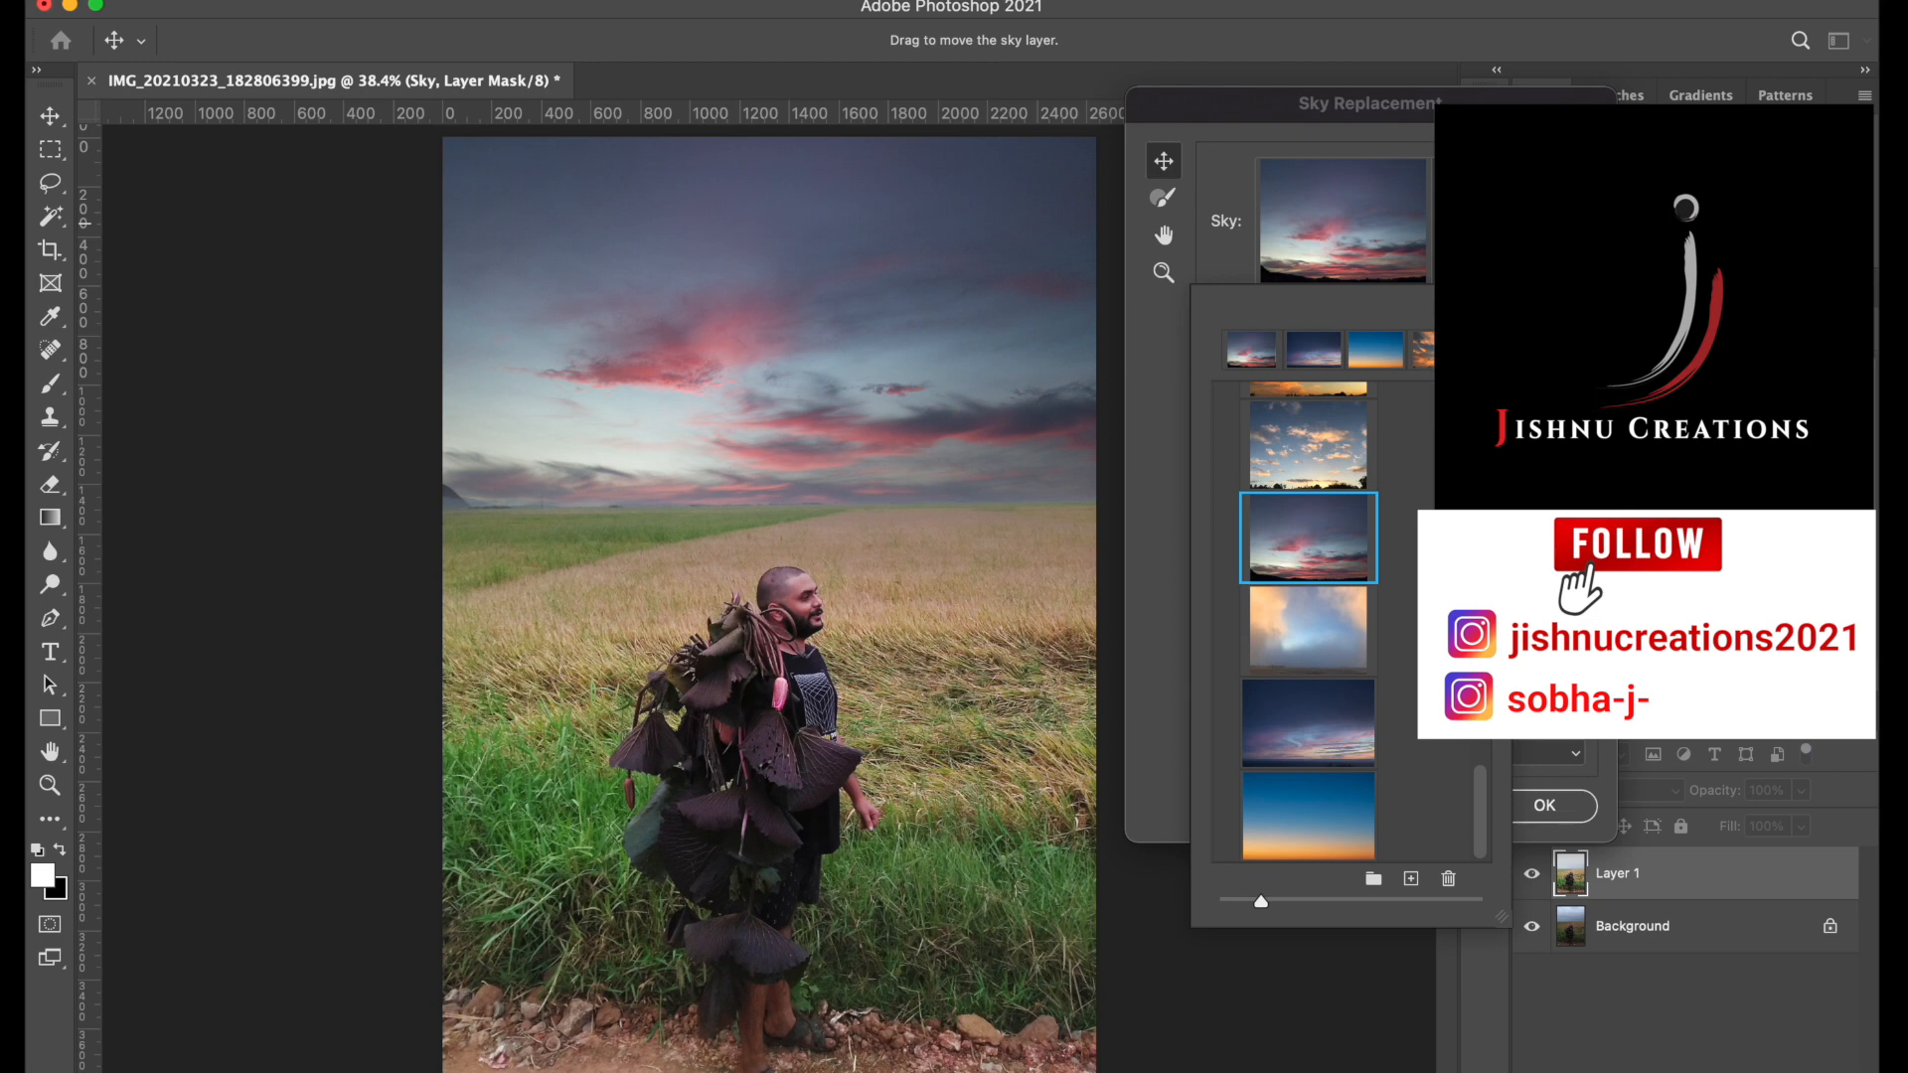
left_click(1445, 223)
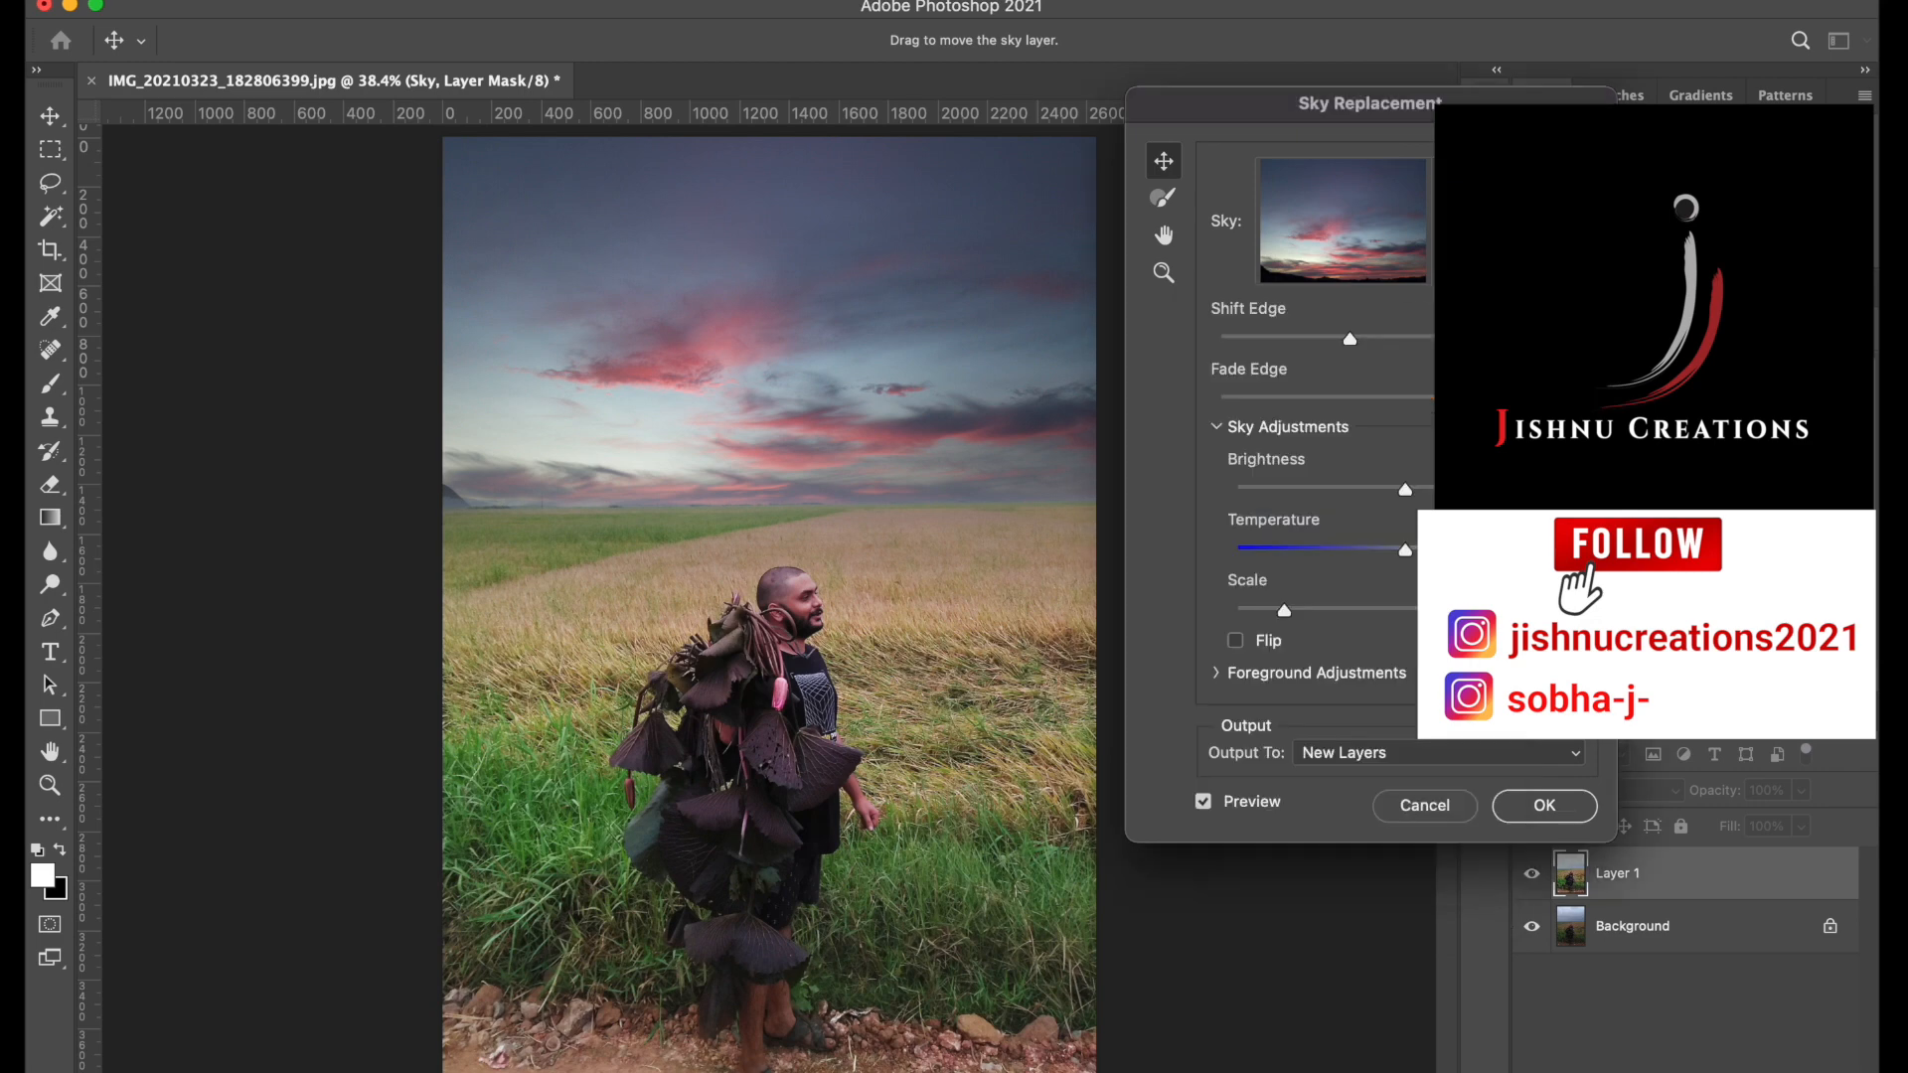
left_click(1411, 805)
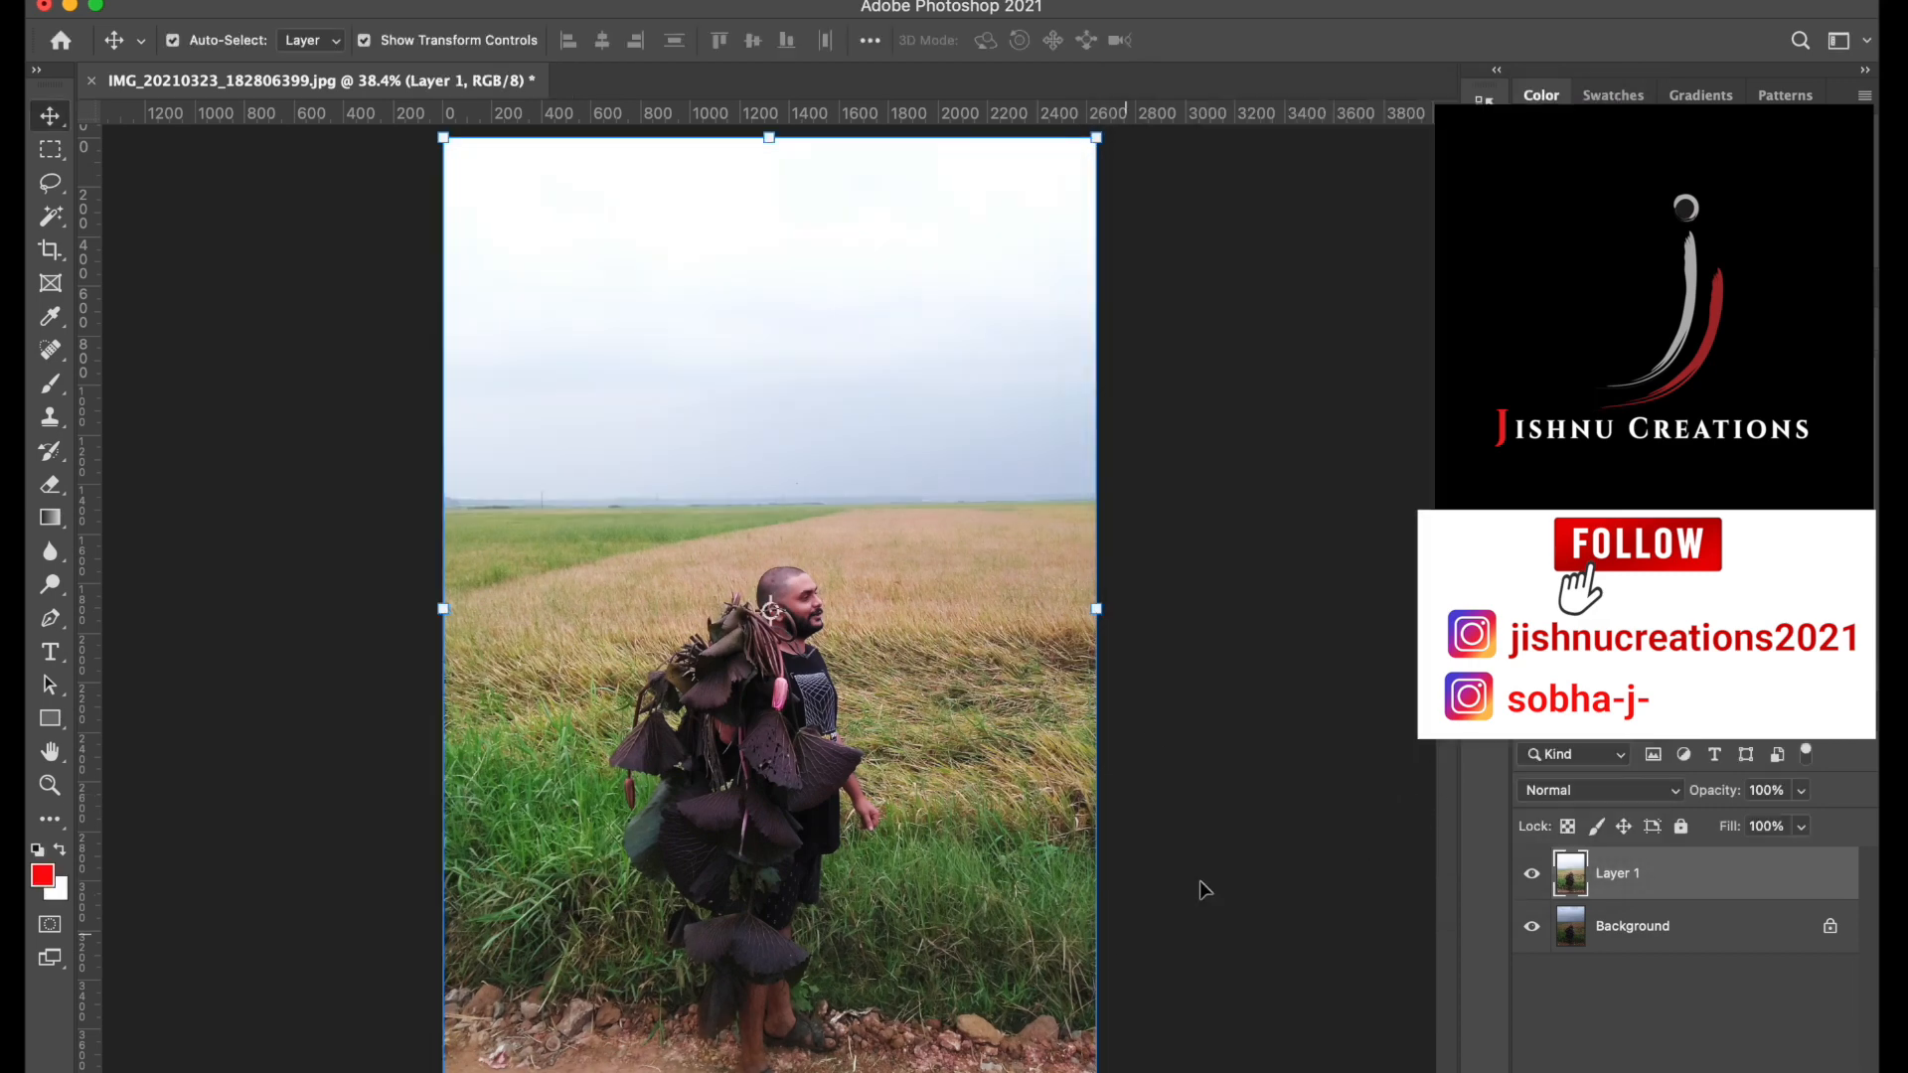